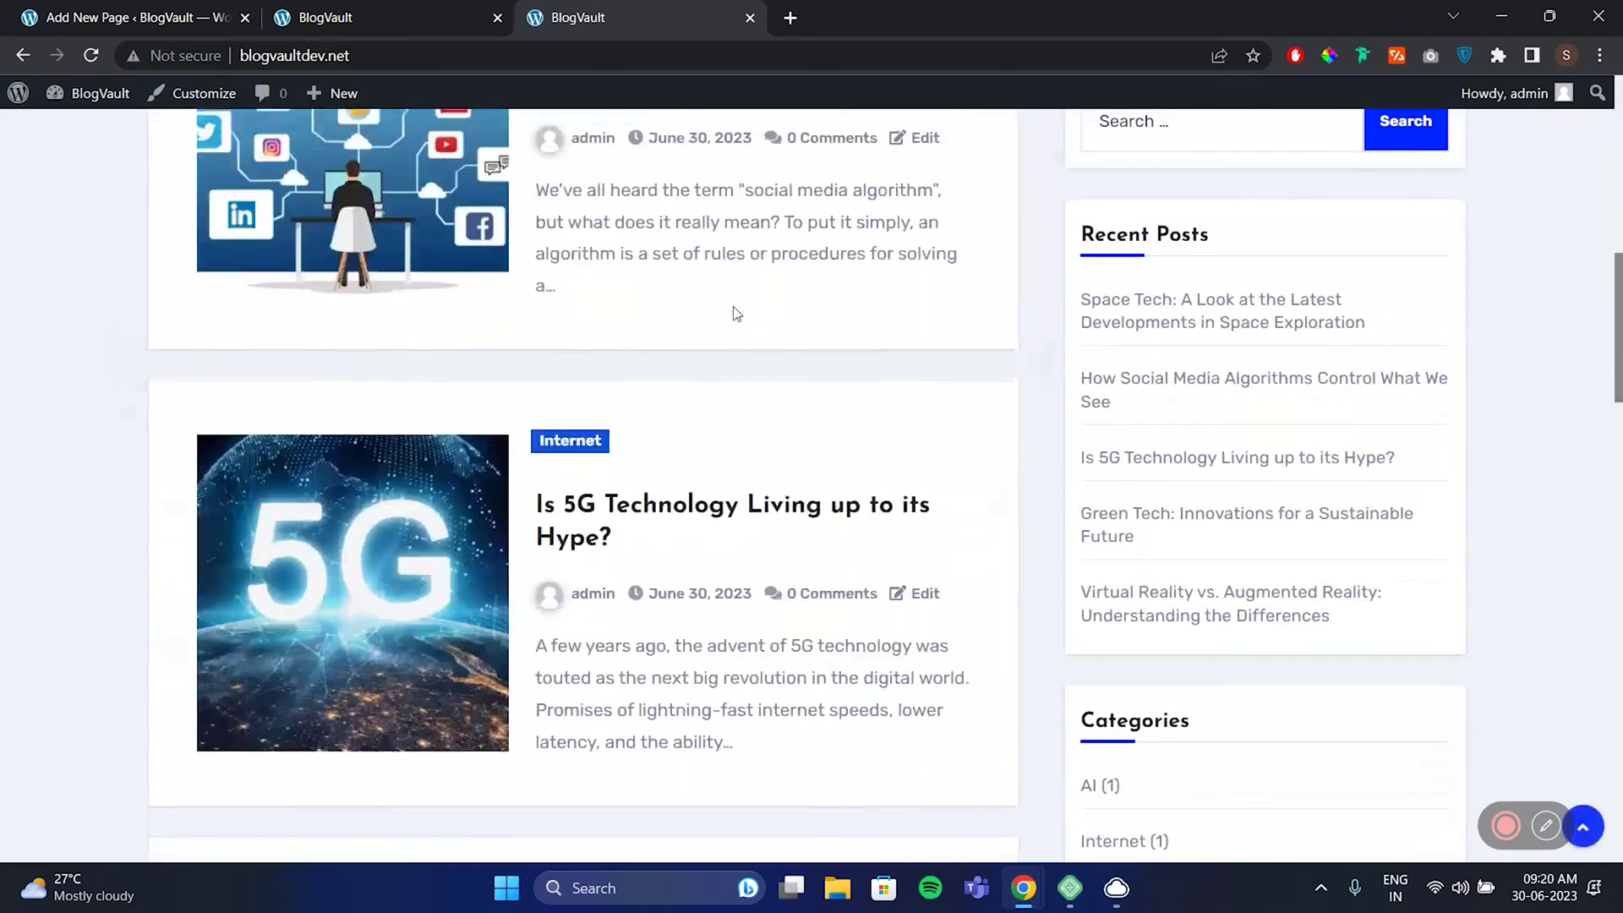
# - Scroll up and down through the finished Creative Blog feed page preview
pyautogui.scroll(5, 733, 313)
pyautogui.scroll(5, 737, 314)
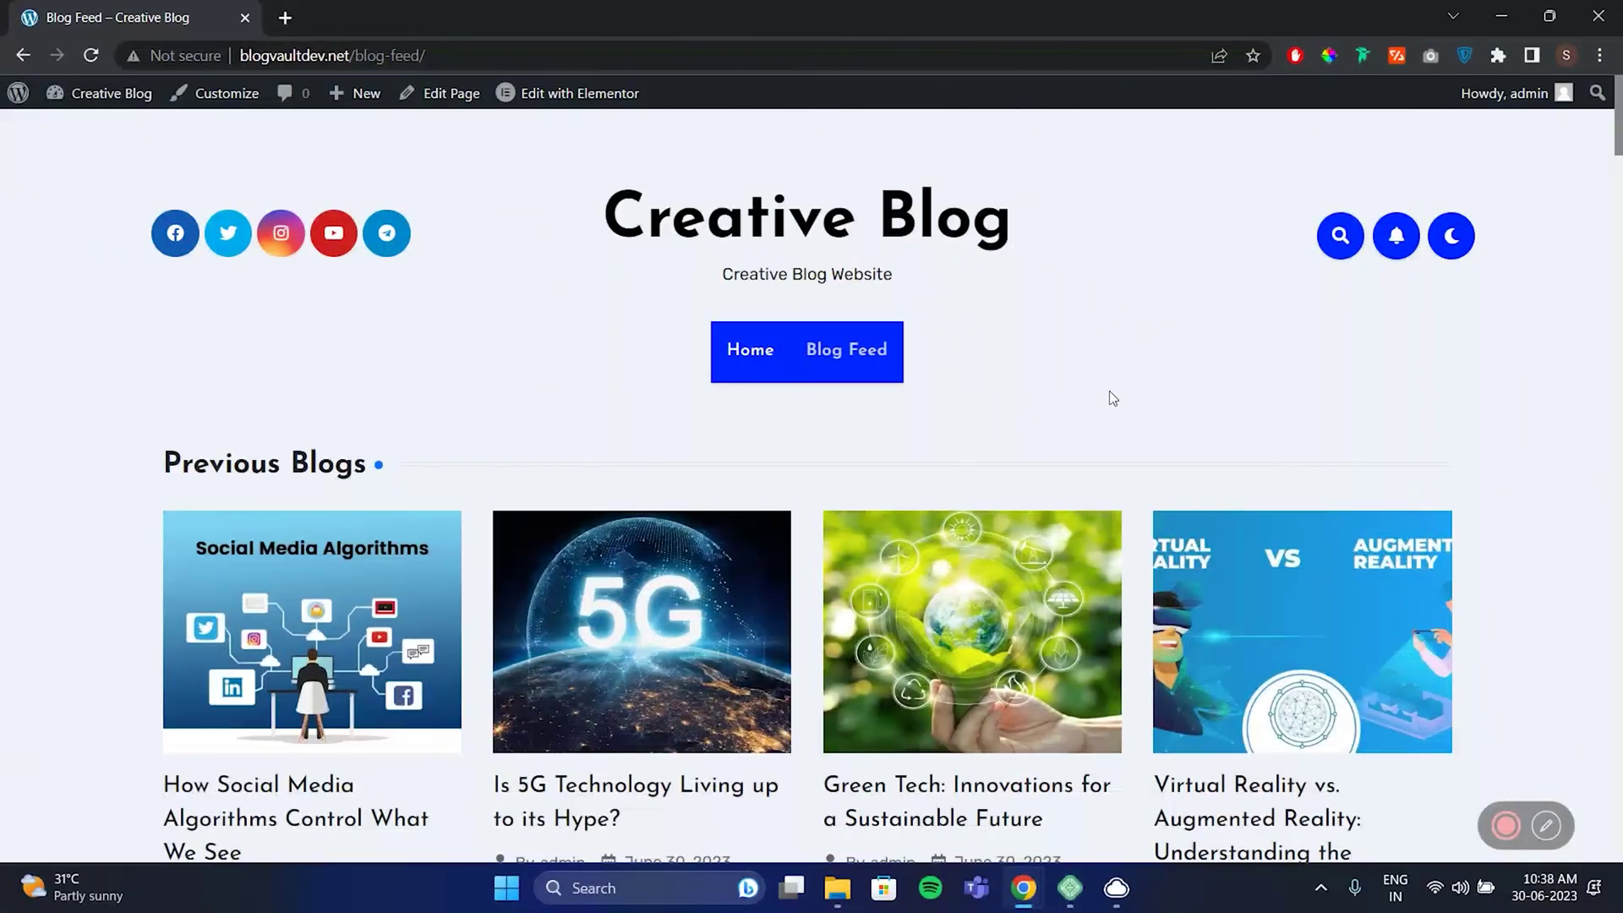
pyautogui.scroll(-1, 1112, 397)
pyautogui.scroll(-3, 1113, 397)
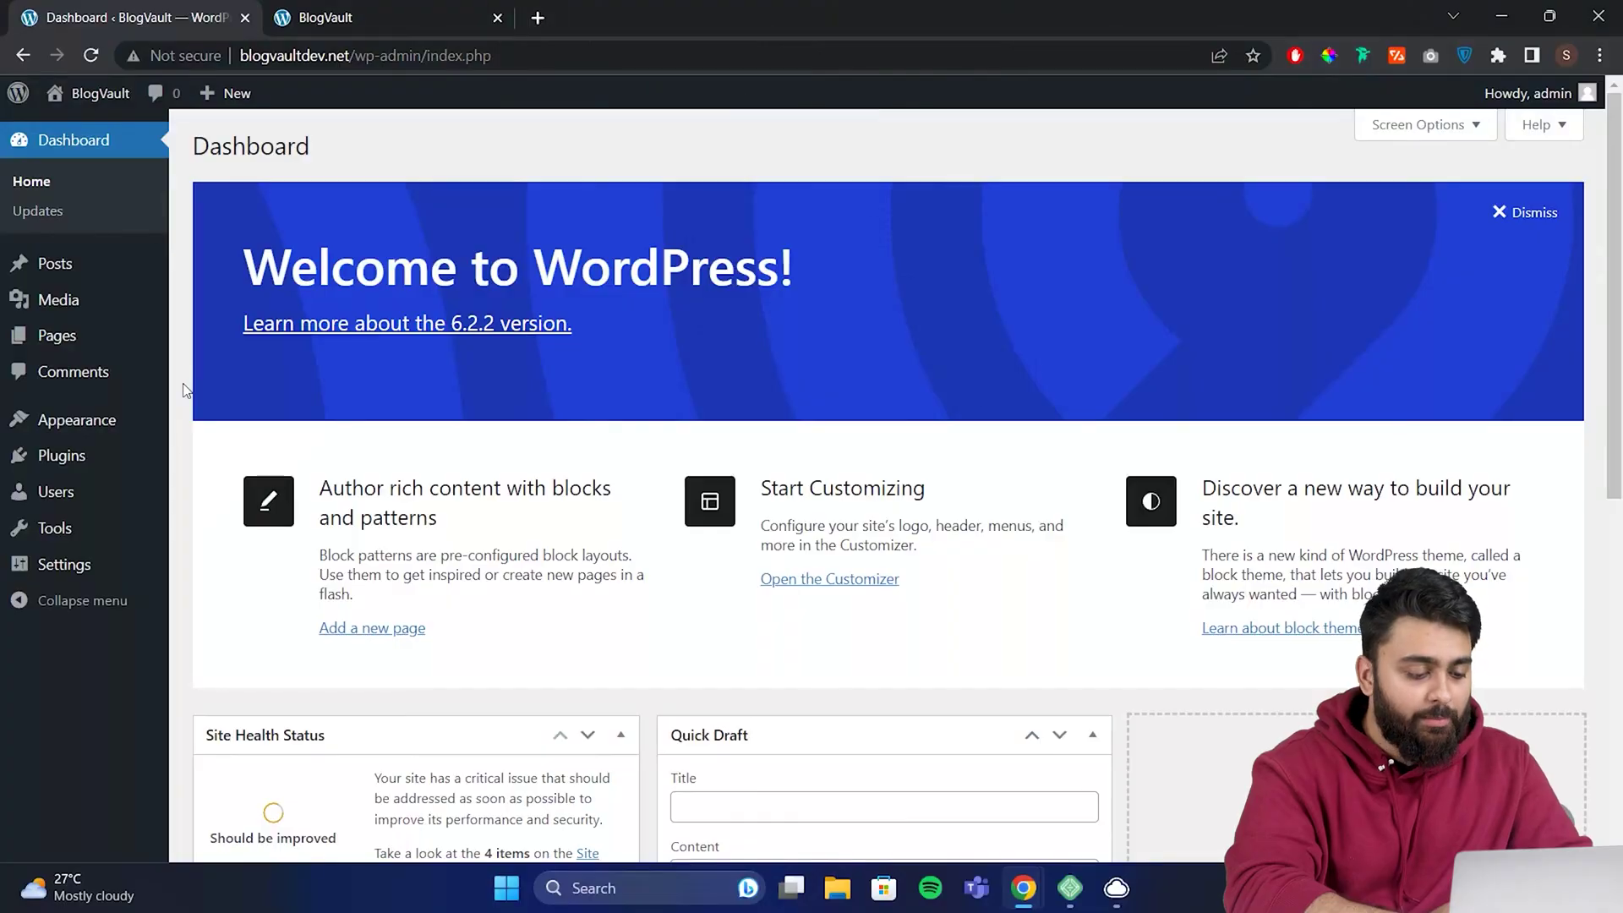
# - Create and publish a new page titled 'Blog Feed', then view it live in a new tab
pyautogui.click(126, 345)
pyautogui.click(313, 151)
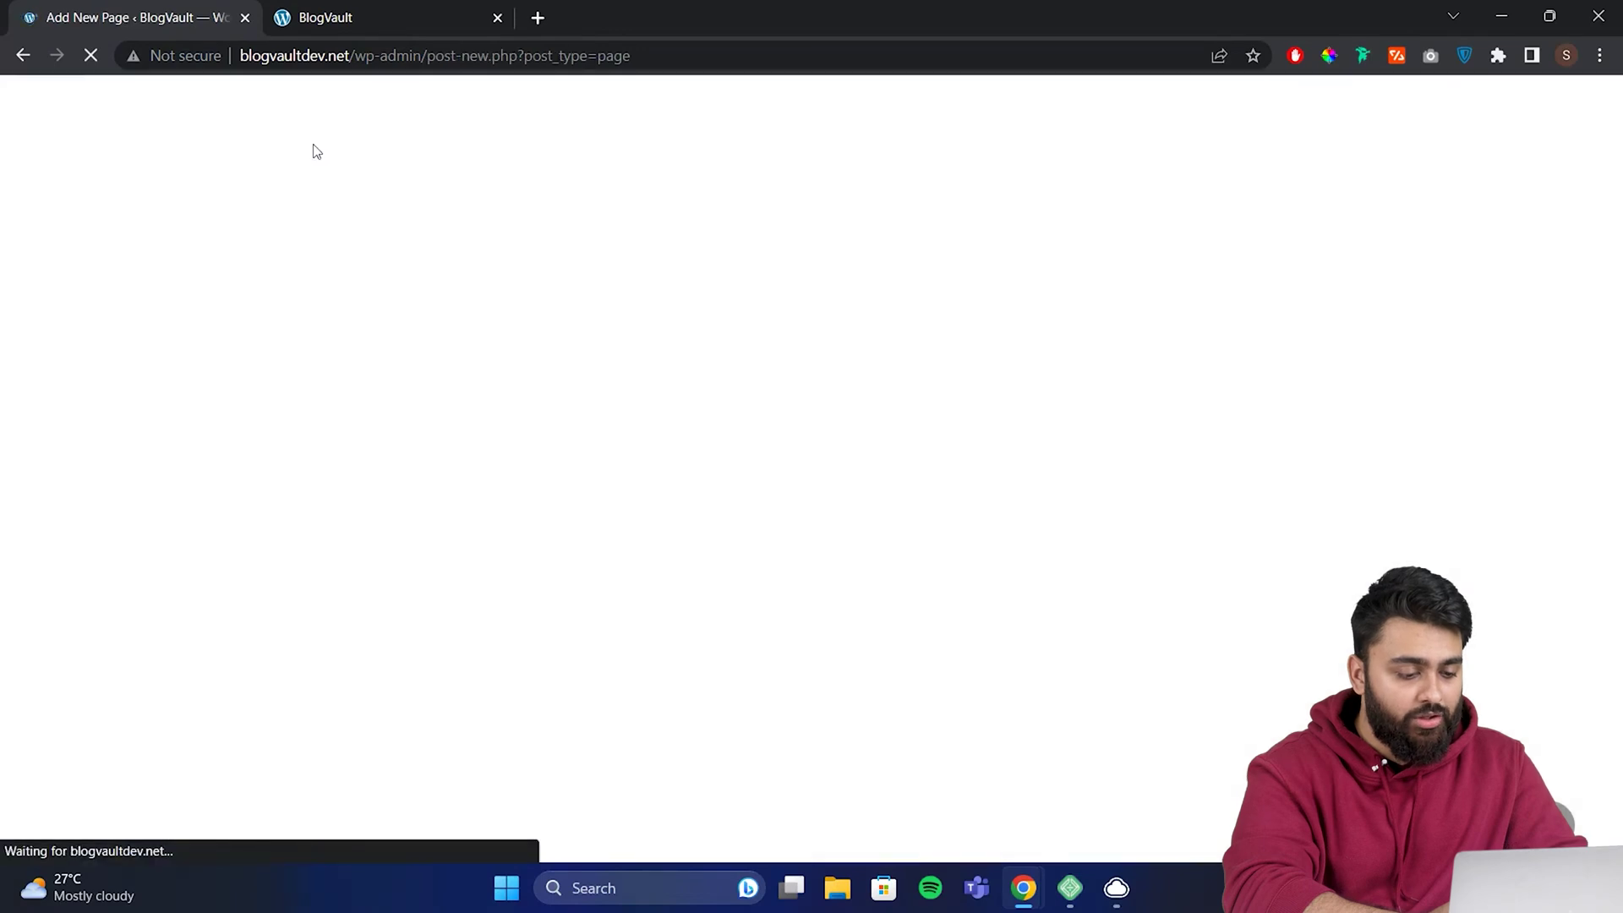
pyautogui.write('Blog Feed')
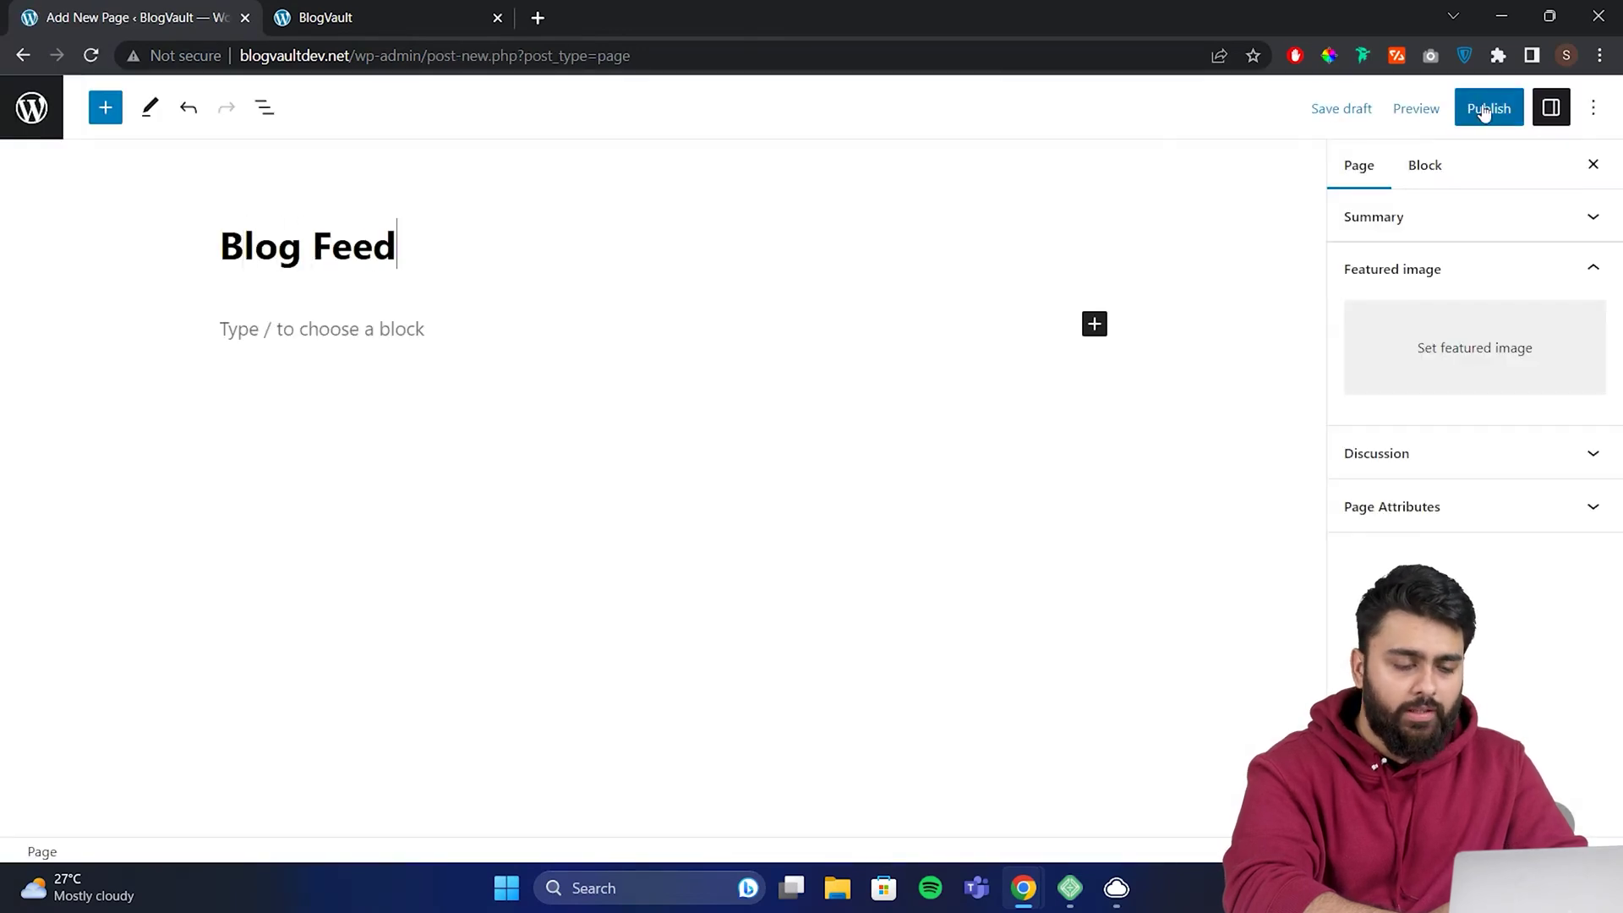
pyautogui.click(1485, 112)
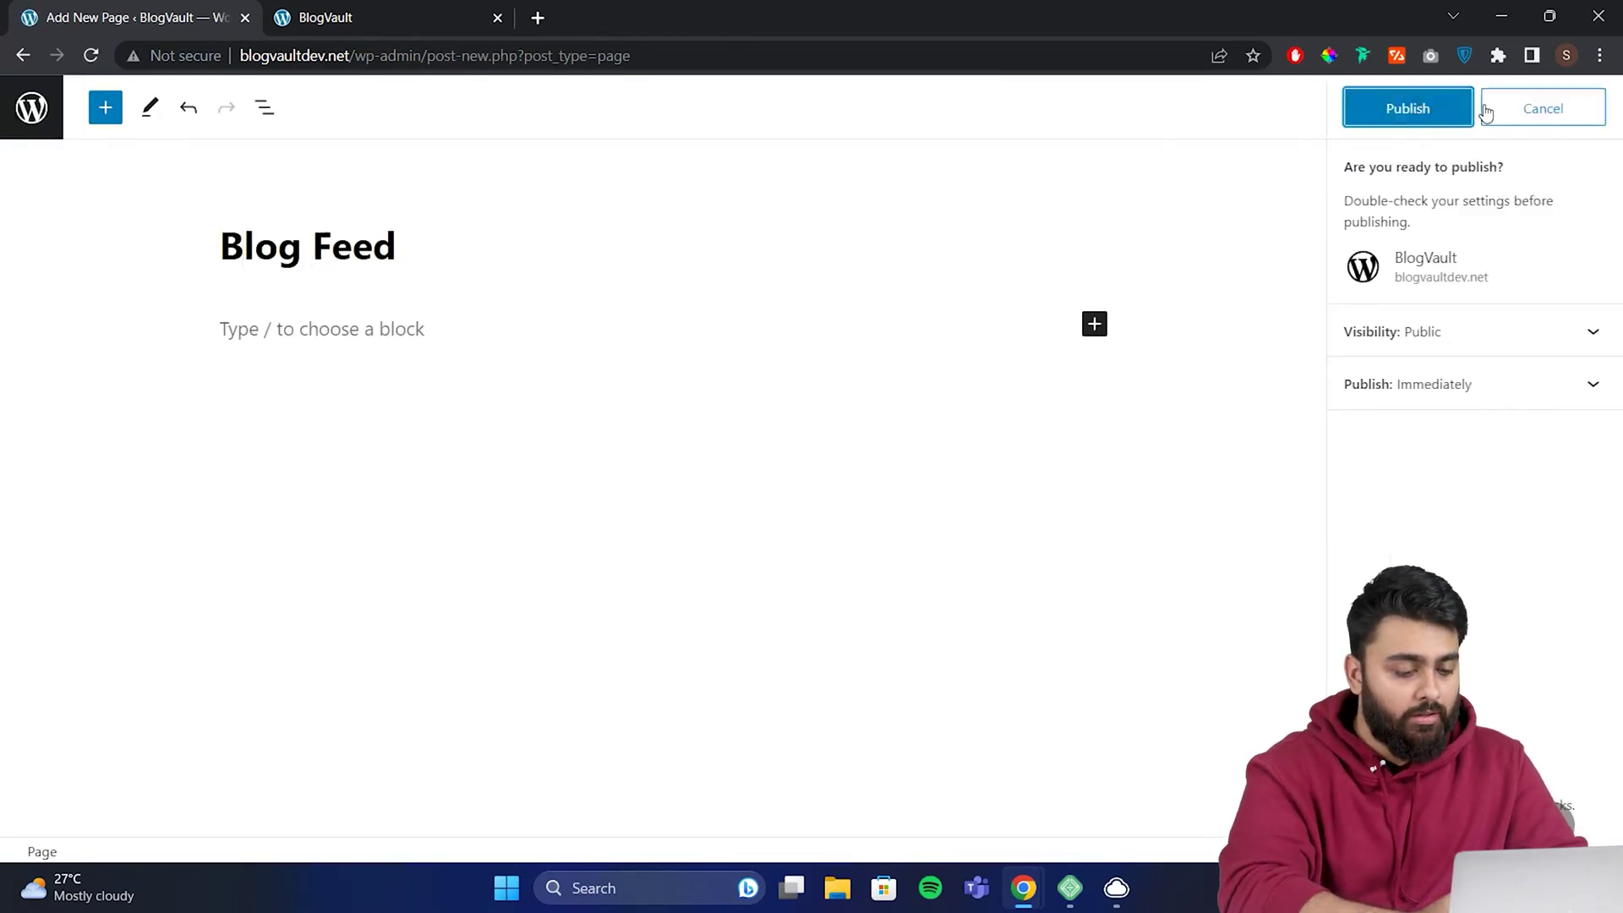
pyautogui.click(1464, 113)
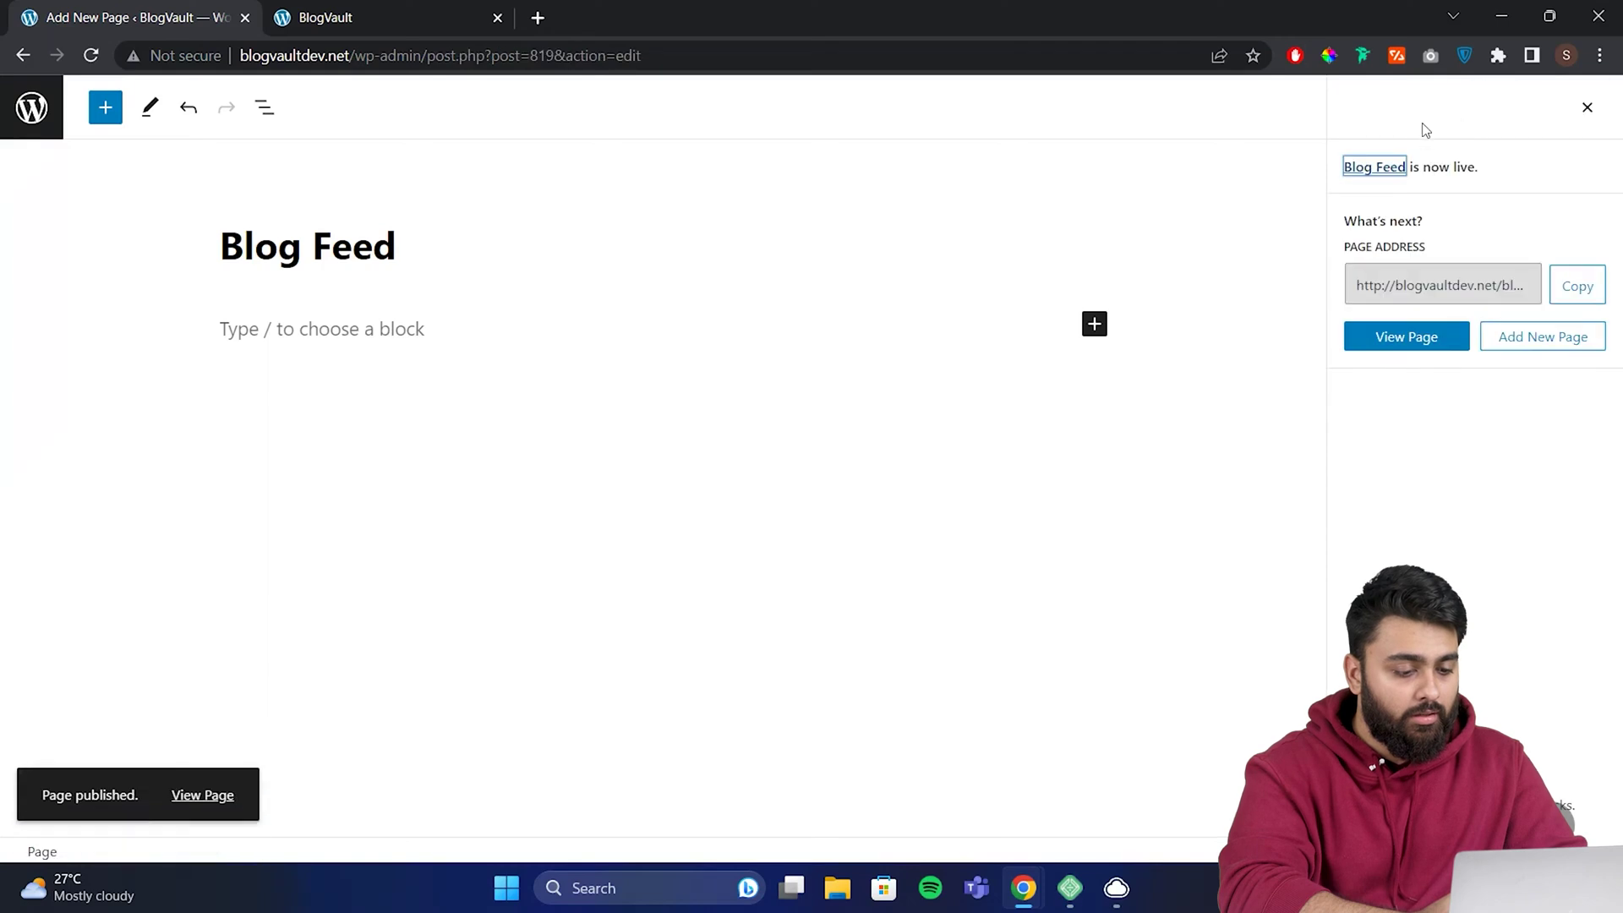
pyautogui.middleClick(185, 799)
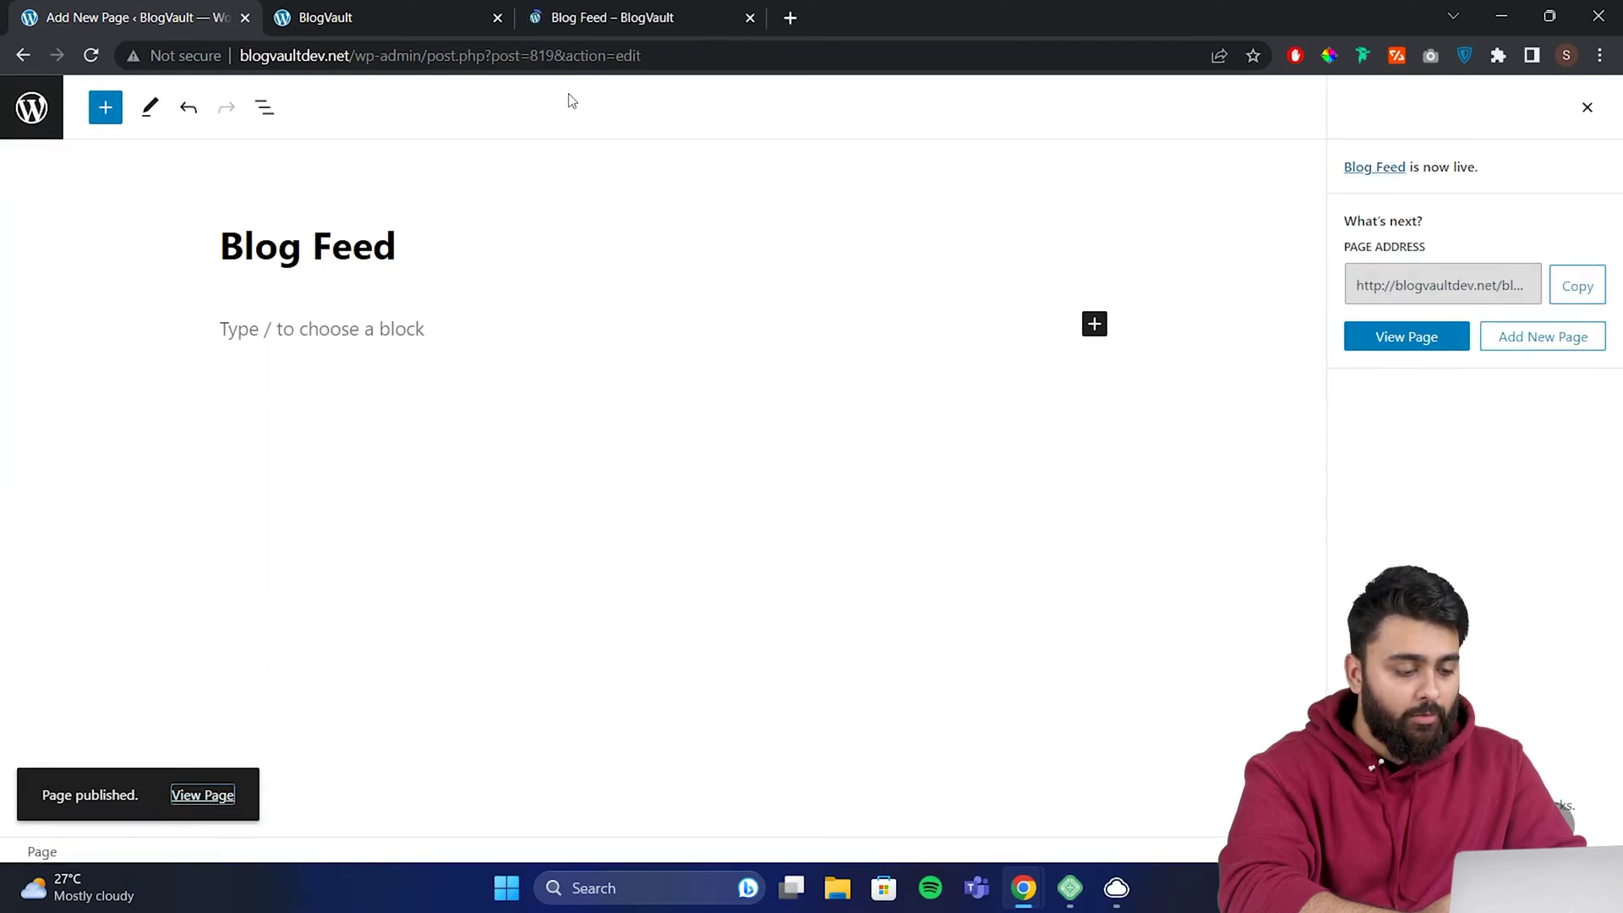
pyautogui.click(597, 20)
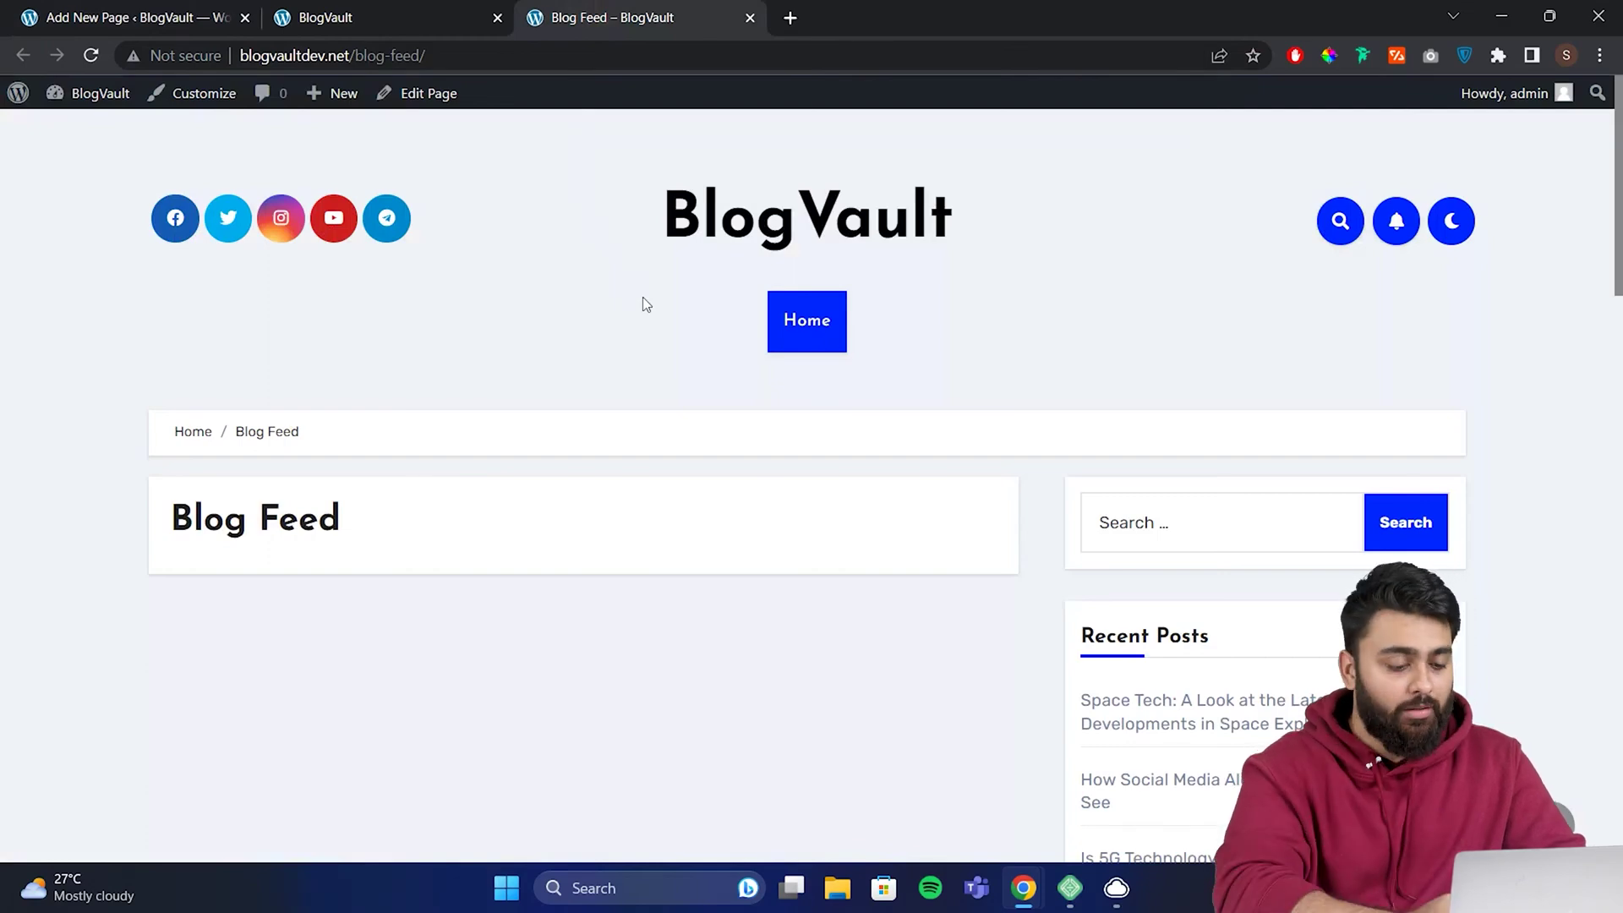
# - Set Reading to a static page with Home as homepage, Blog Feed as posts page, and Excerpt feeds
pyautogui.hotkey('ctrl', 'w')
pyautogui.click(27, 100)
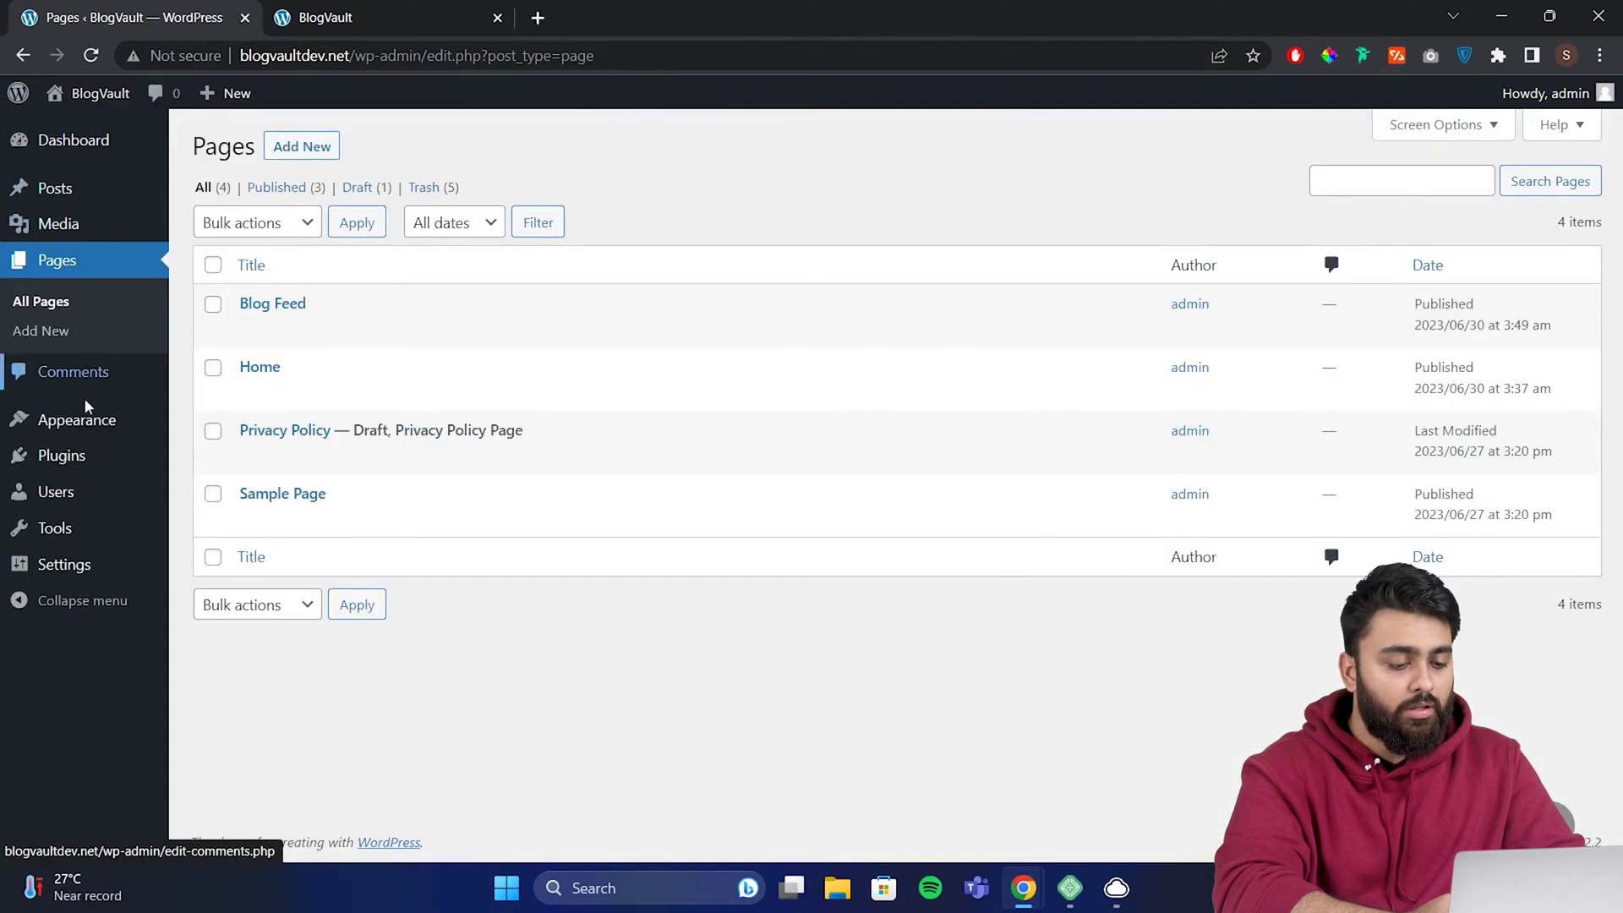
pyautogui.moveTo(93, 575)
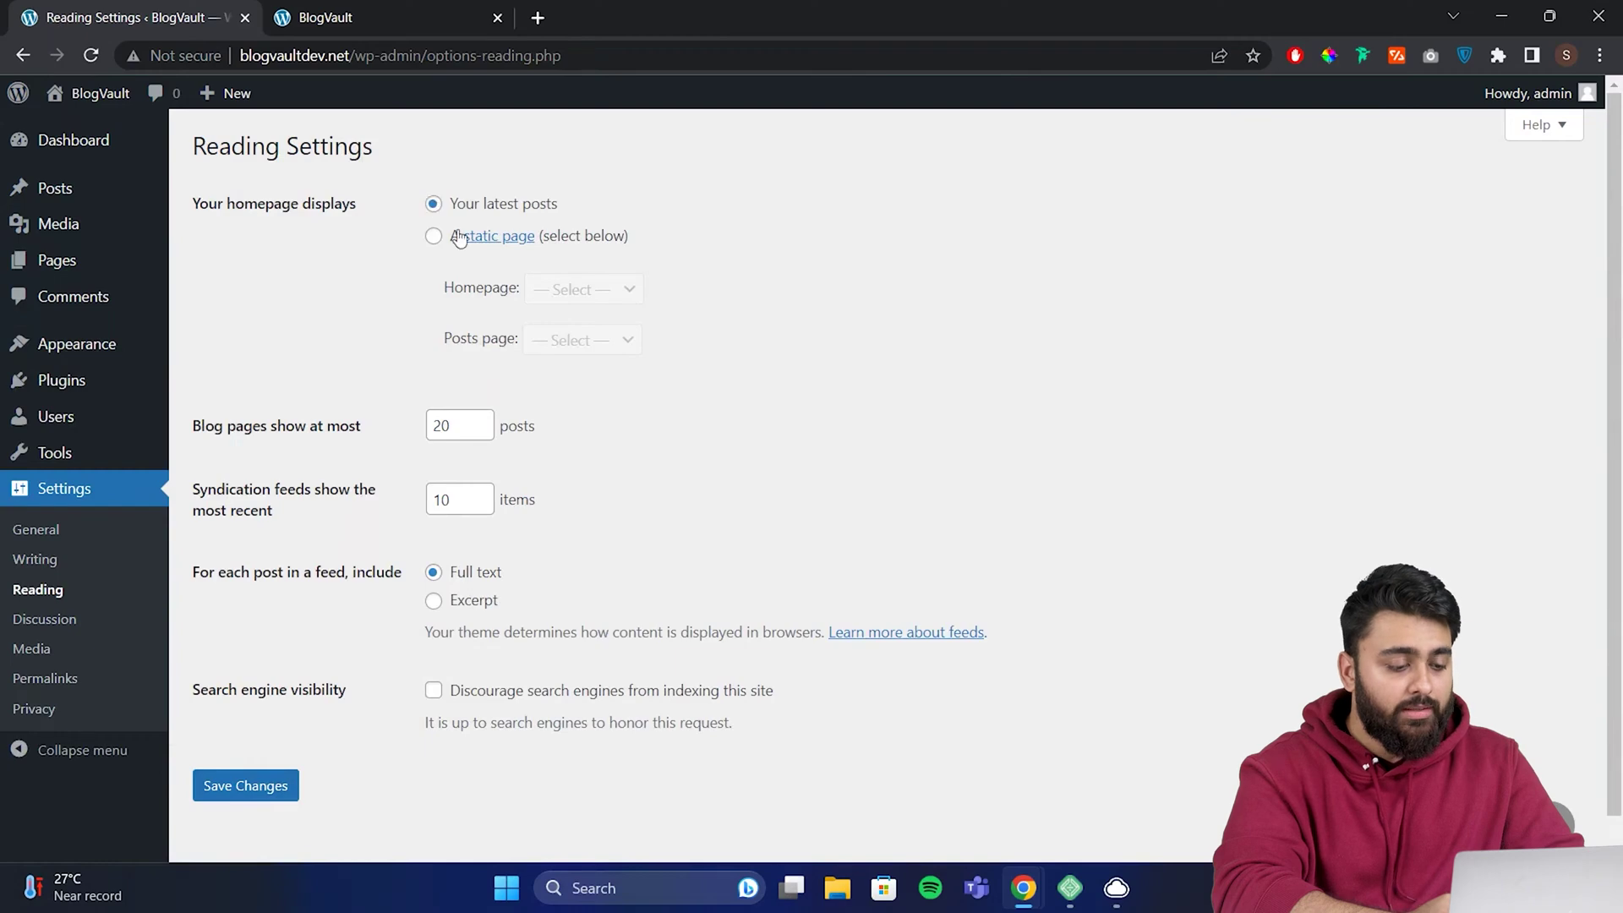
pyautogui.click(434, 239)
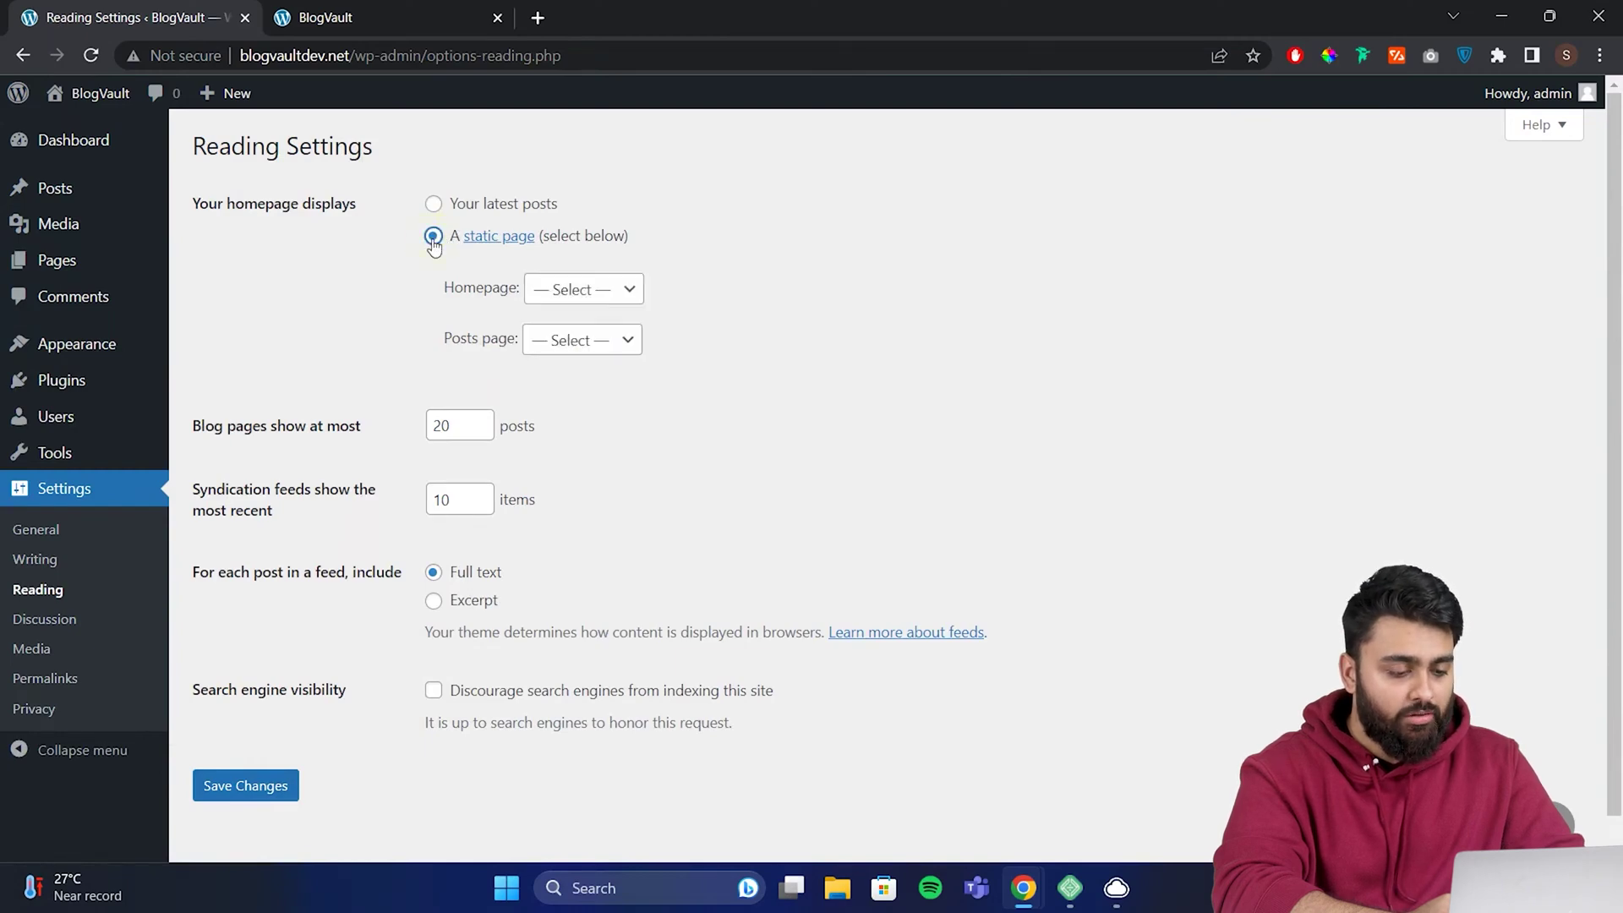
pyautogui.click(602, 306)
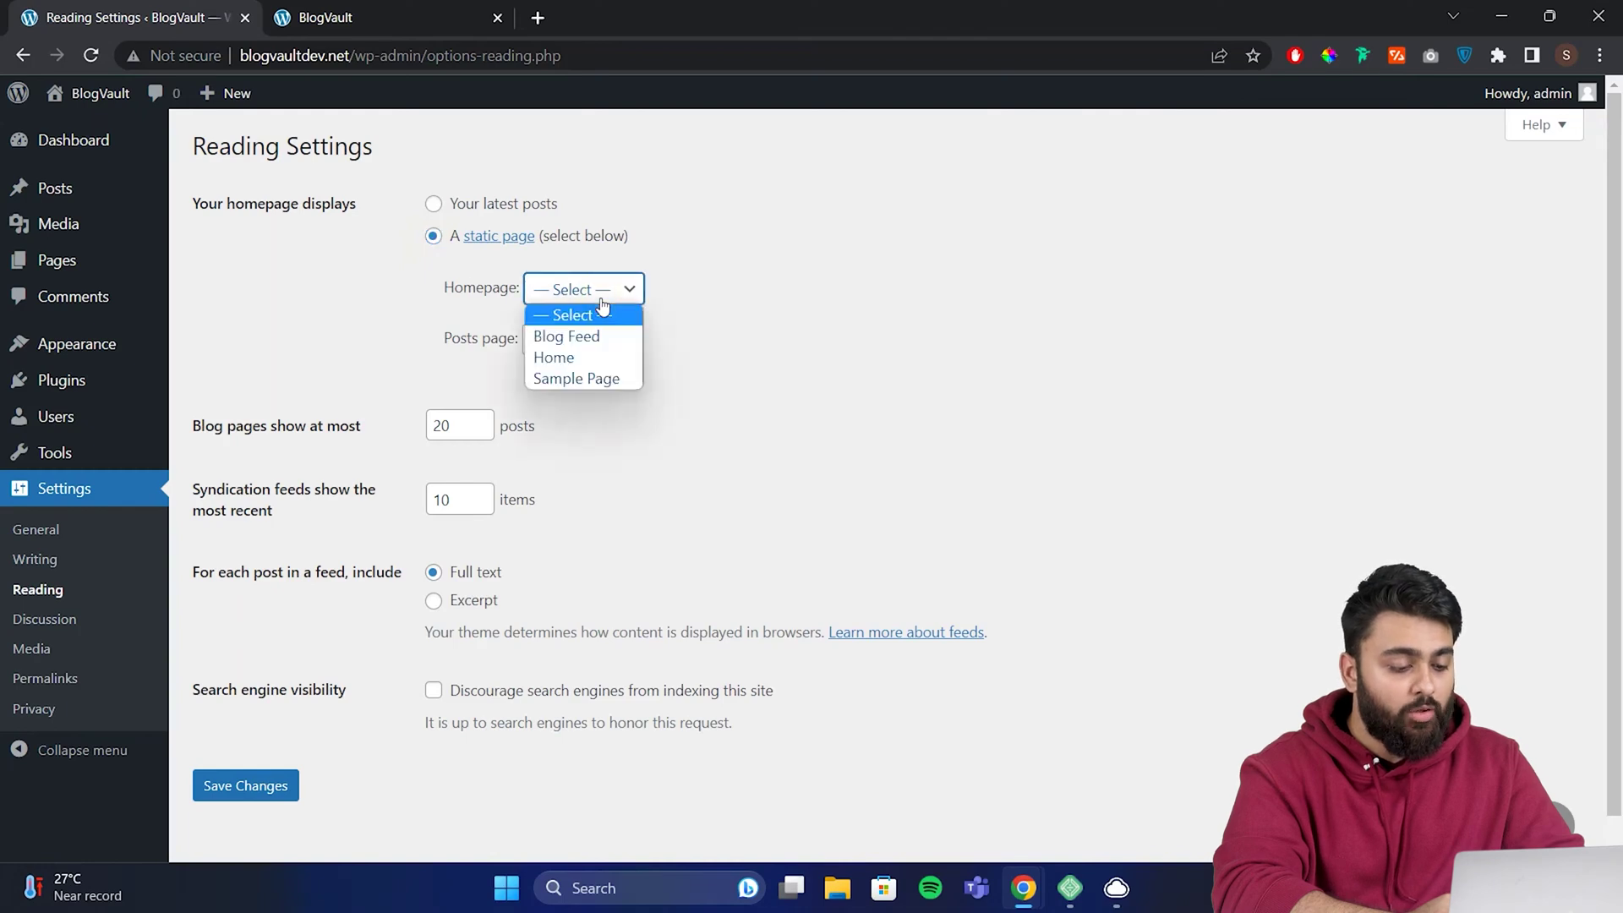
pyautogui.click(596, 356)
pyautogui.click(613, 352)
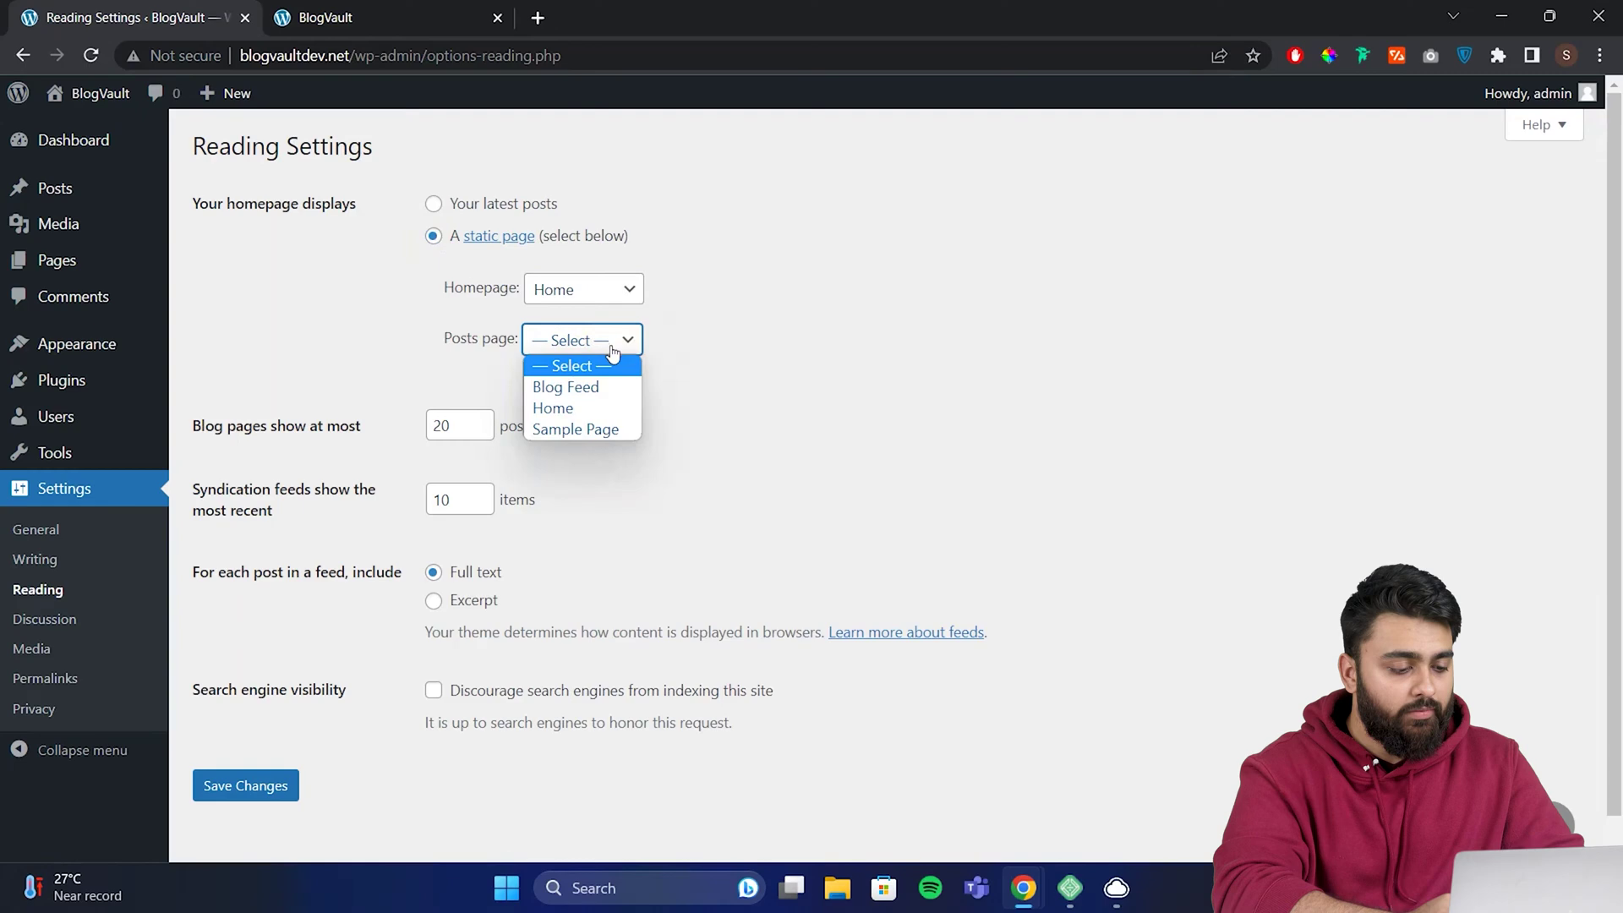
pyautogui.click(600, 394)
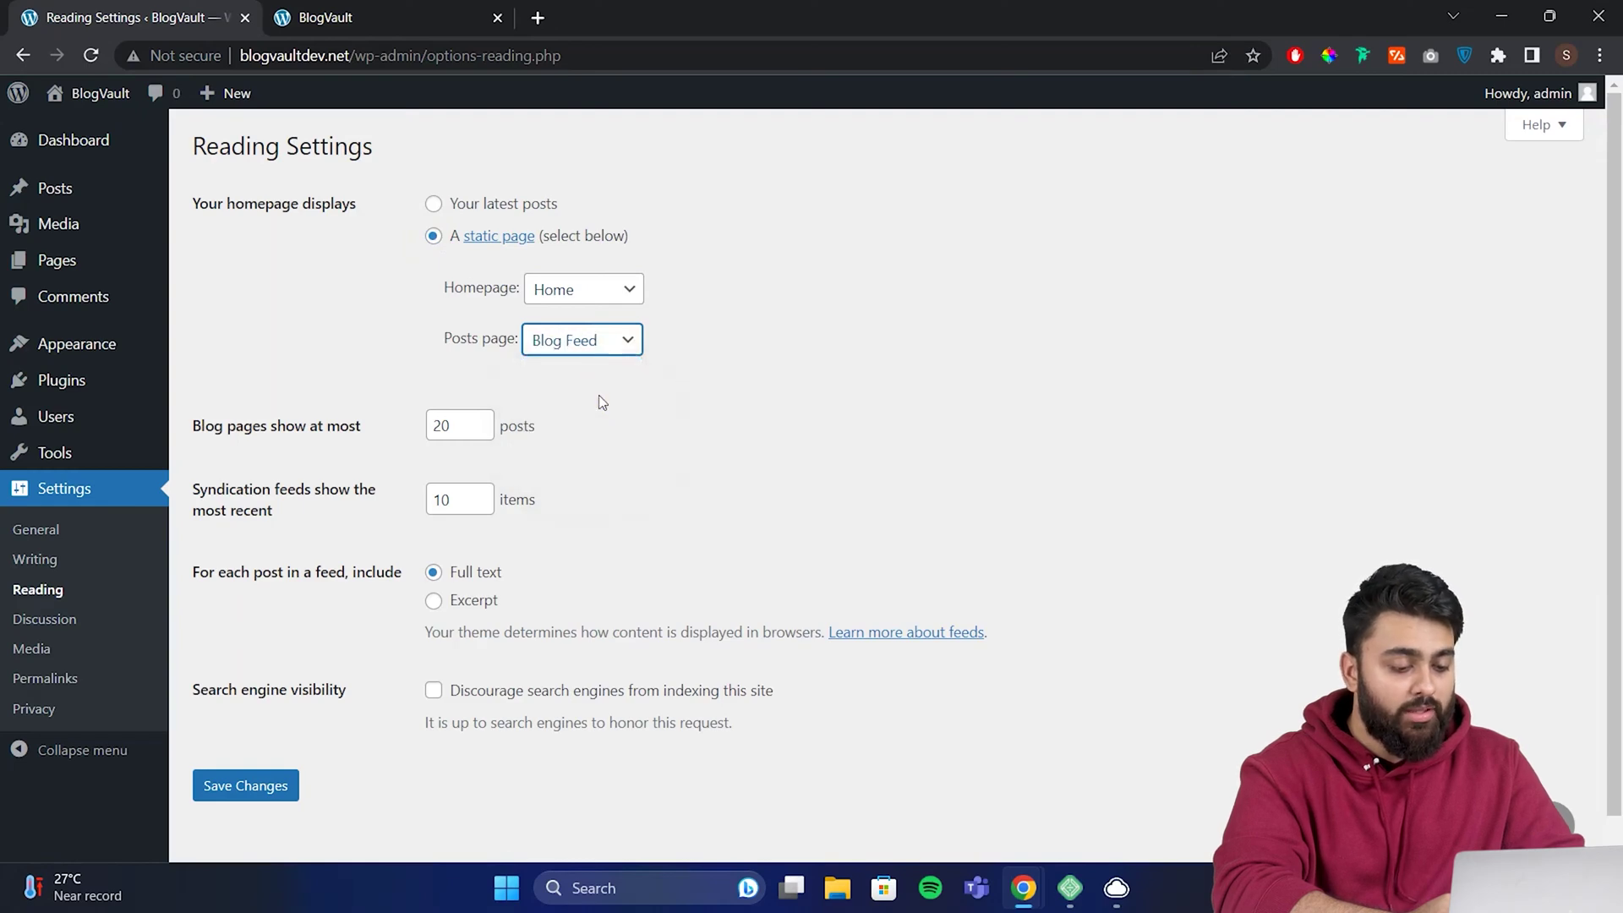
pyautogui.click(461, 424)
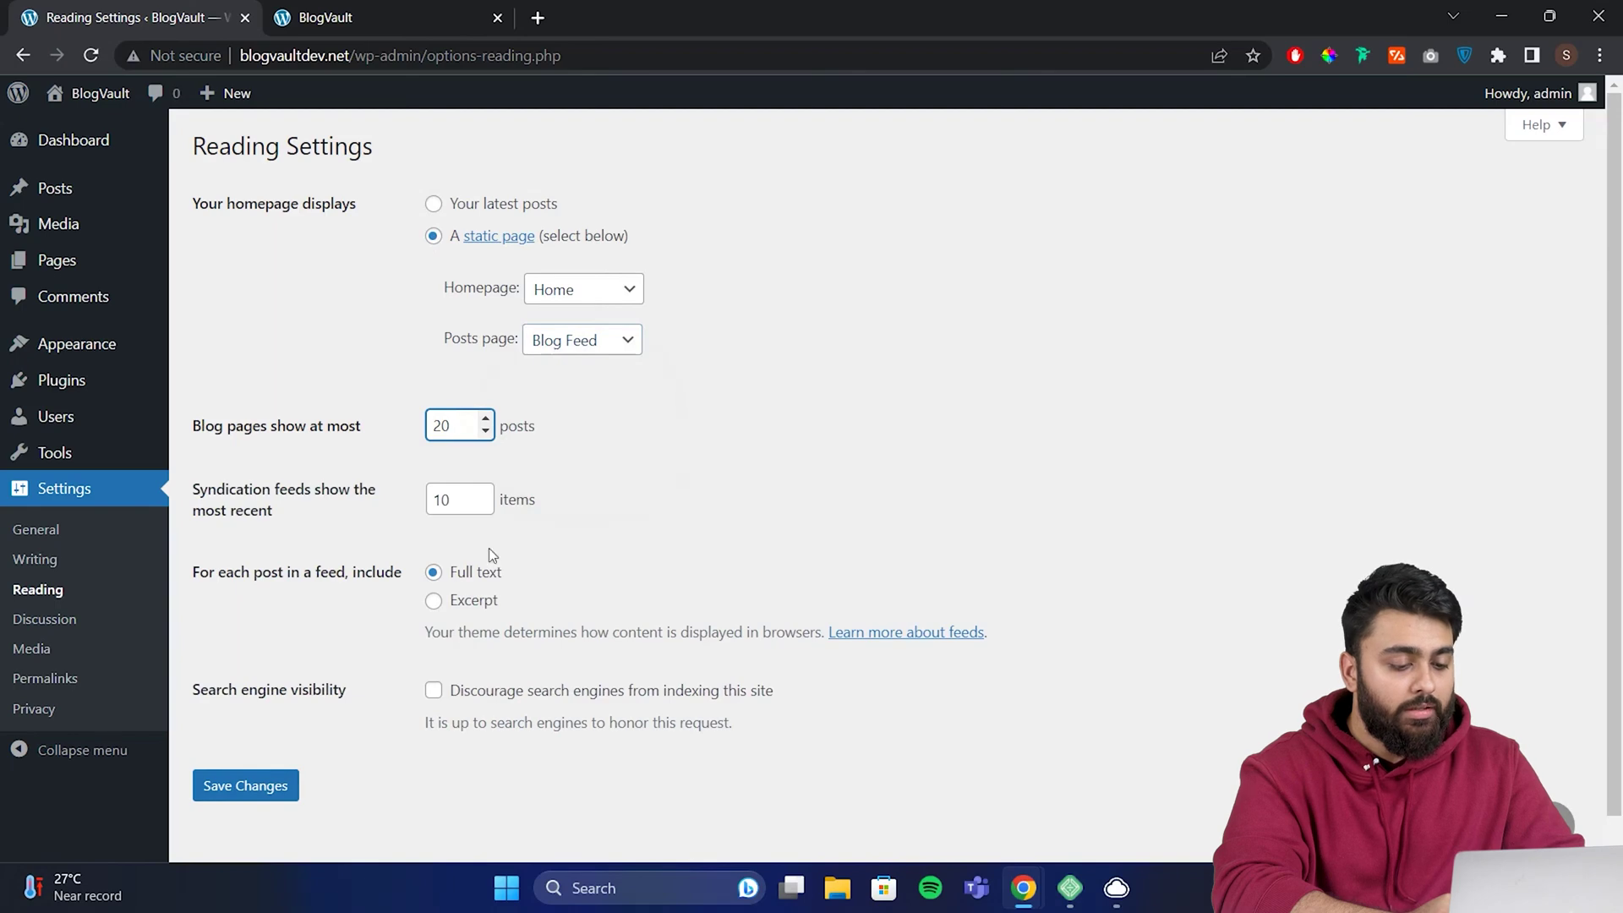
pyautogui.click(460, 607)
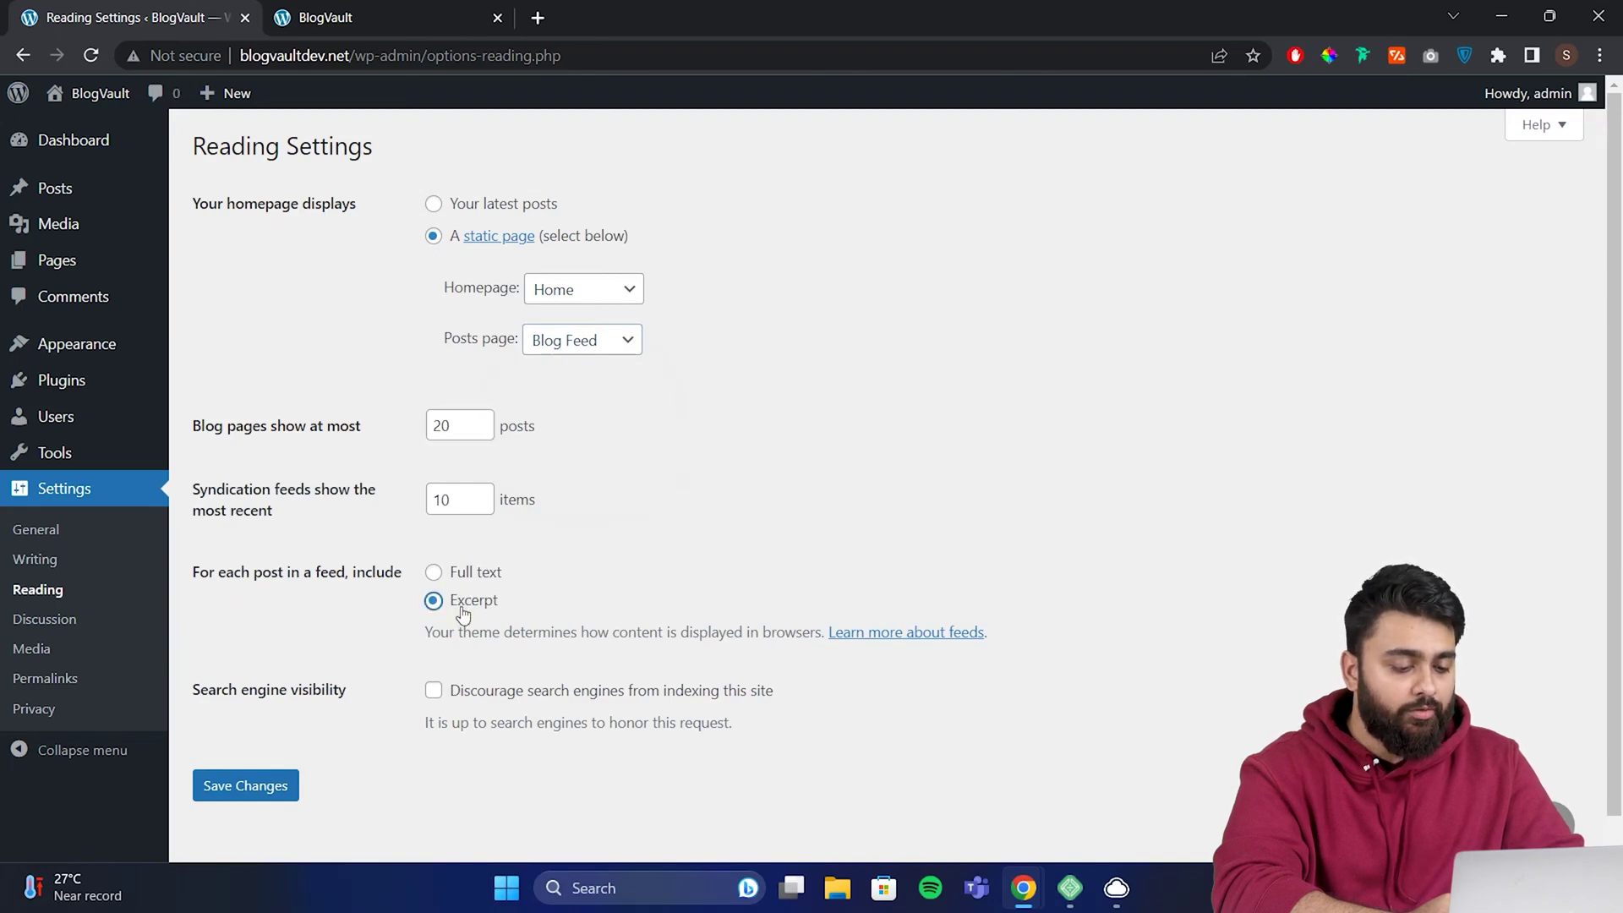
pyautogui.click(274, 787)
# - Confirm Blog Feed is marked Posts Page in the Pages list, then browse the Home page
pyautogui.moveTo(119, 269)
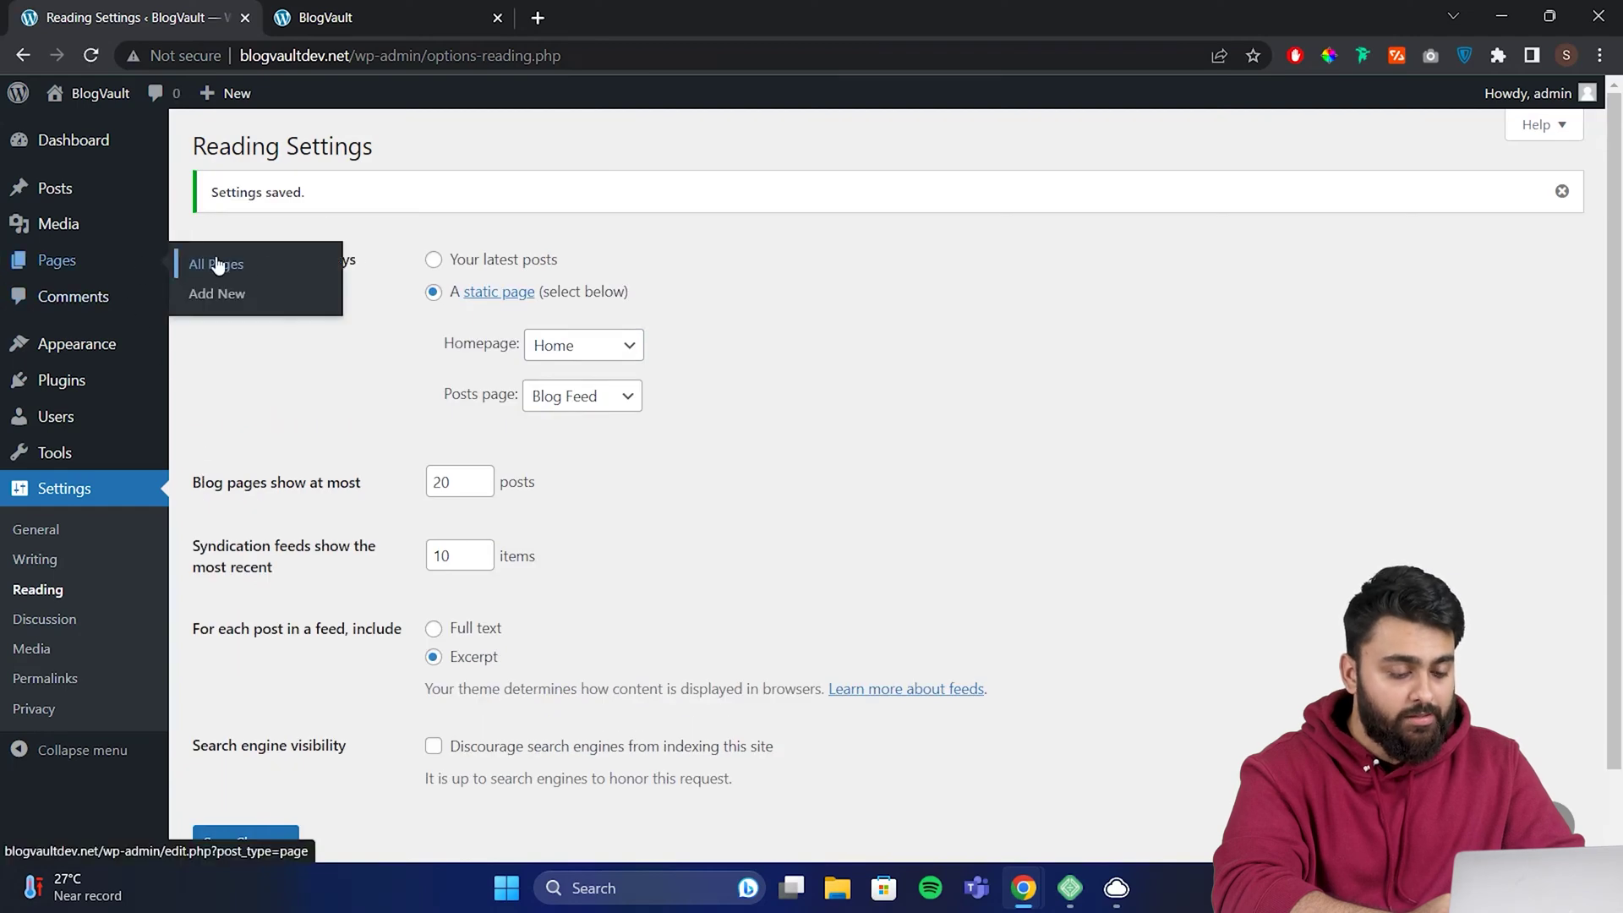
pyautogui.click(290, 261)
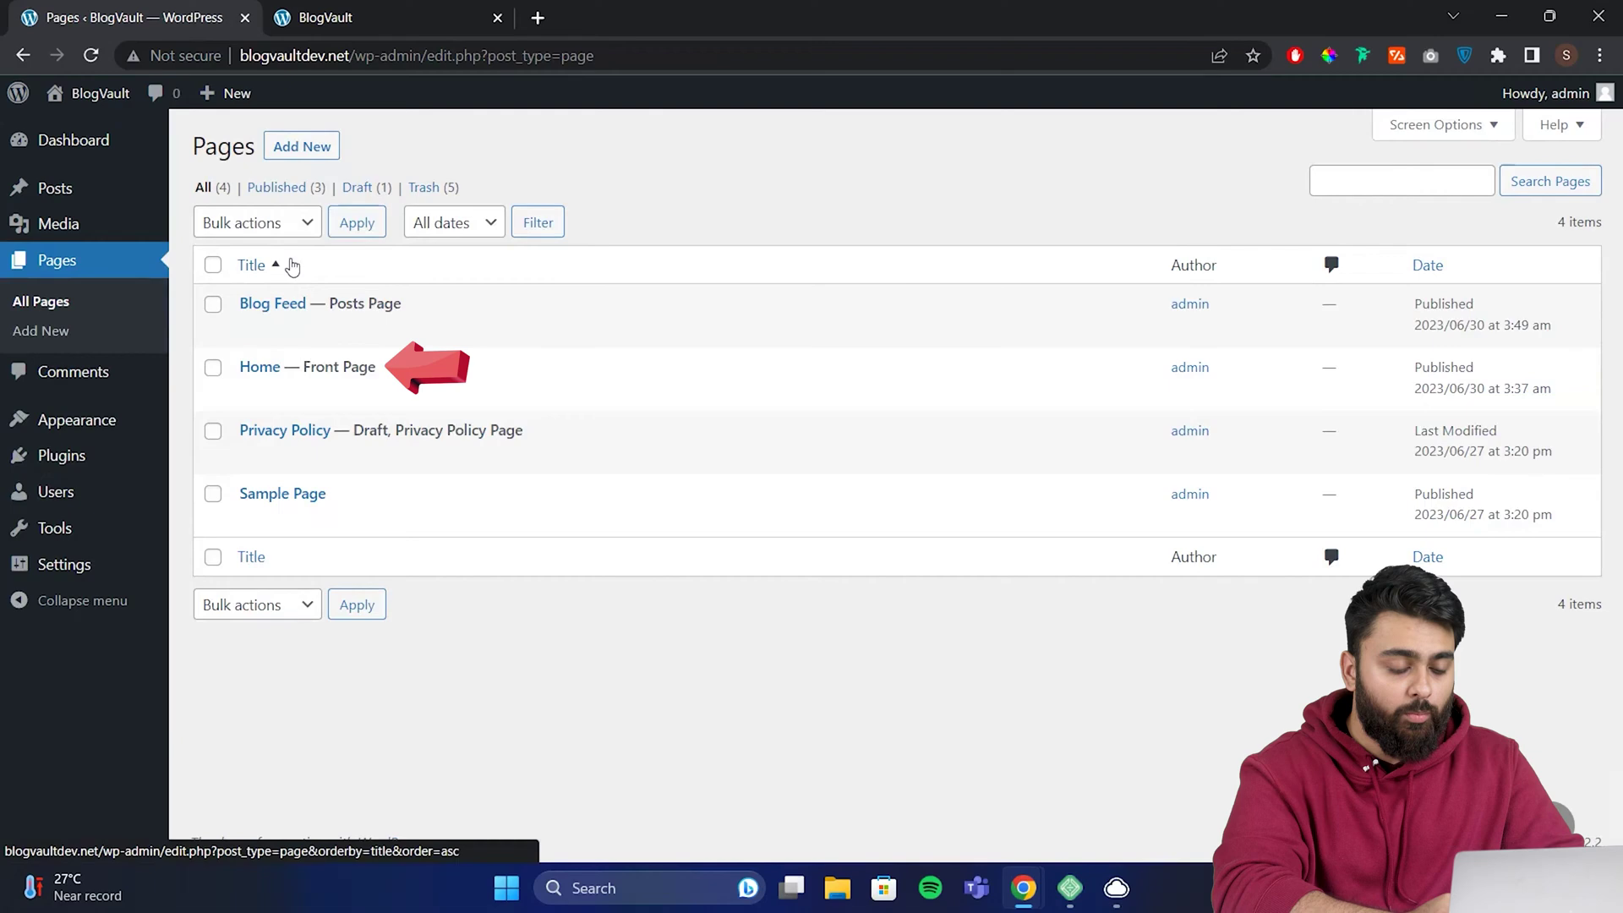
pyautogui.moveTo(329, 304); pyautogui.dragTo(394, 306)
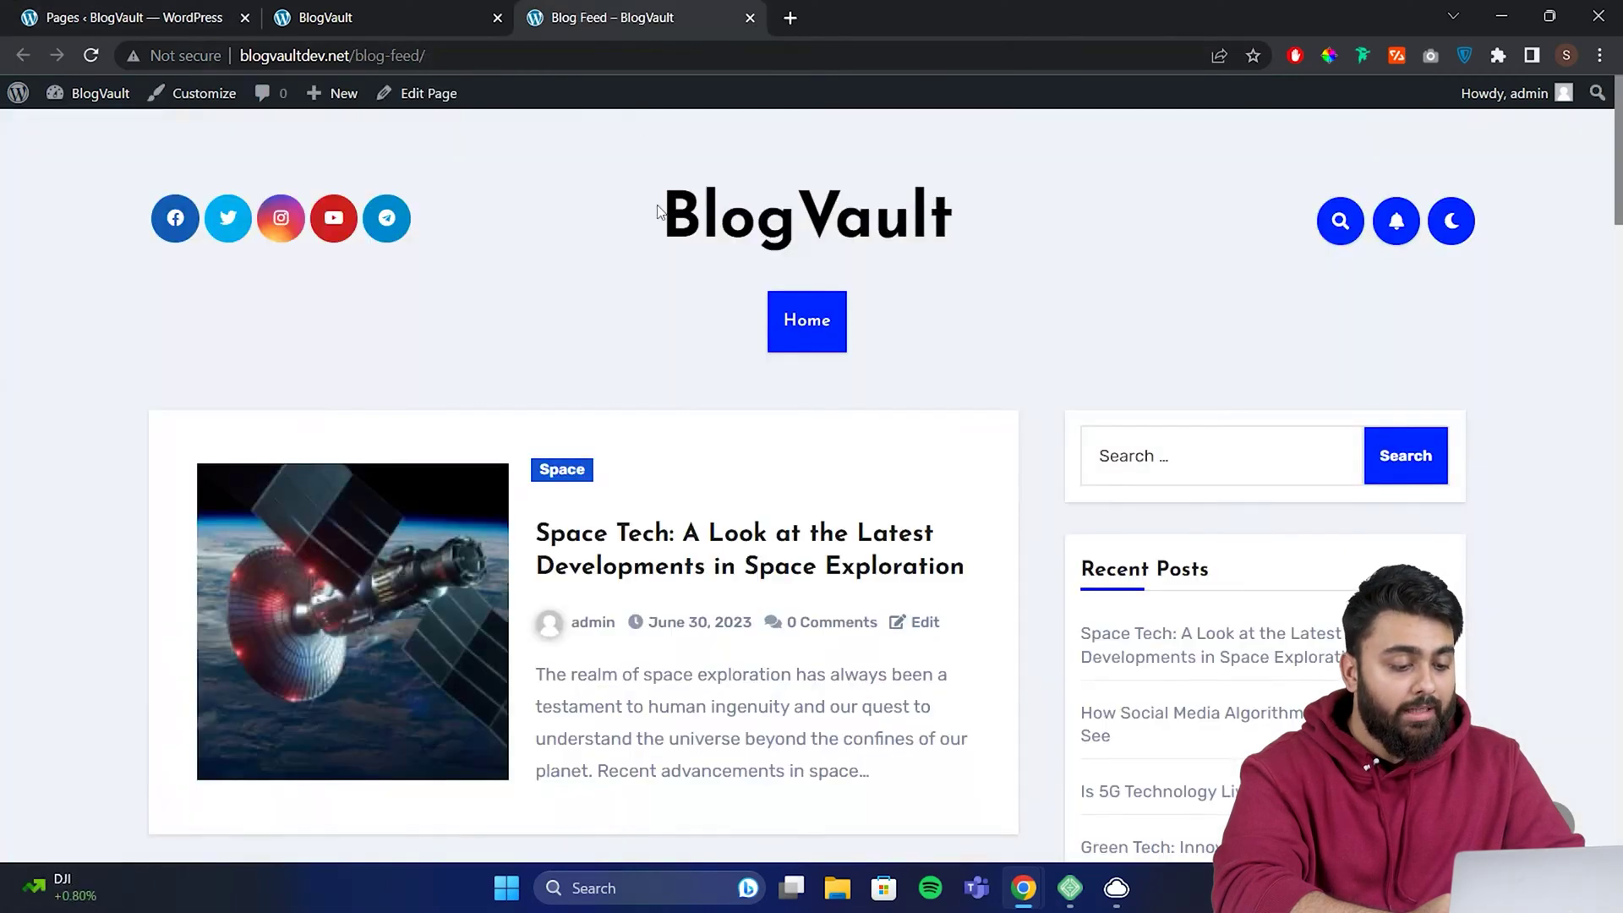
pyautogui.scroll(-9, 659, 205)
pyautogui.scroll(-1, 659, 205)
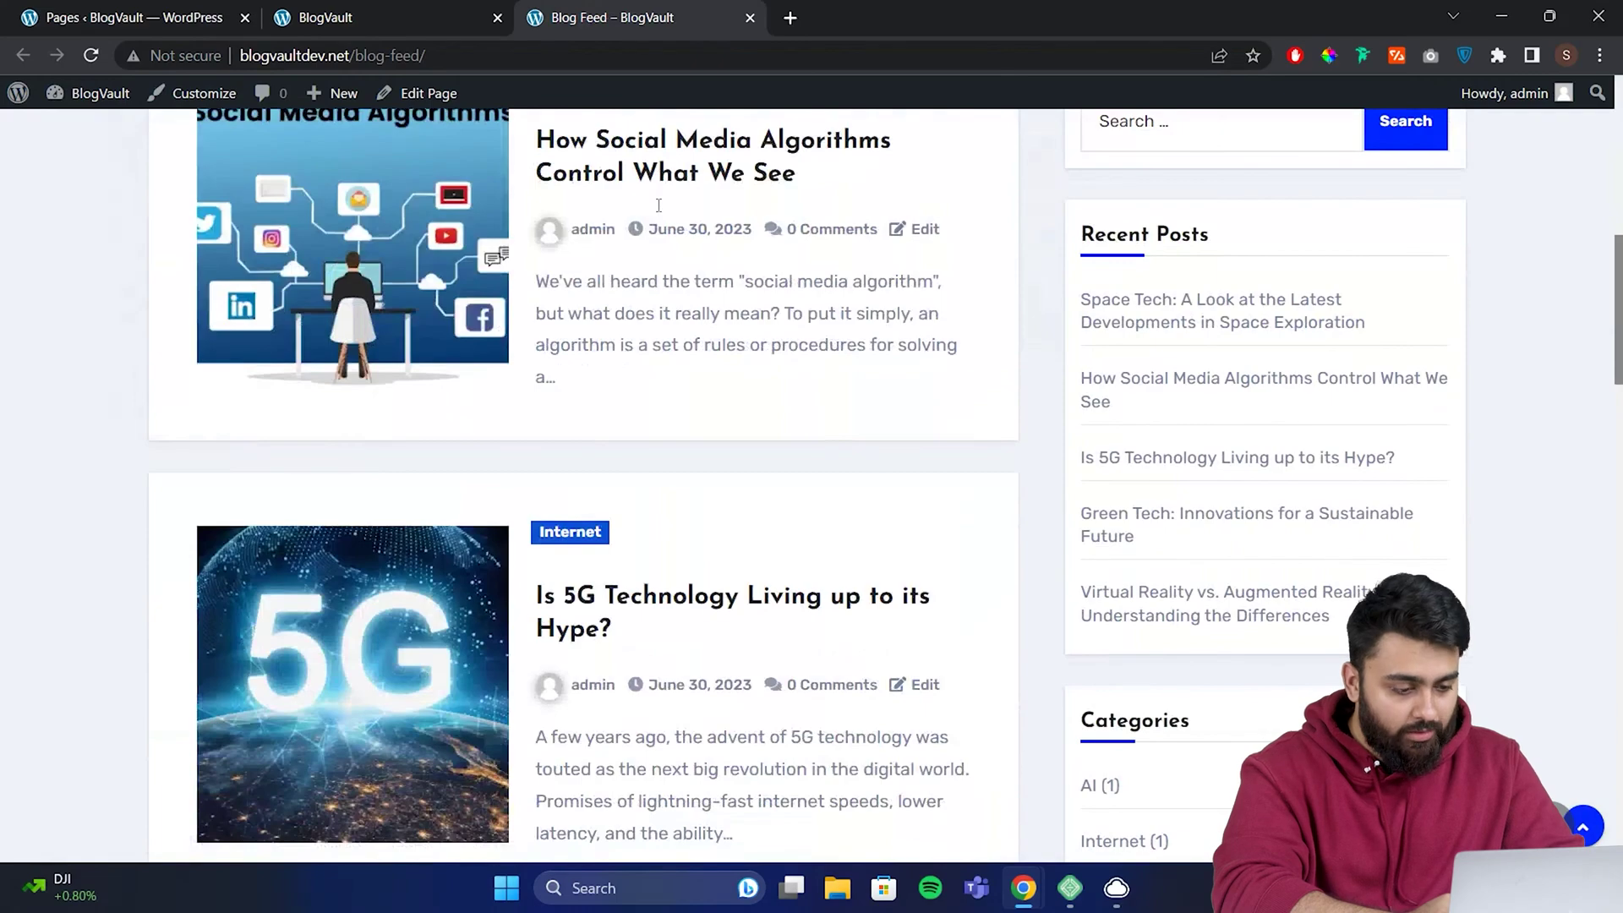
pyautogui.scroll(10, 659, 206)
pyautogui.click(798, 320)
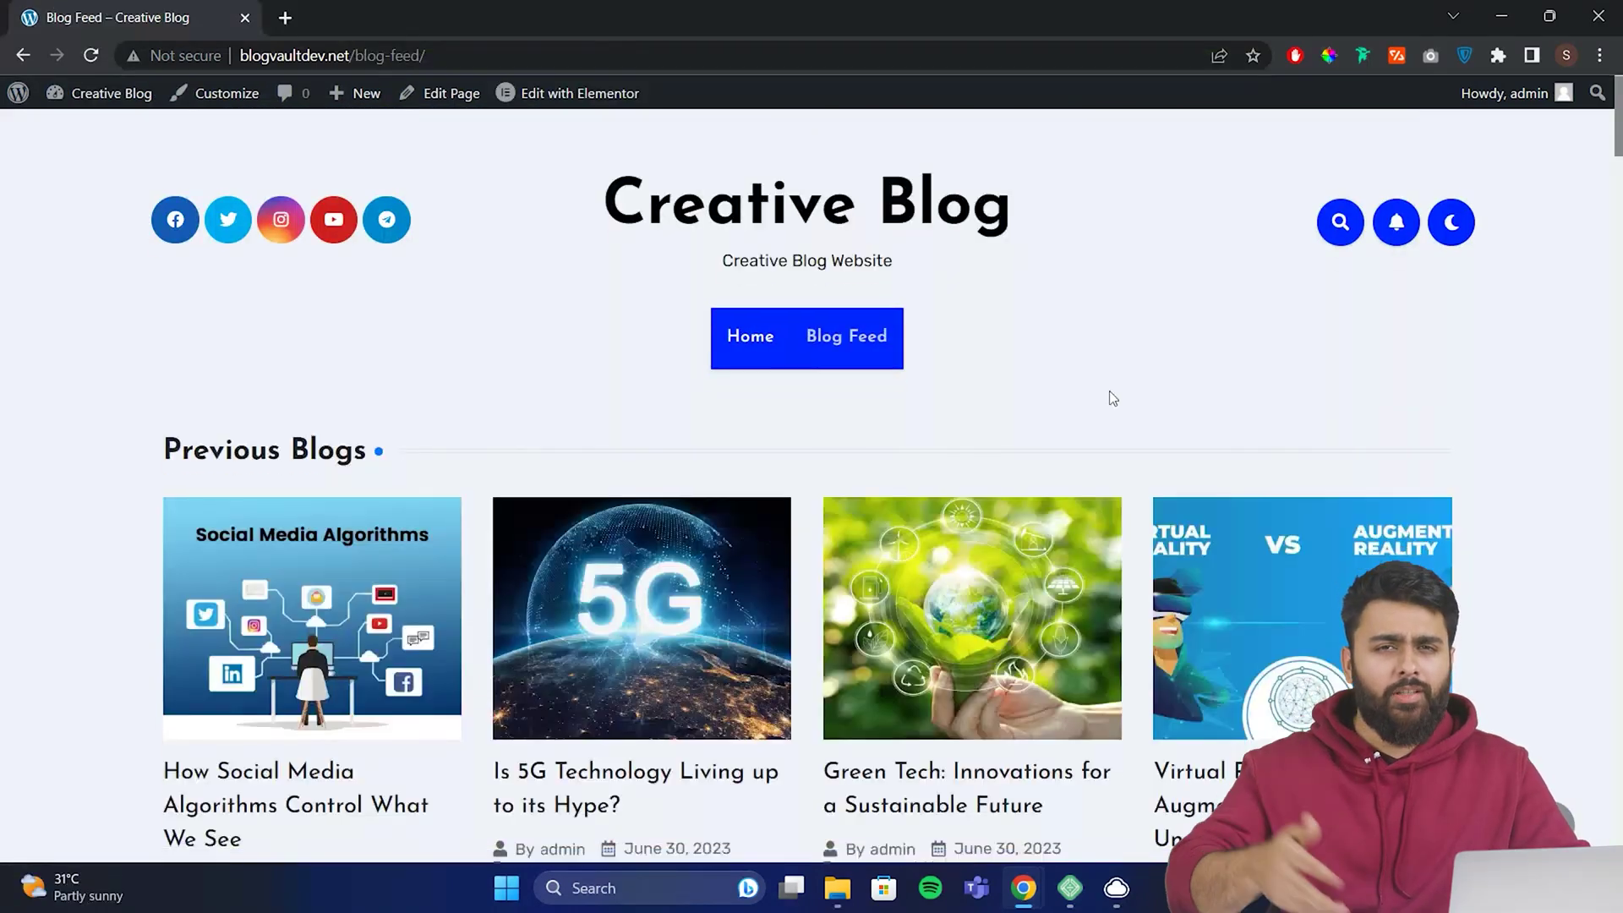
pyautogui.scroll(-2, 1112, 398)
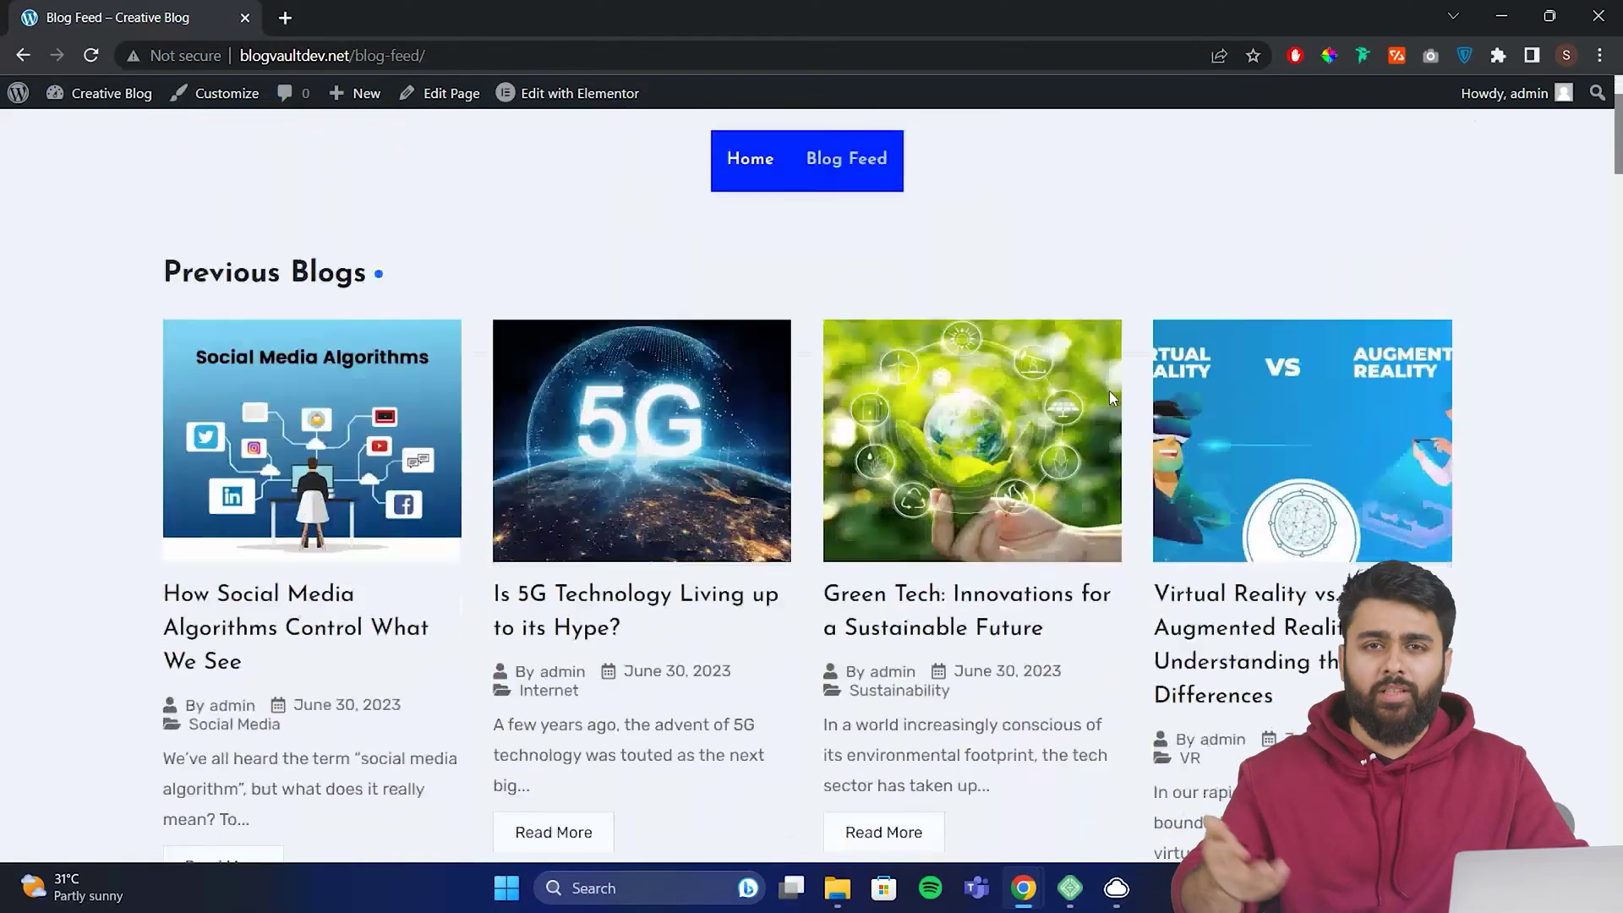
pyautogui.scroll(-2, 1109, 390)
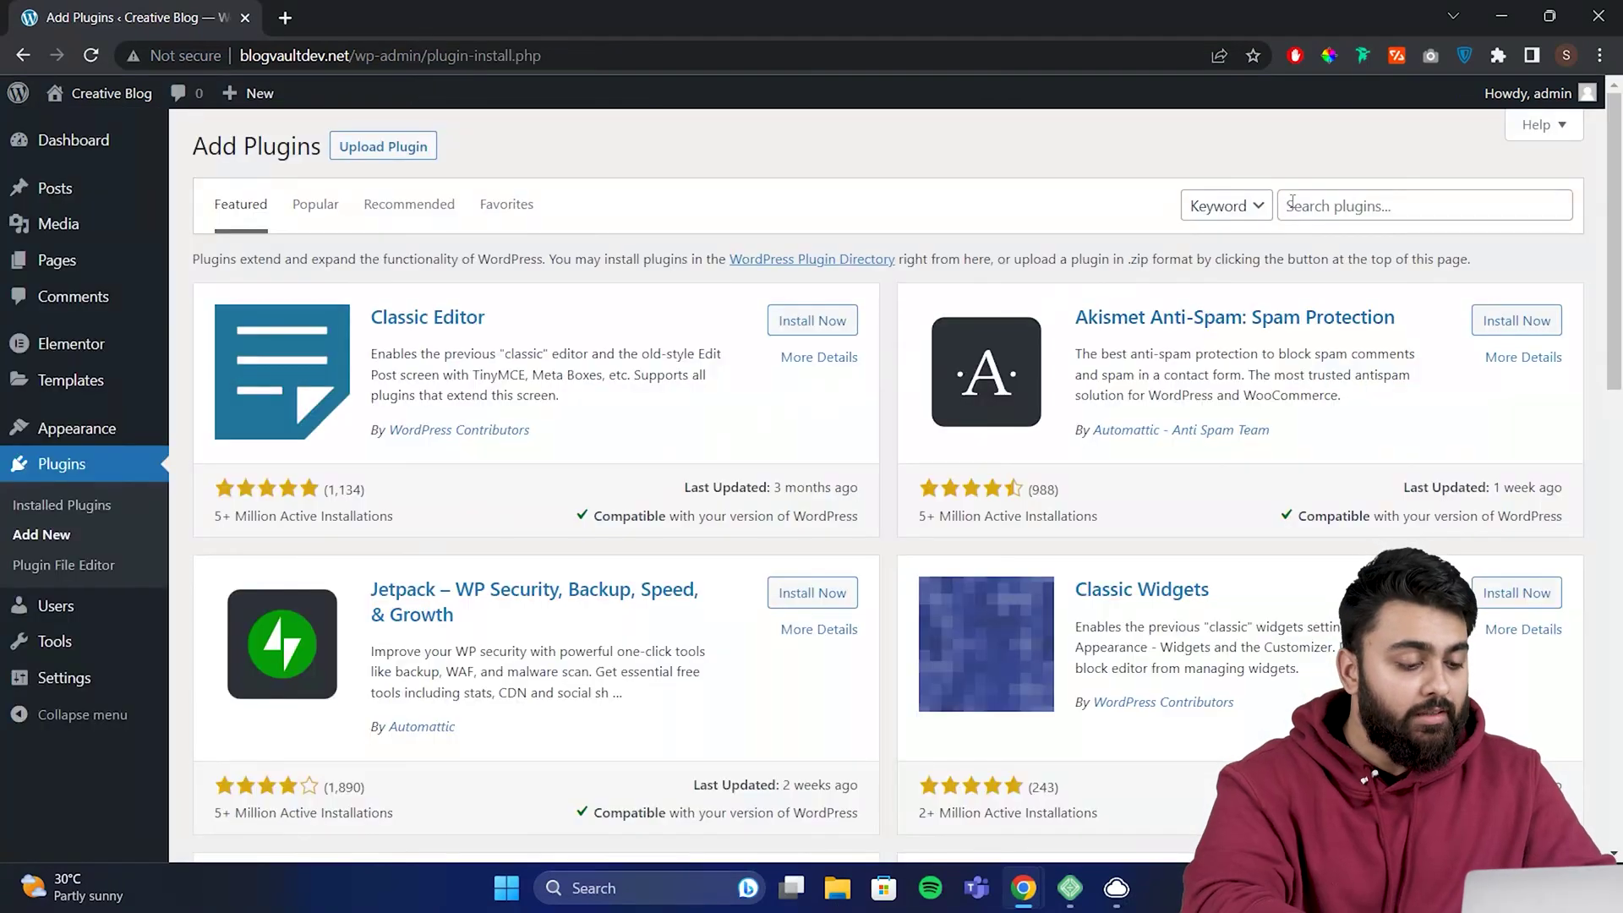
# - Search for 'the post grid', then install and activate The Post Grid plugin
pyautogui.click(1292, 203)
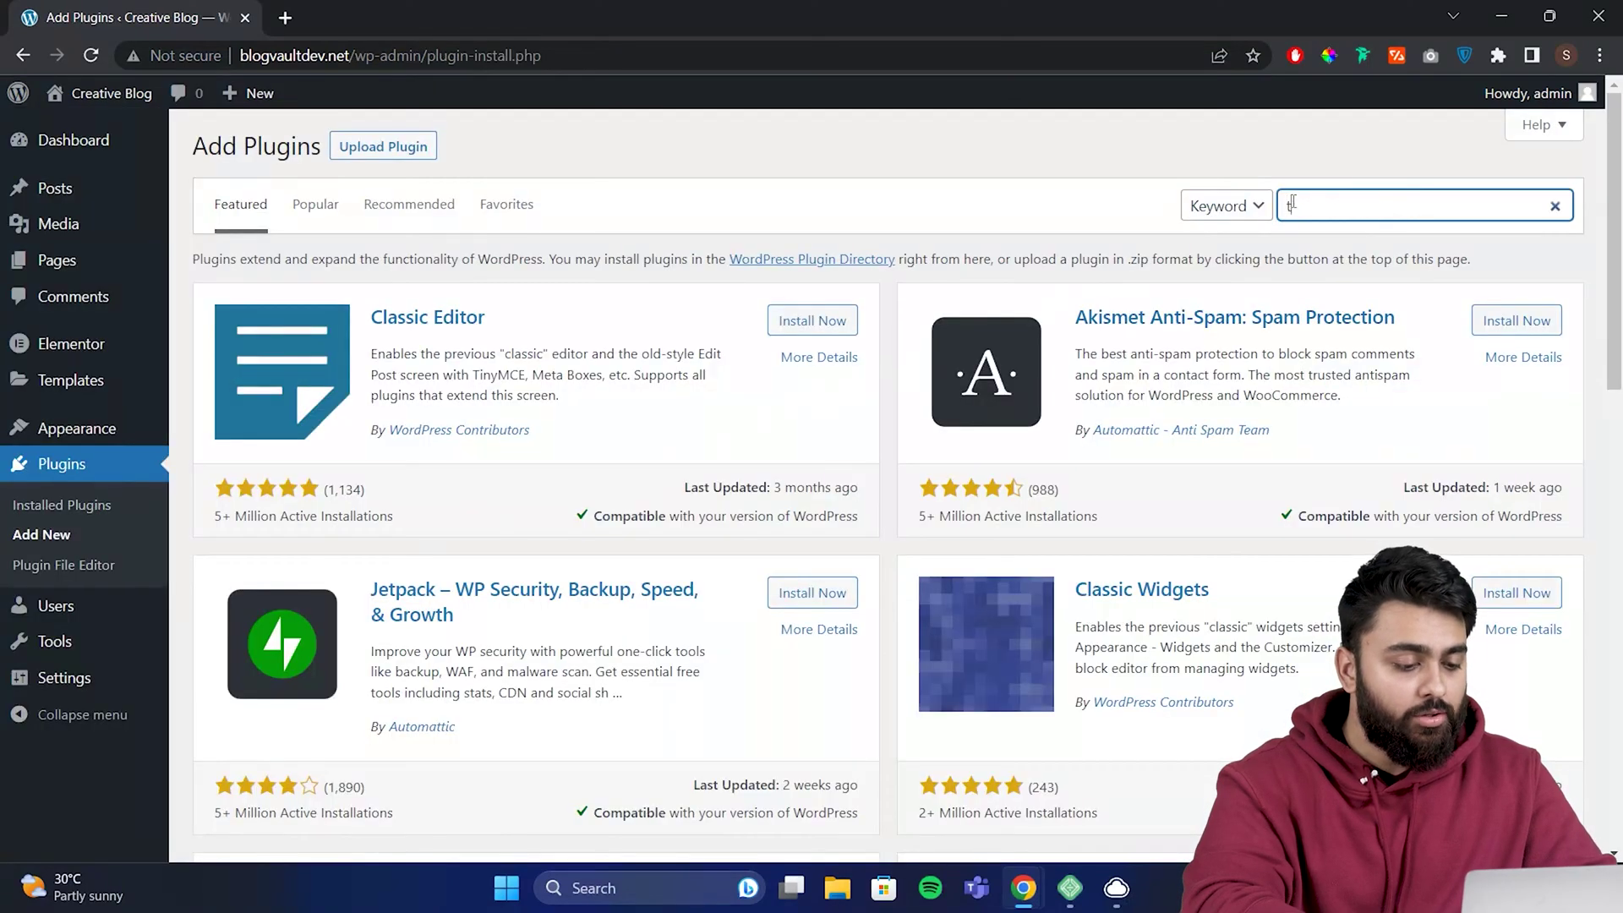
pyautogui.write('the post grid')
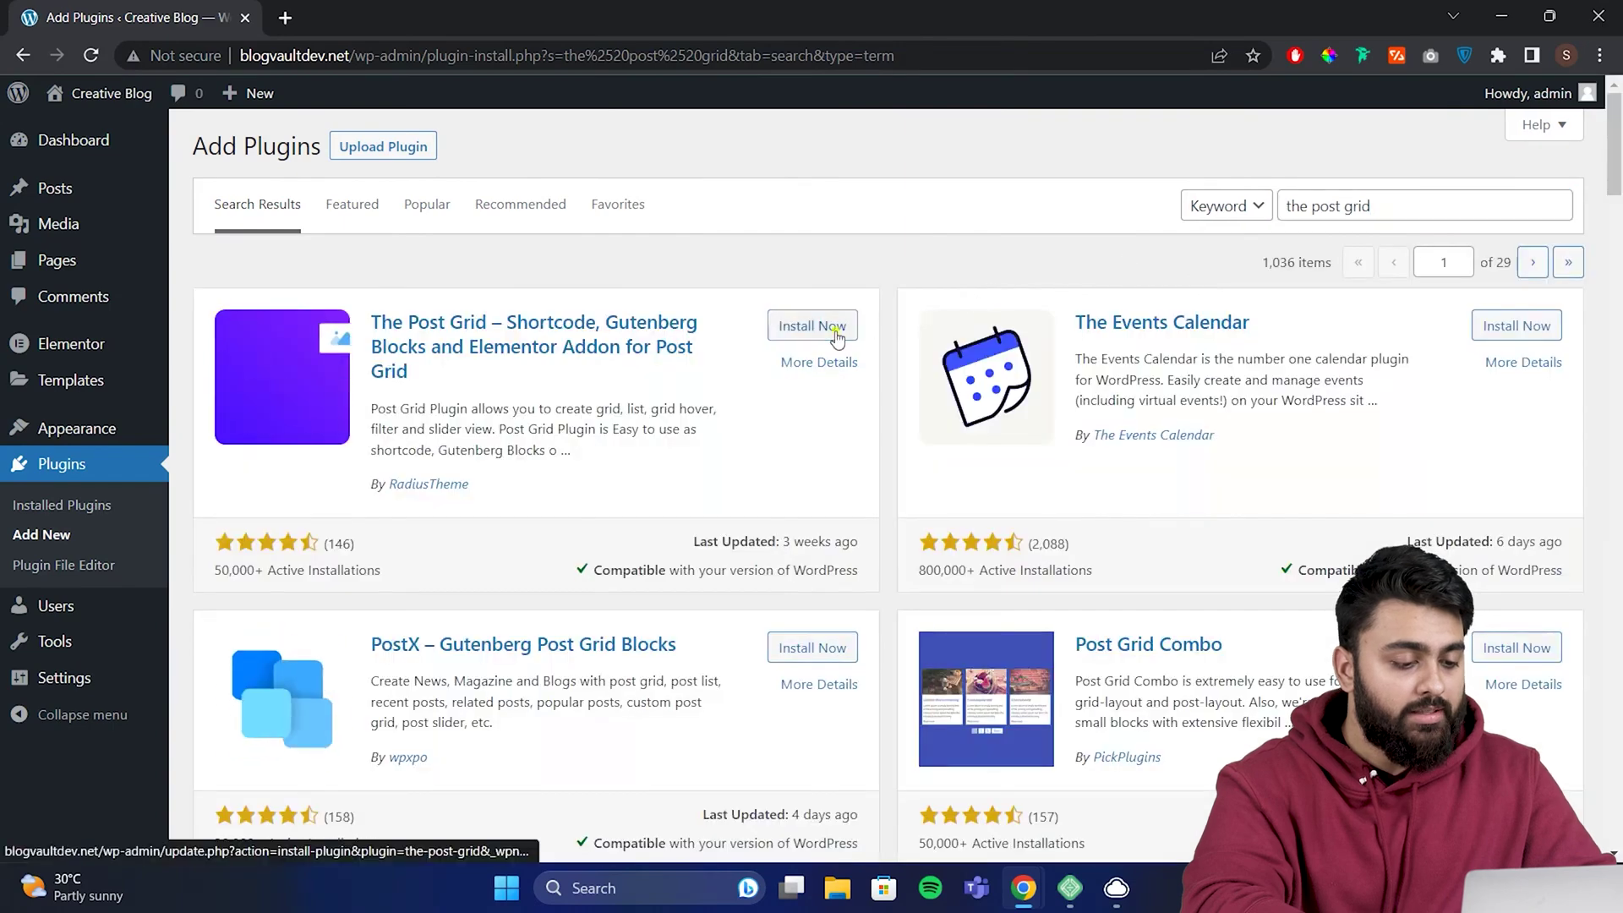
pyautogui.click(846, 332)
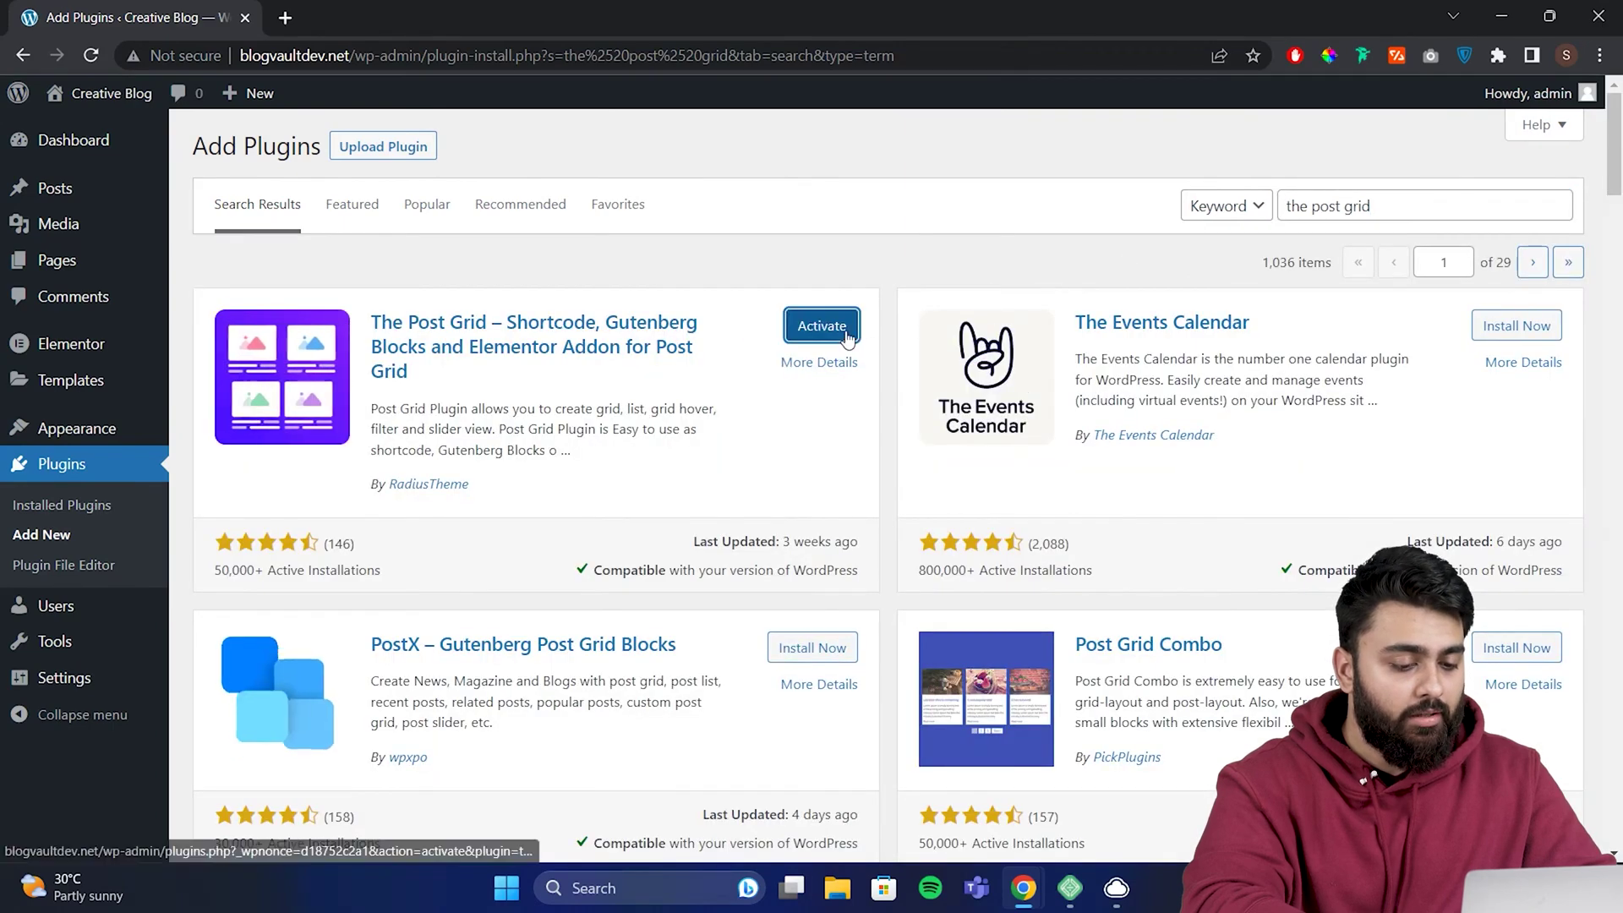
pyautogui.click(845, 329)
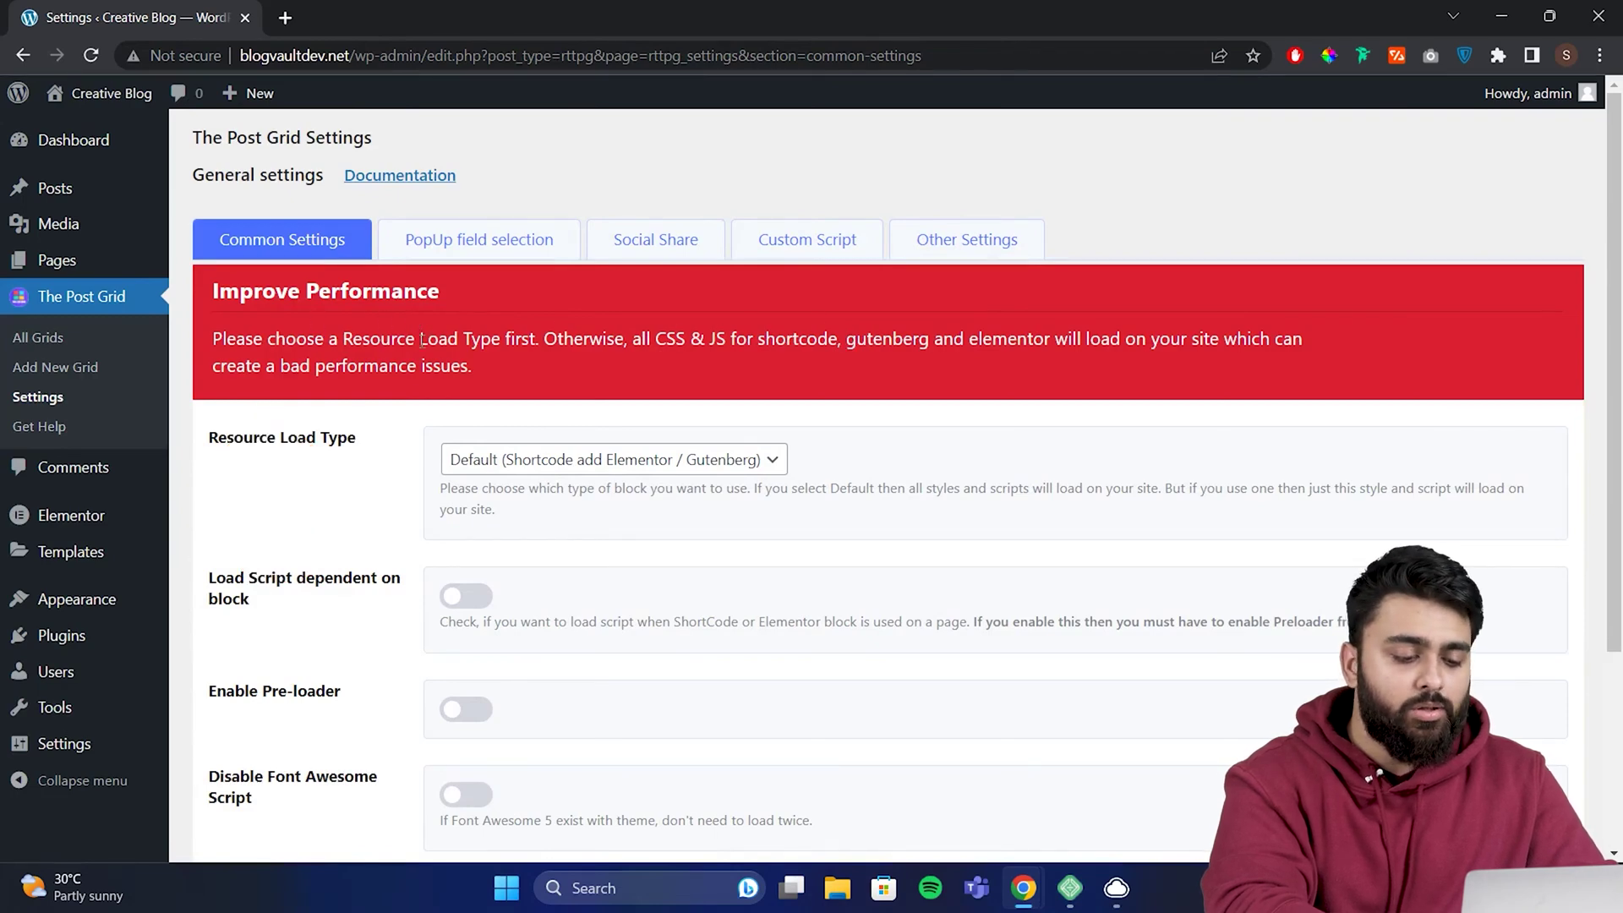
# - Set The Post Grid's Resource Load Type to Elementor / Gutenberg and save
pyautogui.scroll(-1, 421, 339)
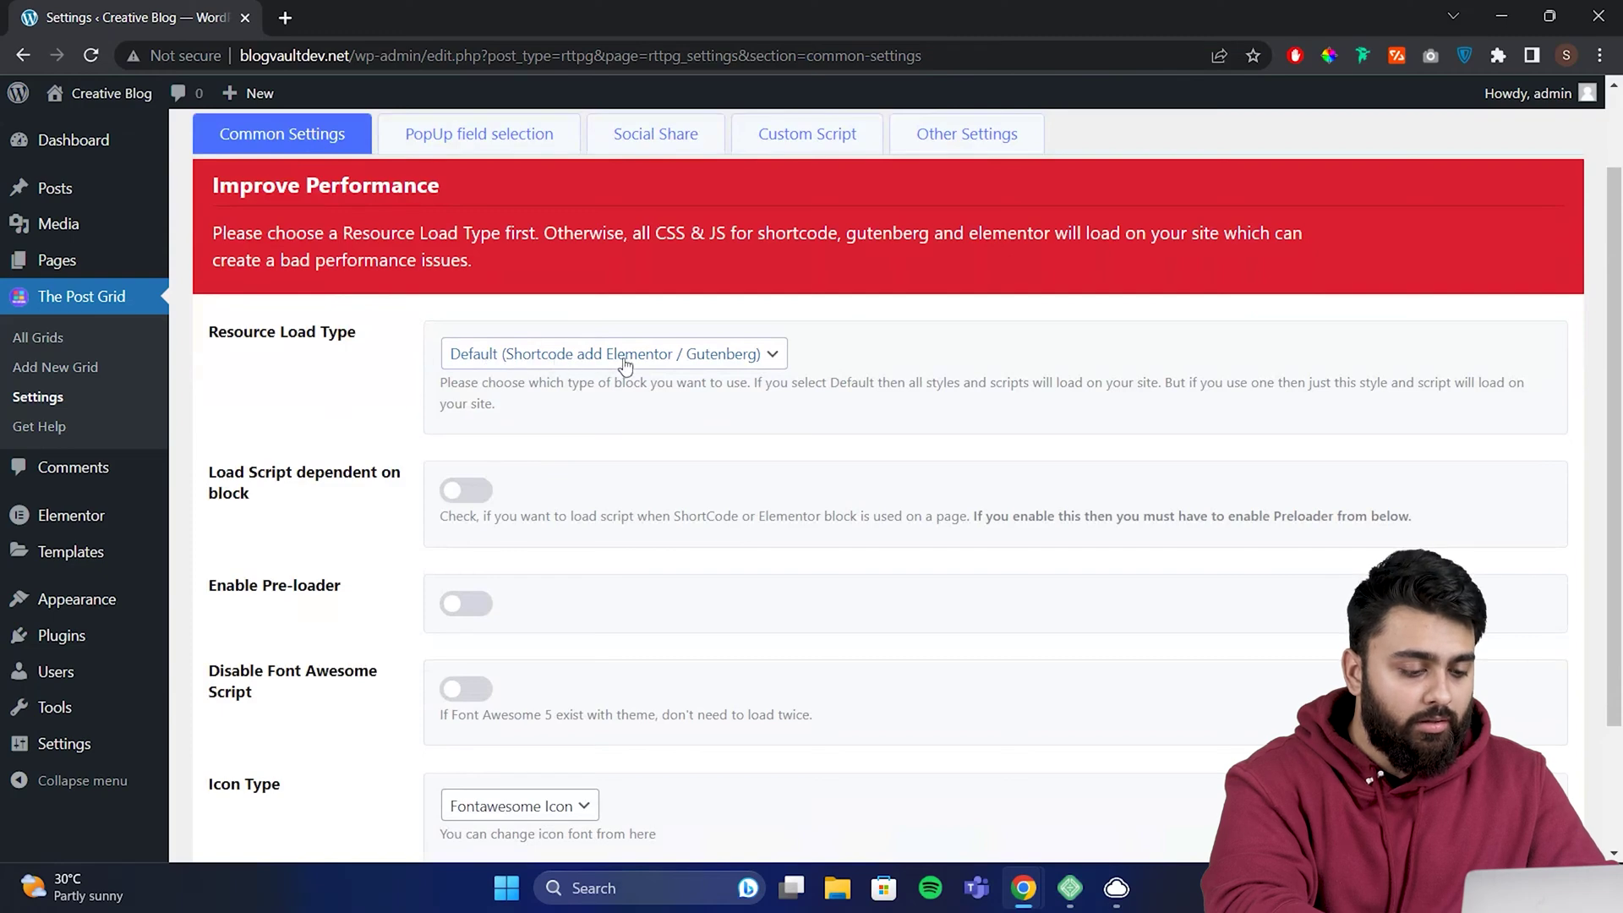
pyautogui.click(770, 358)
pyautogui.click(574, 404)
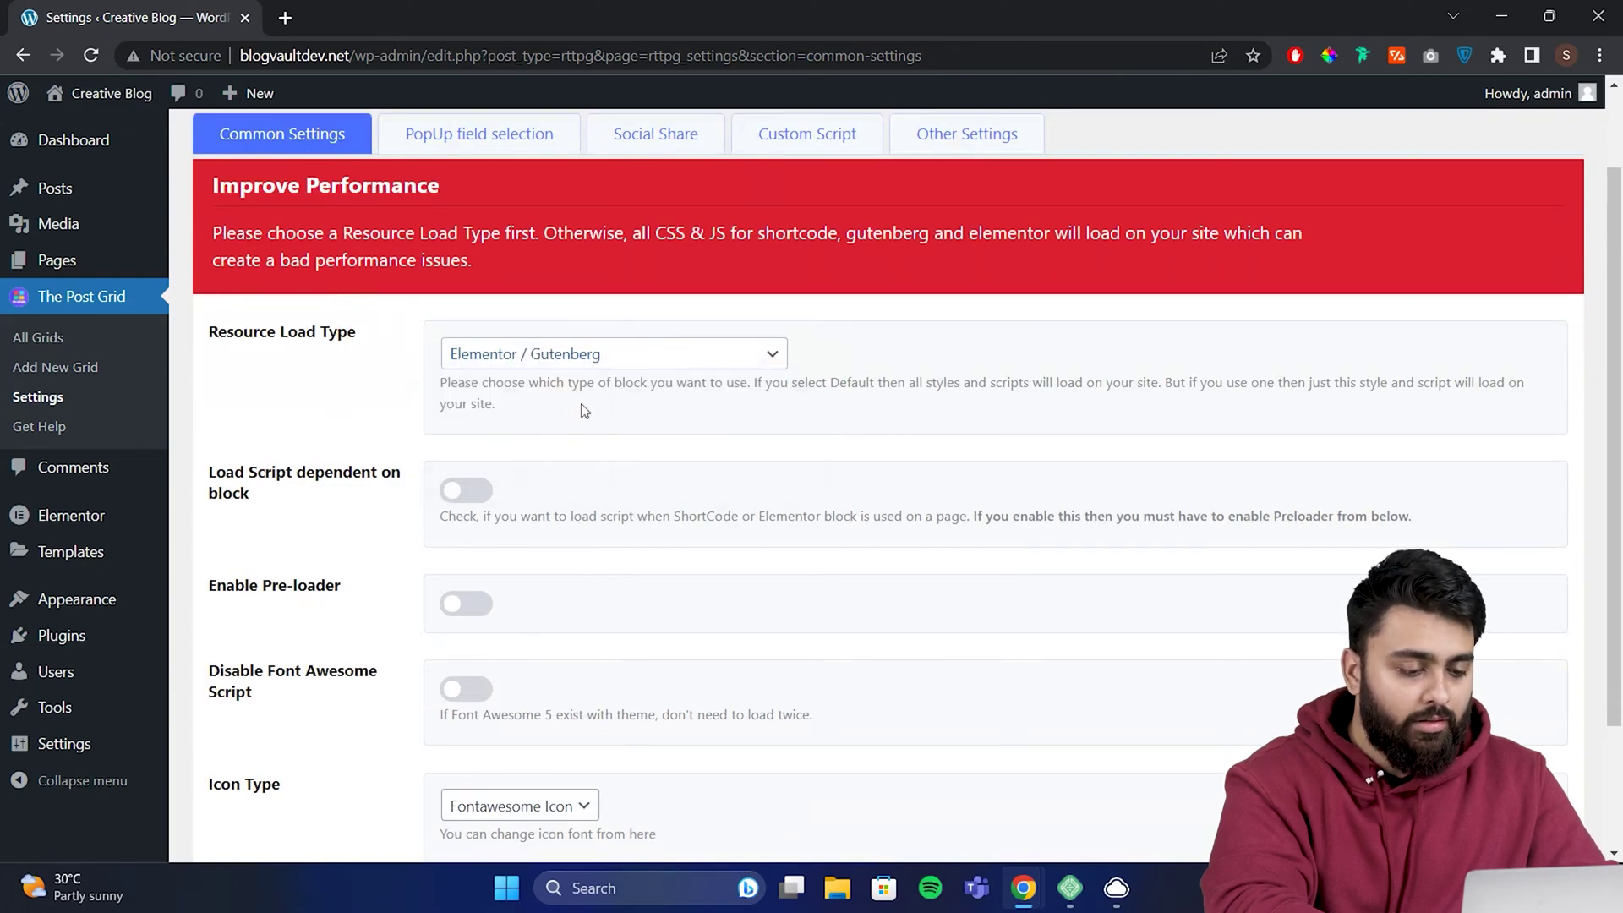
pyautogui.scroll(-2, 411, 409)
pyautogui.click(306, 754)
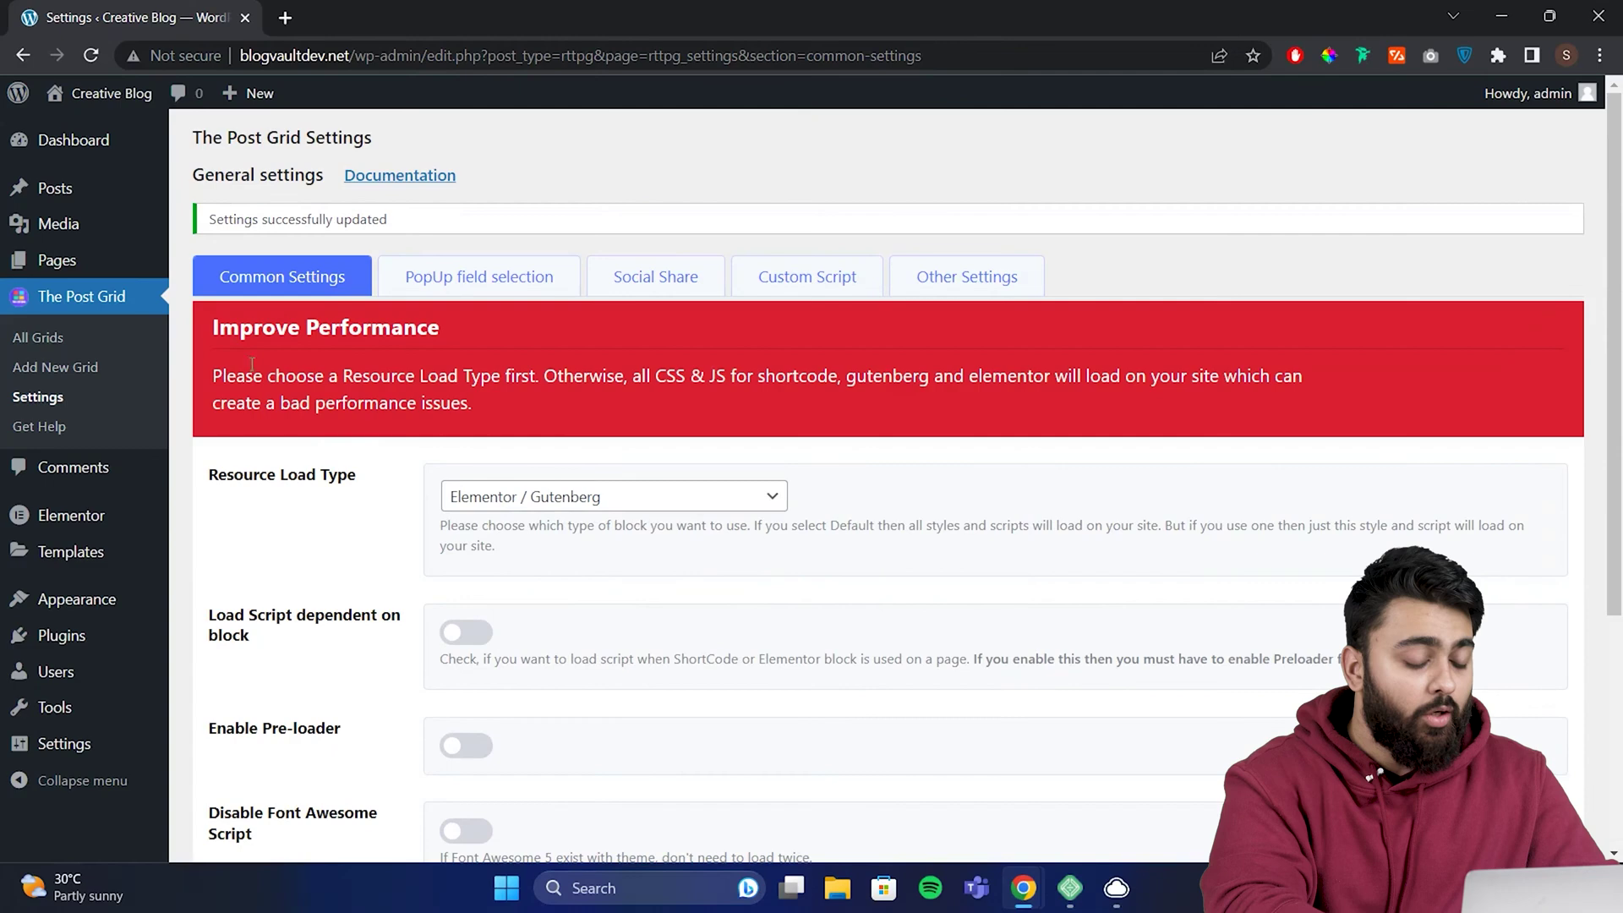
# - Open the Blog Feed page in the Elementor editor
pyautogui.moveTo(121, 259)
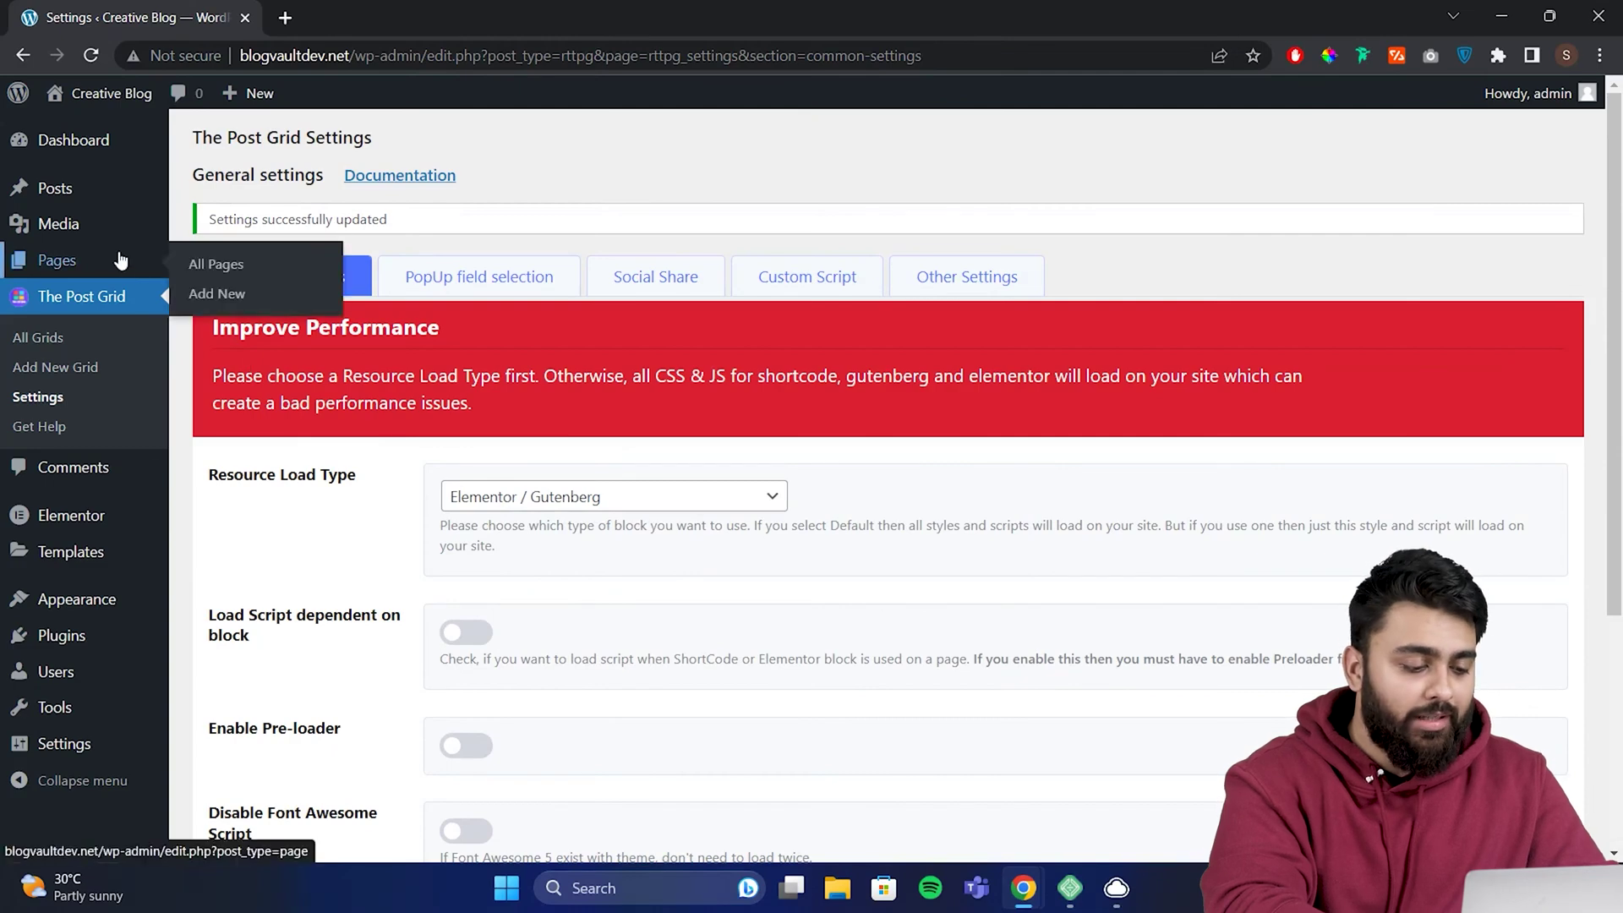
pyautogui.click(279, 265)
pyautogui.click(271, 309)
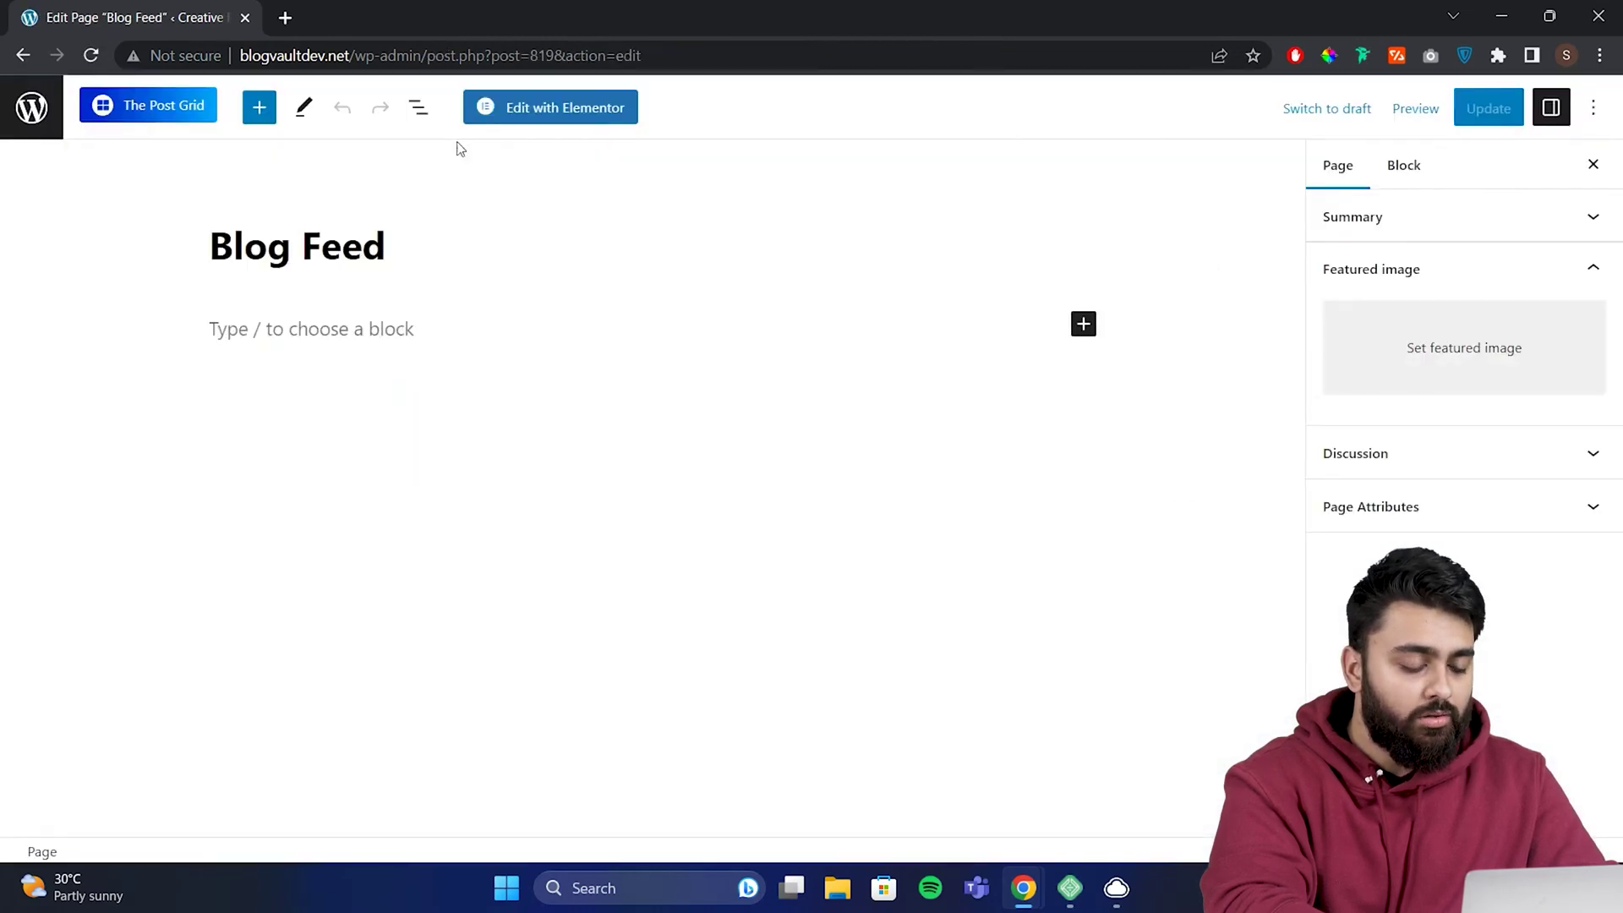
pyautogui.click(522, 114)
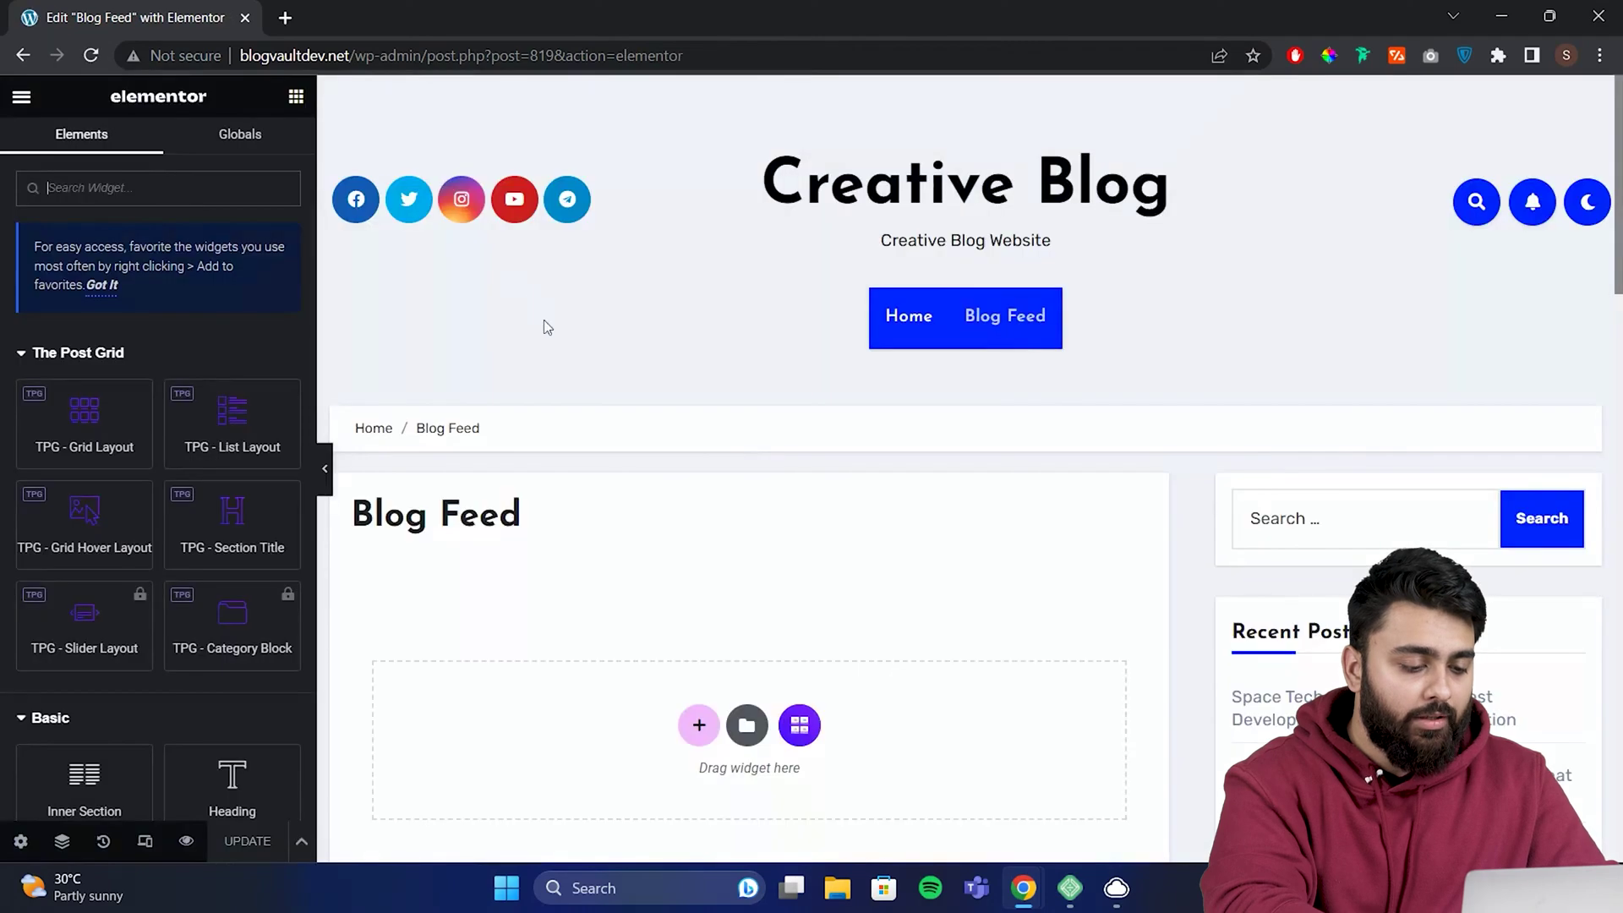
pyautogui.scroll(-3, 545, 334)
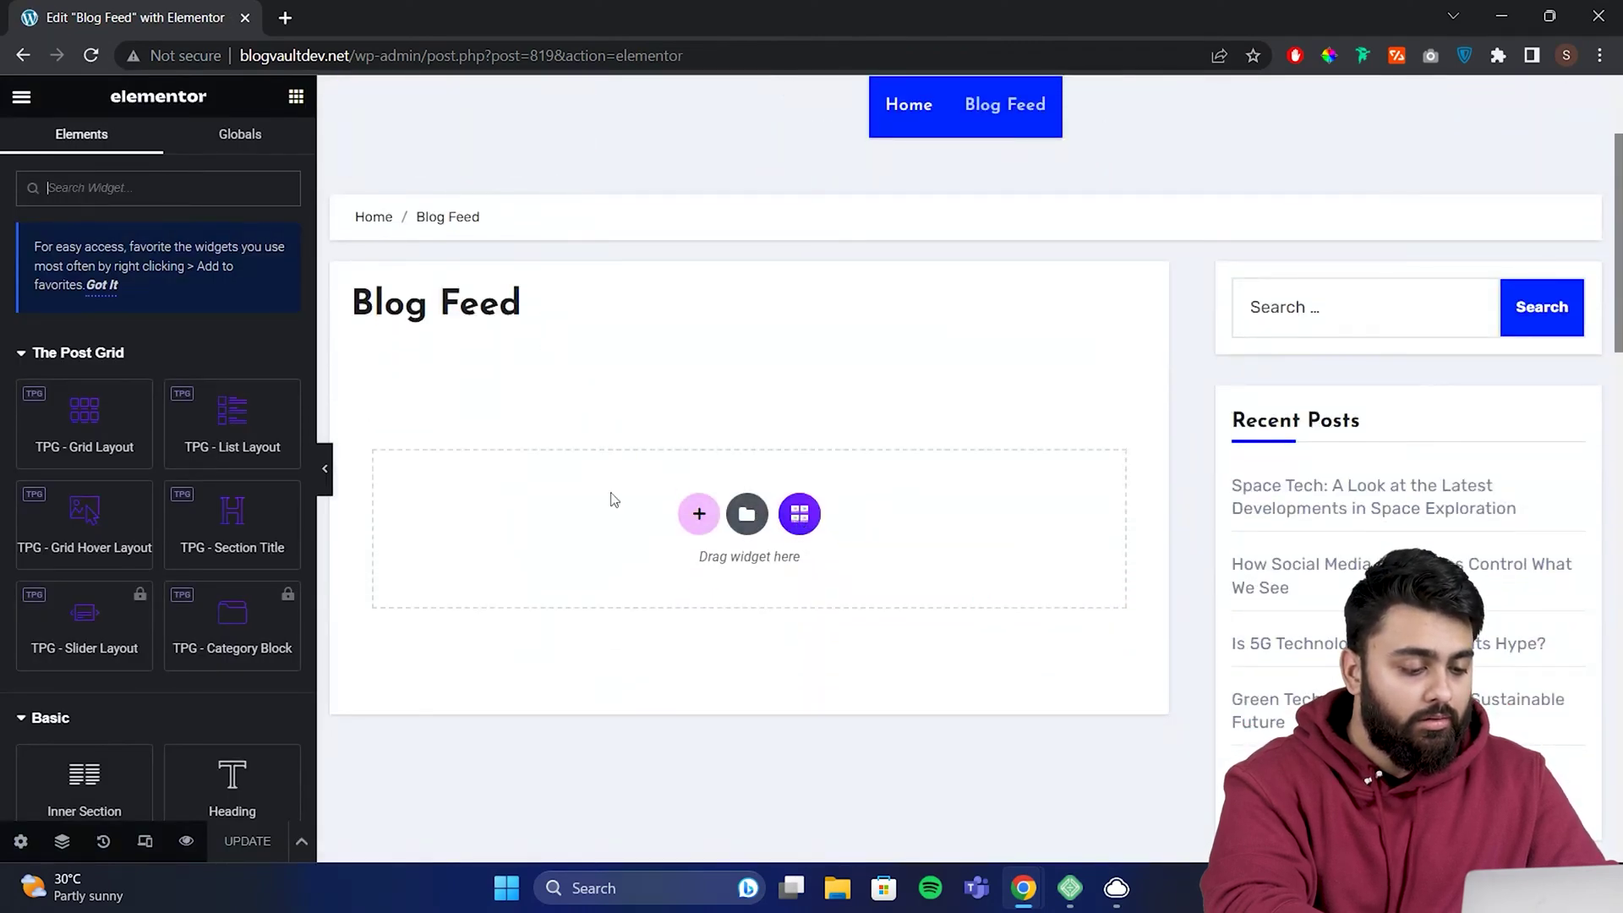
# - Drop a TPG - Grid Layout widget into Blog Feed's empty section and preview the result
pyautogui.moveTo(96, 428); pyautogui.dragTo(649, 495)
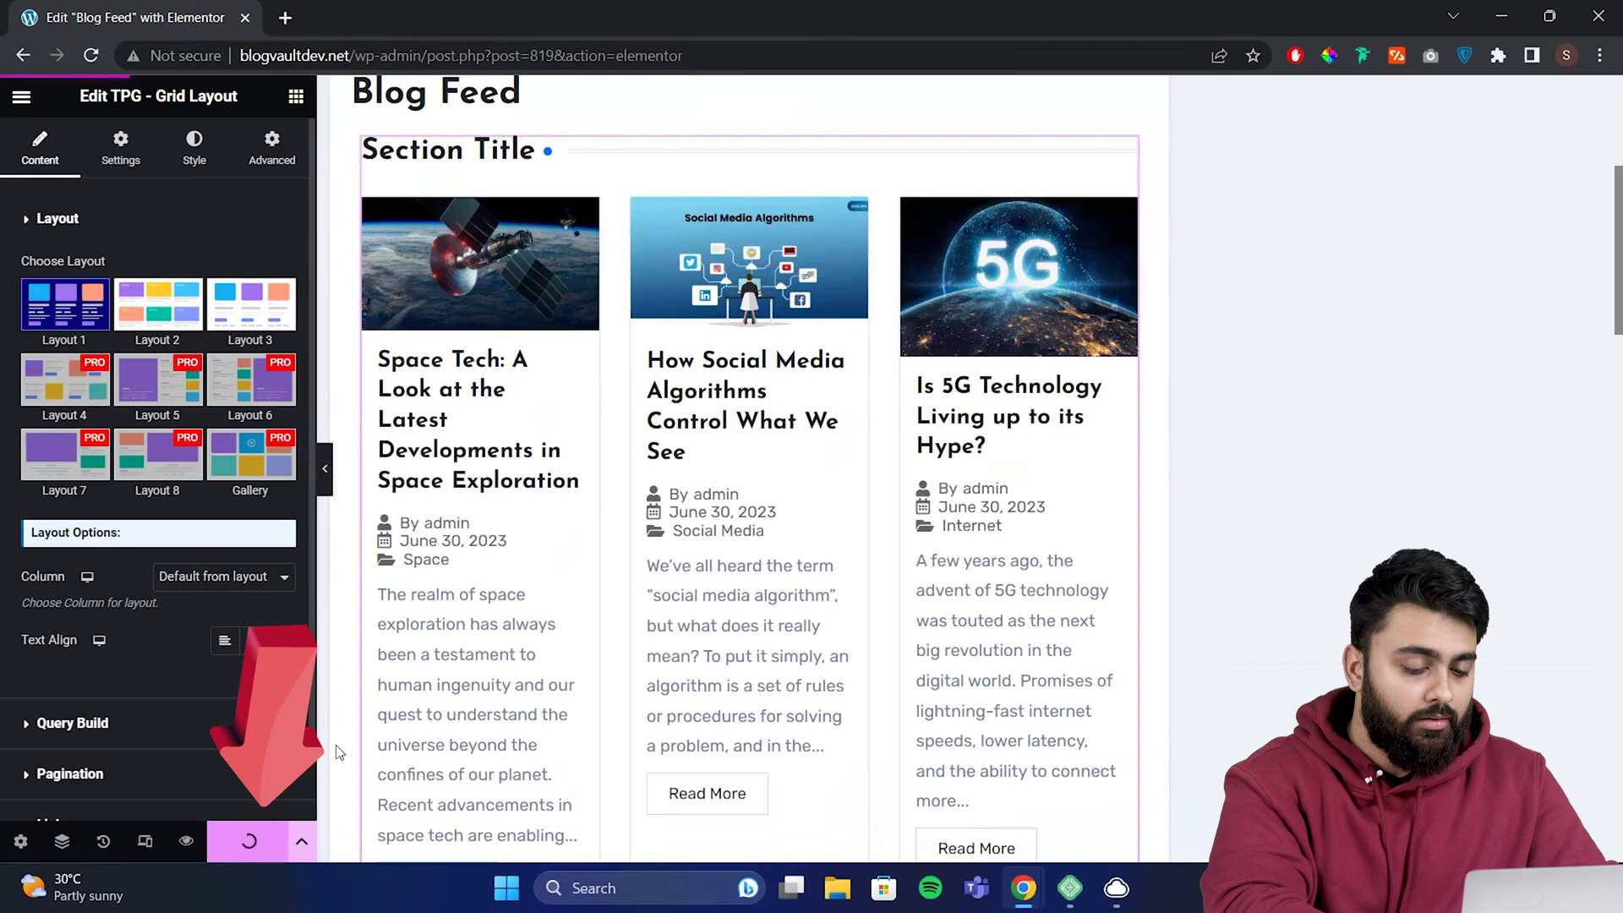
pyautogui.click(325, 470)
pyautogui.scroll(-15, 381, 423)
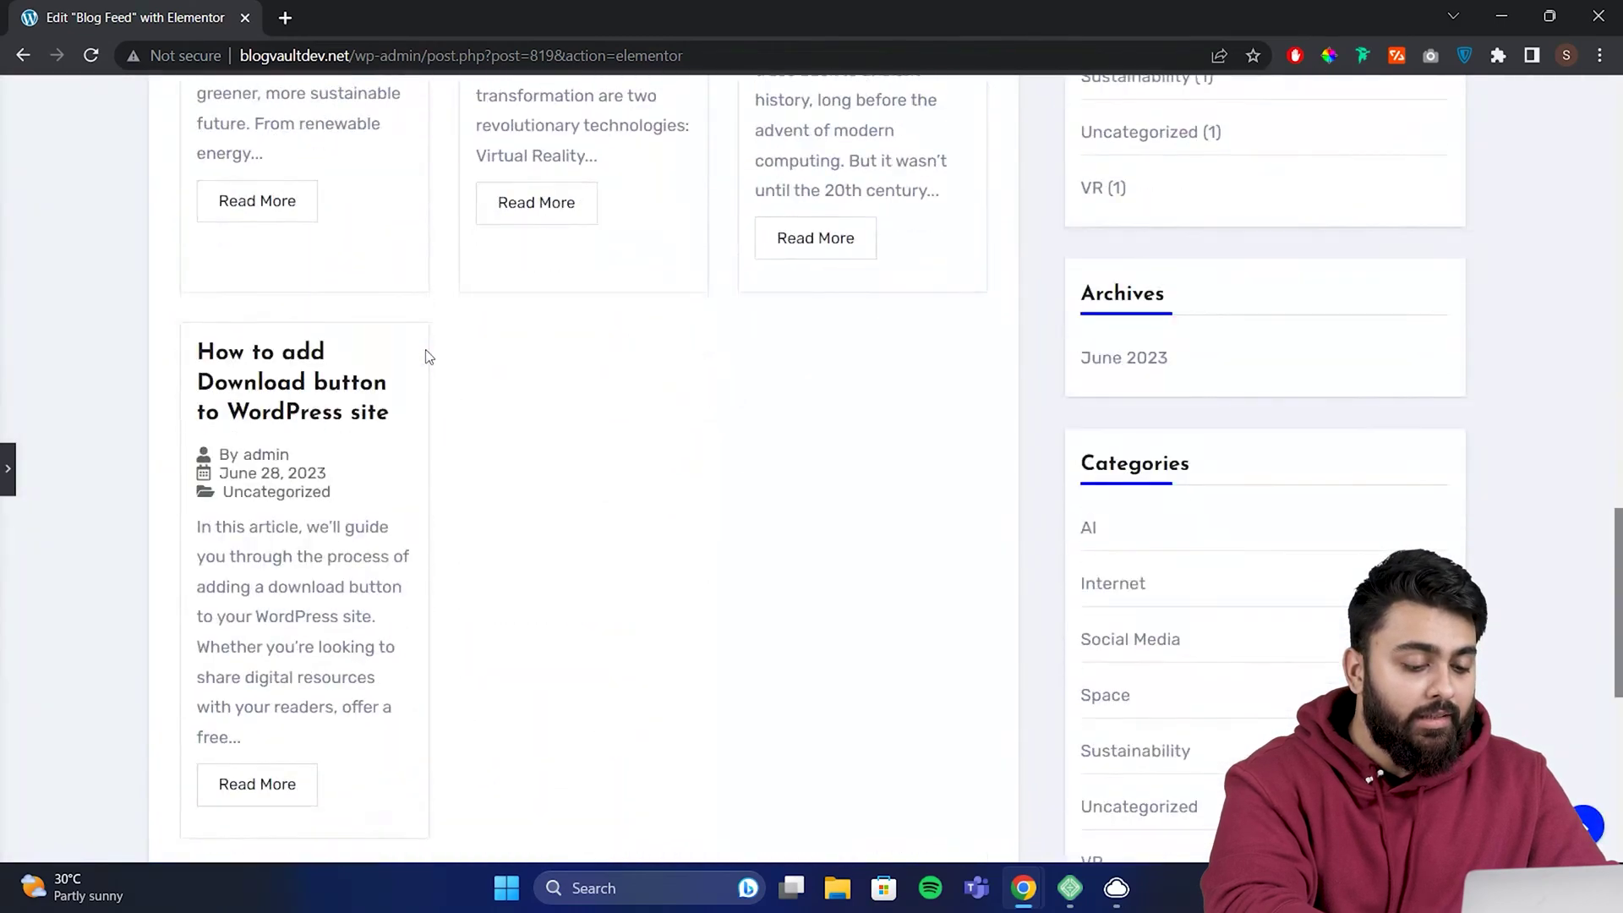
pyautogui.scroll(18, 425, 352)
pyautogui.click(7, 469)
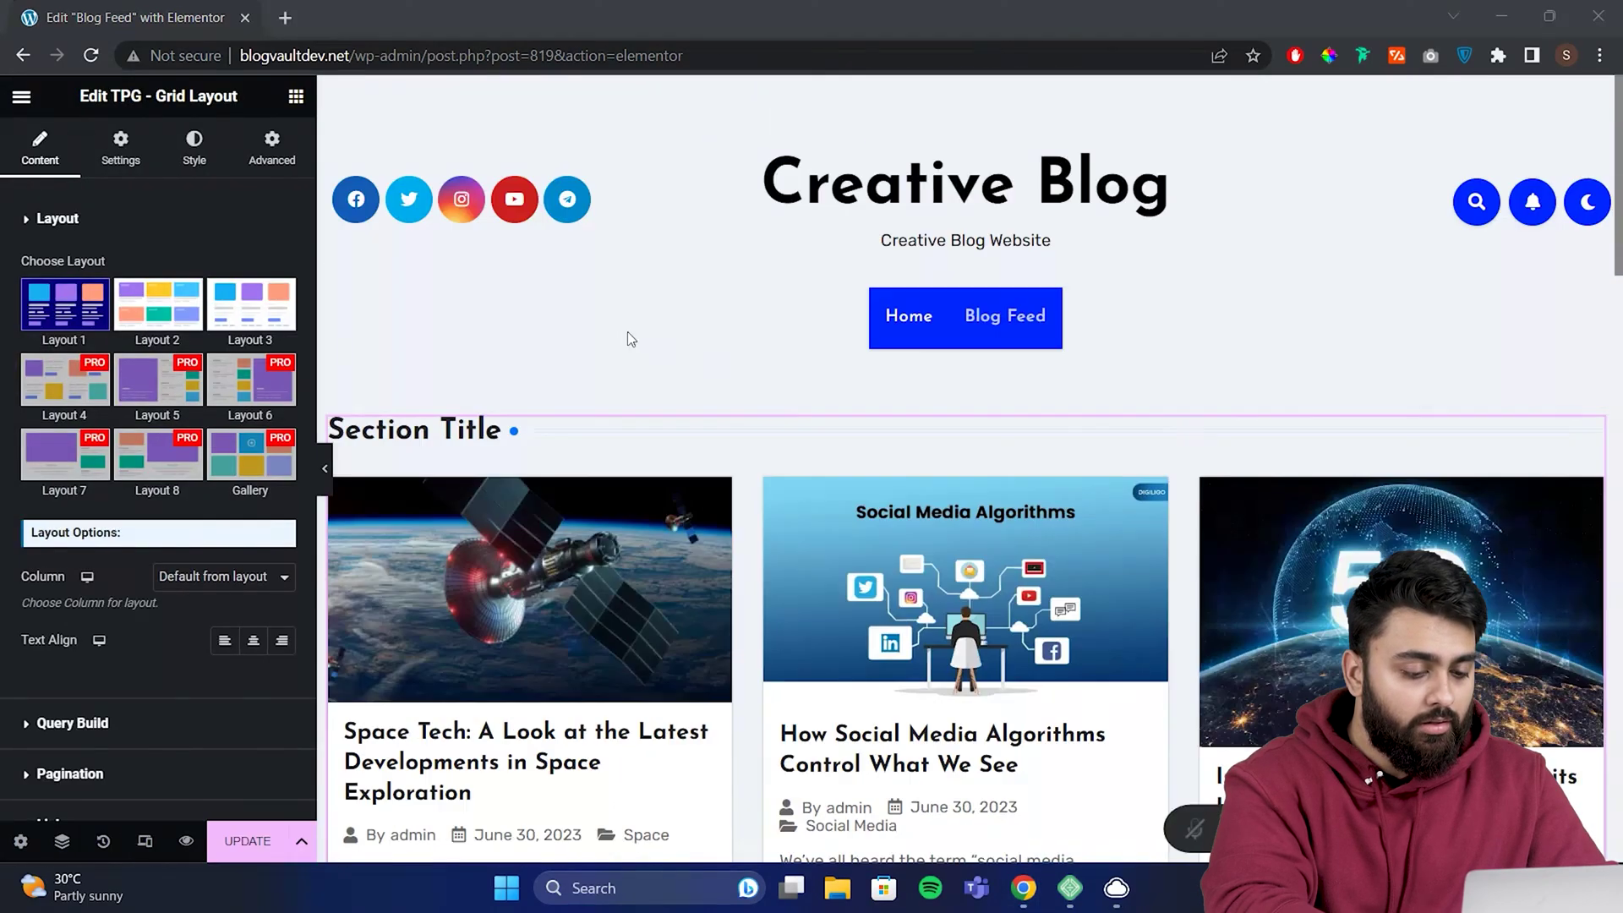
# - Change the grid's section title to 'Recent Blogs'
pyautogui.click(121, 147)
pyautogui.click(75, 269)
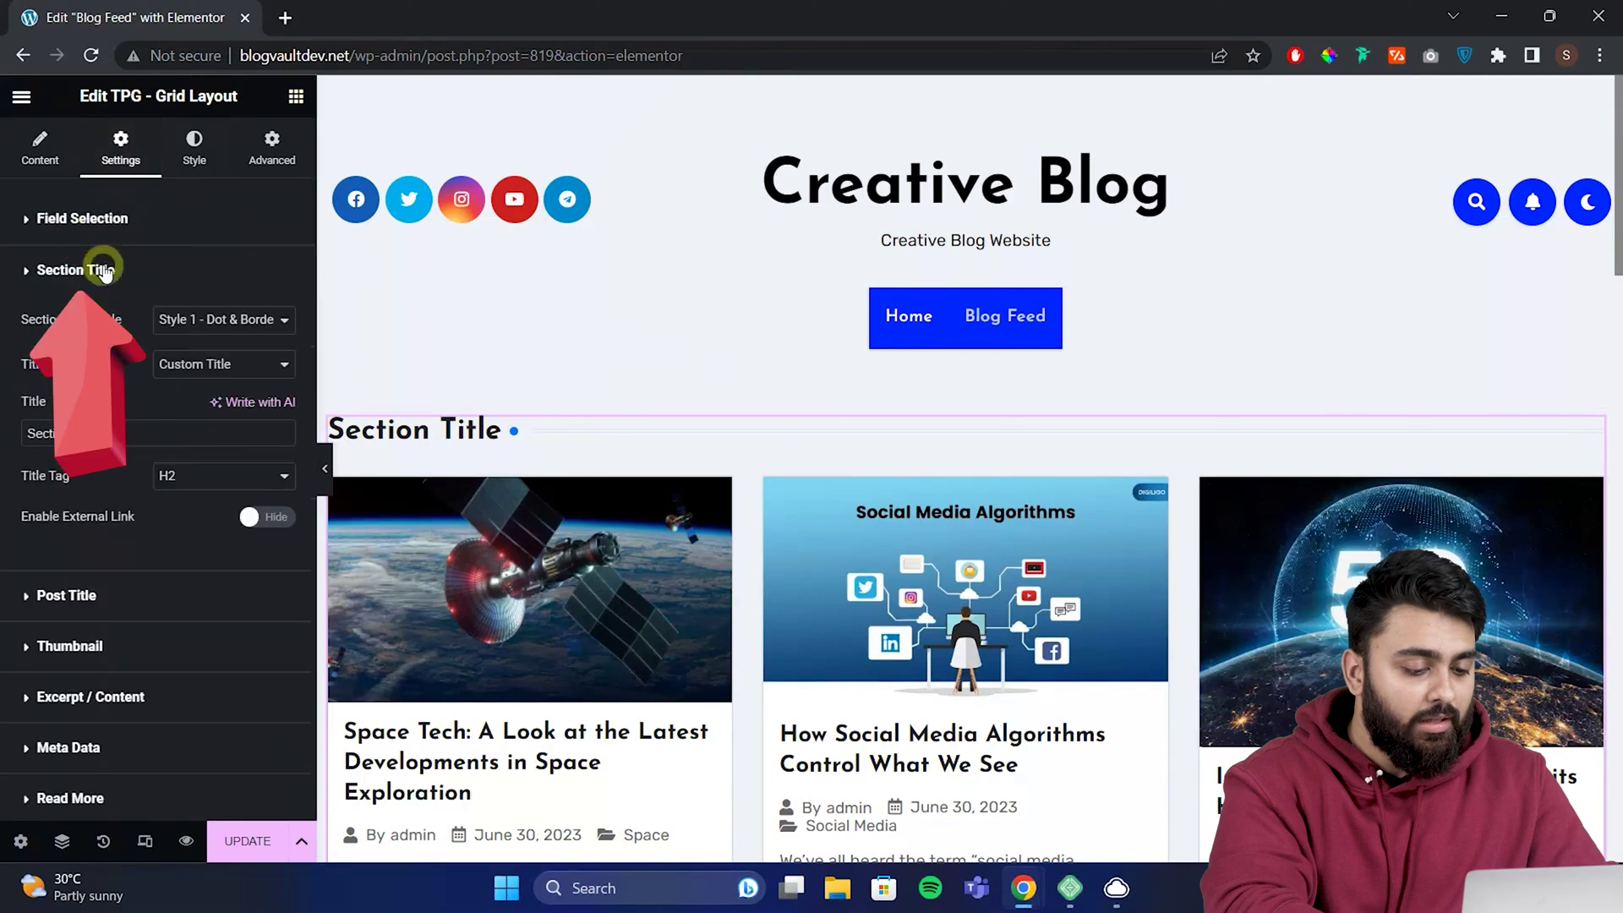
pyautogui.tripleClick(182, 433)
pyautogui.write('Red')
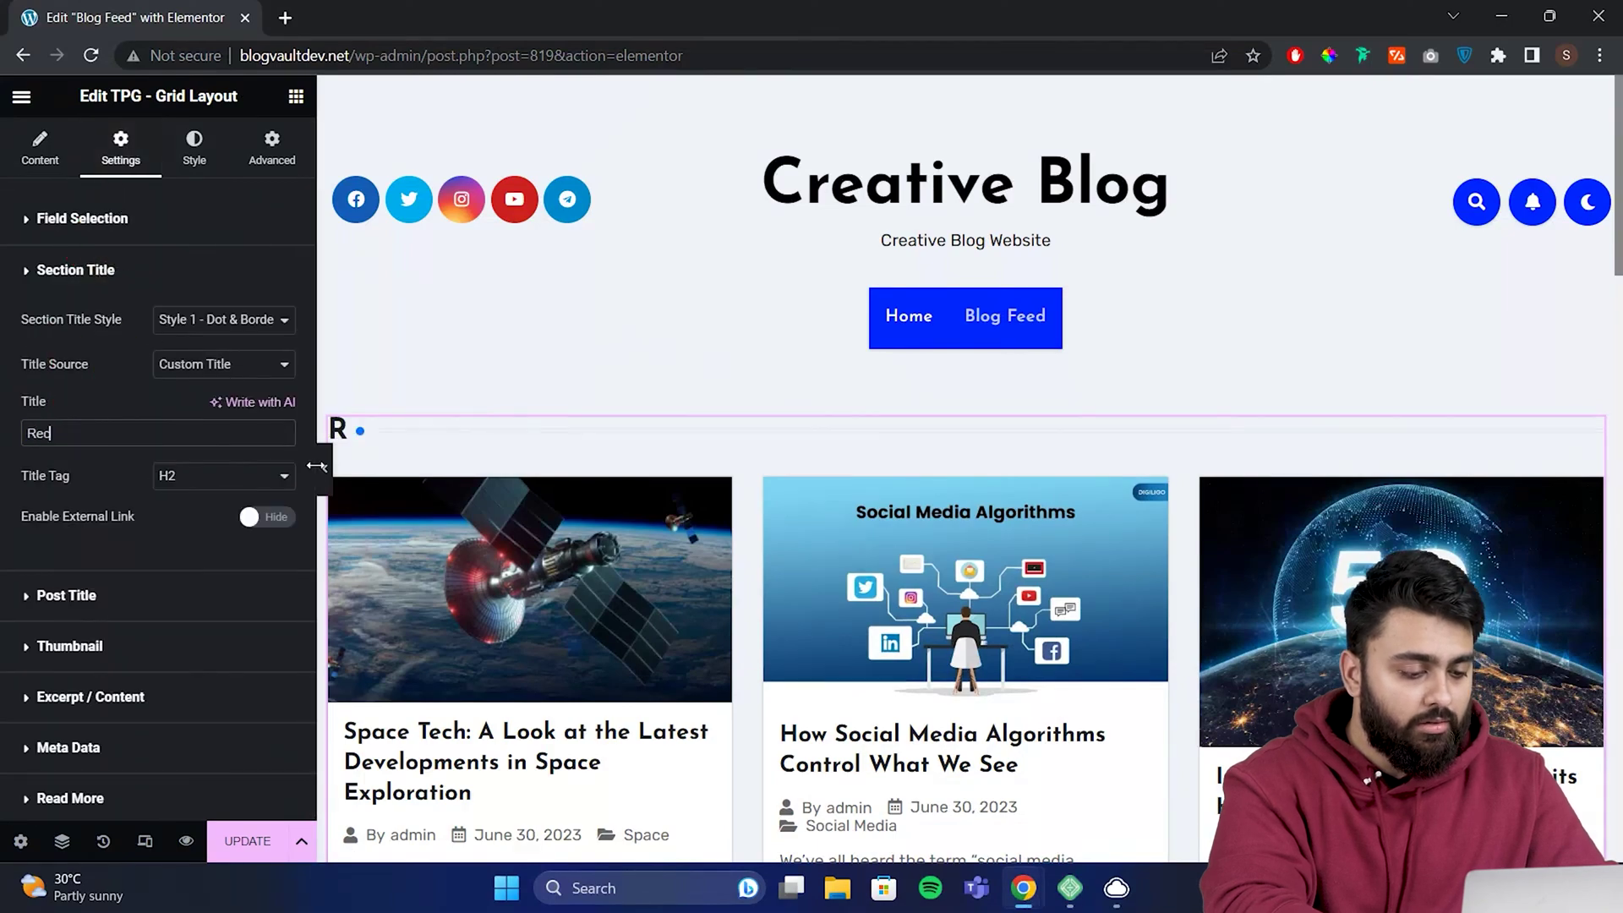
pyautogui.write('ent Posts')
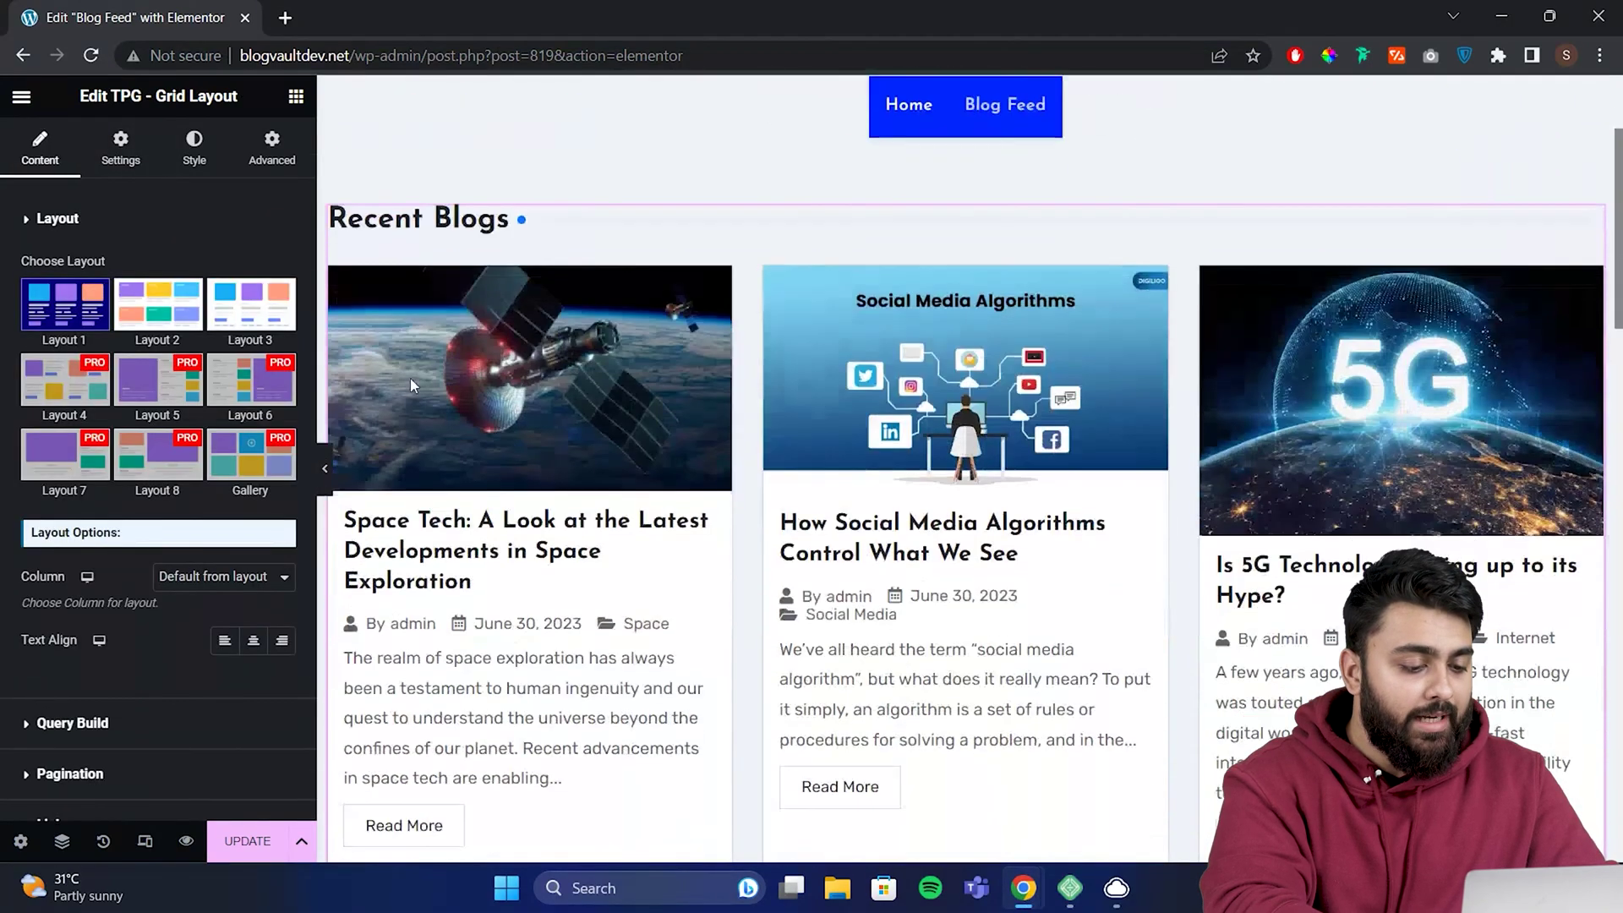
# - Switch the grid to Layout 3 with 4 columns
pyautogui.scroll(-1, 411, 386)
pyautogui.click(168, 317)
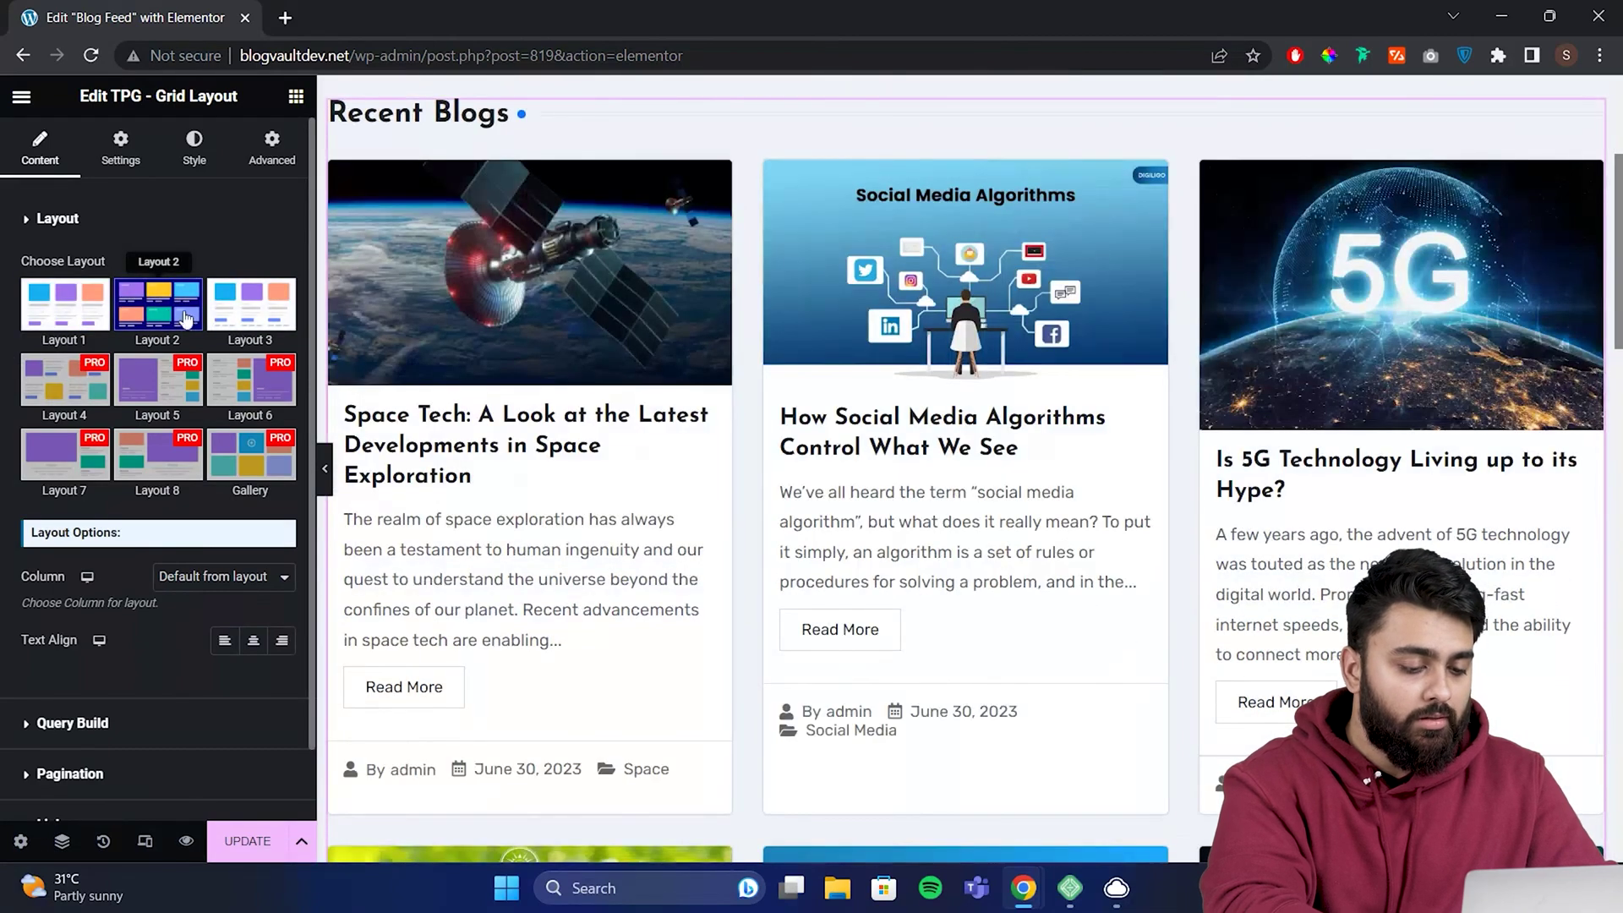
pyautogui.click(245, 320)
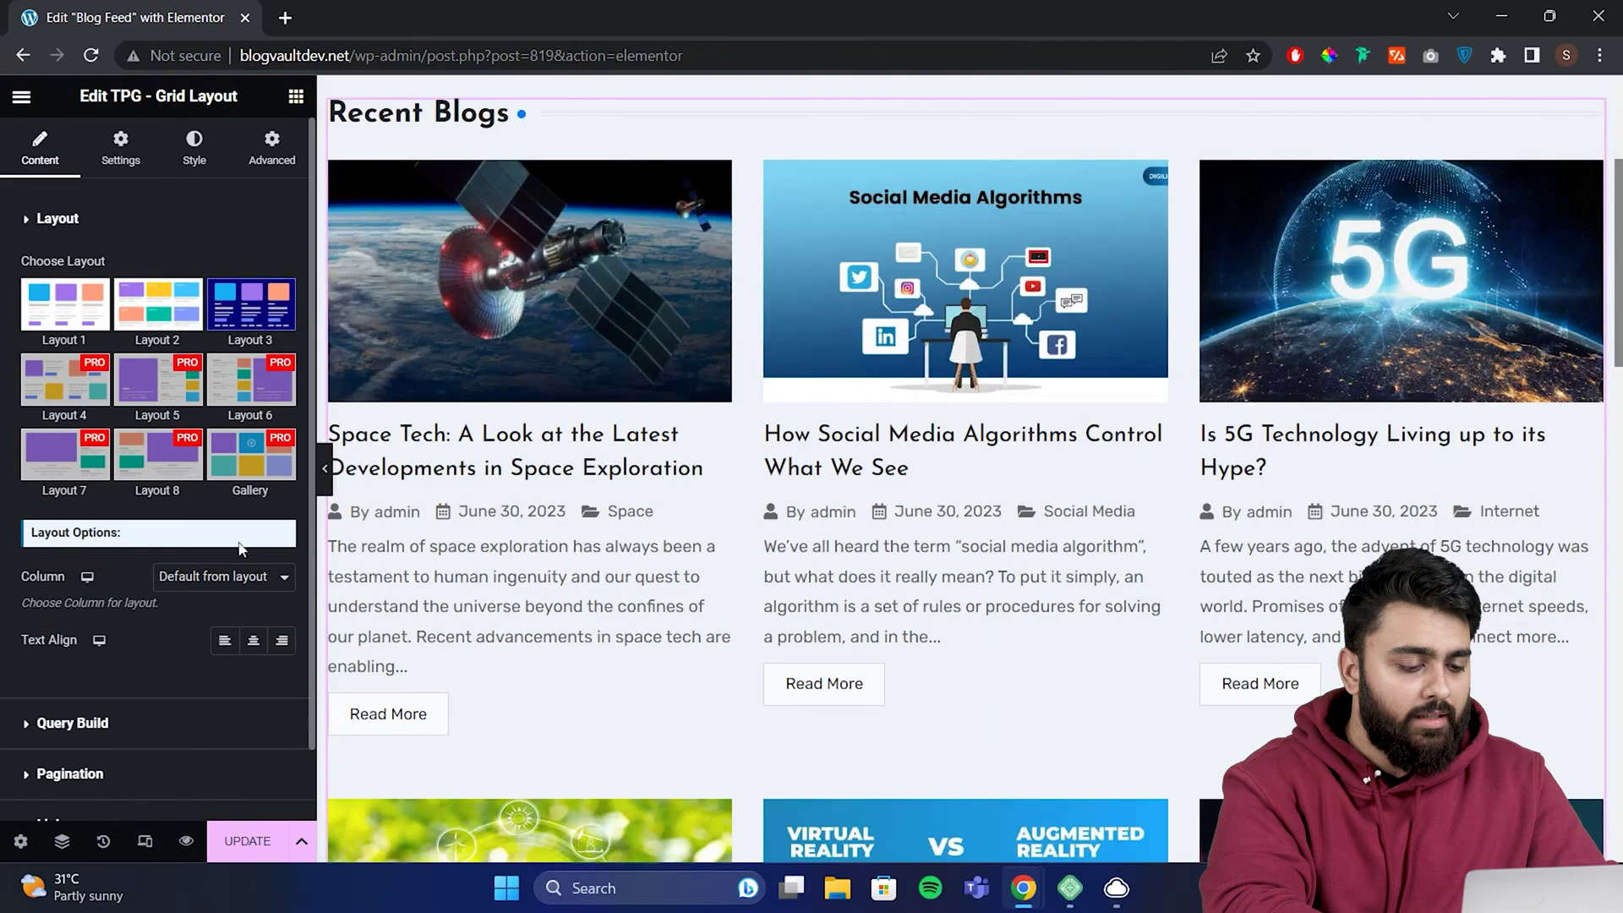
pyautogui.click(224, 576)
pyautogui.click(186, 687)
pyautogui.scroll(-4, 475, 550)
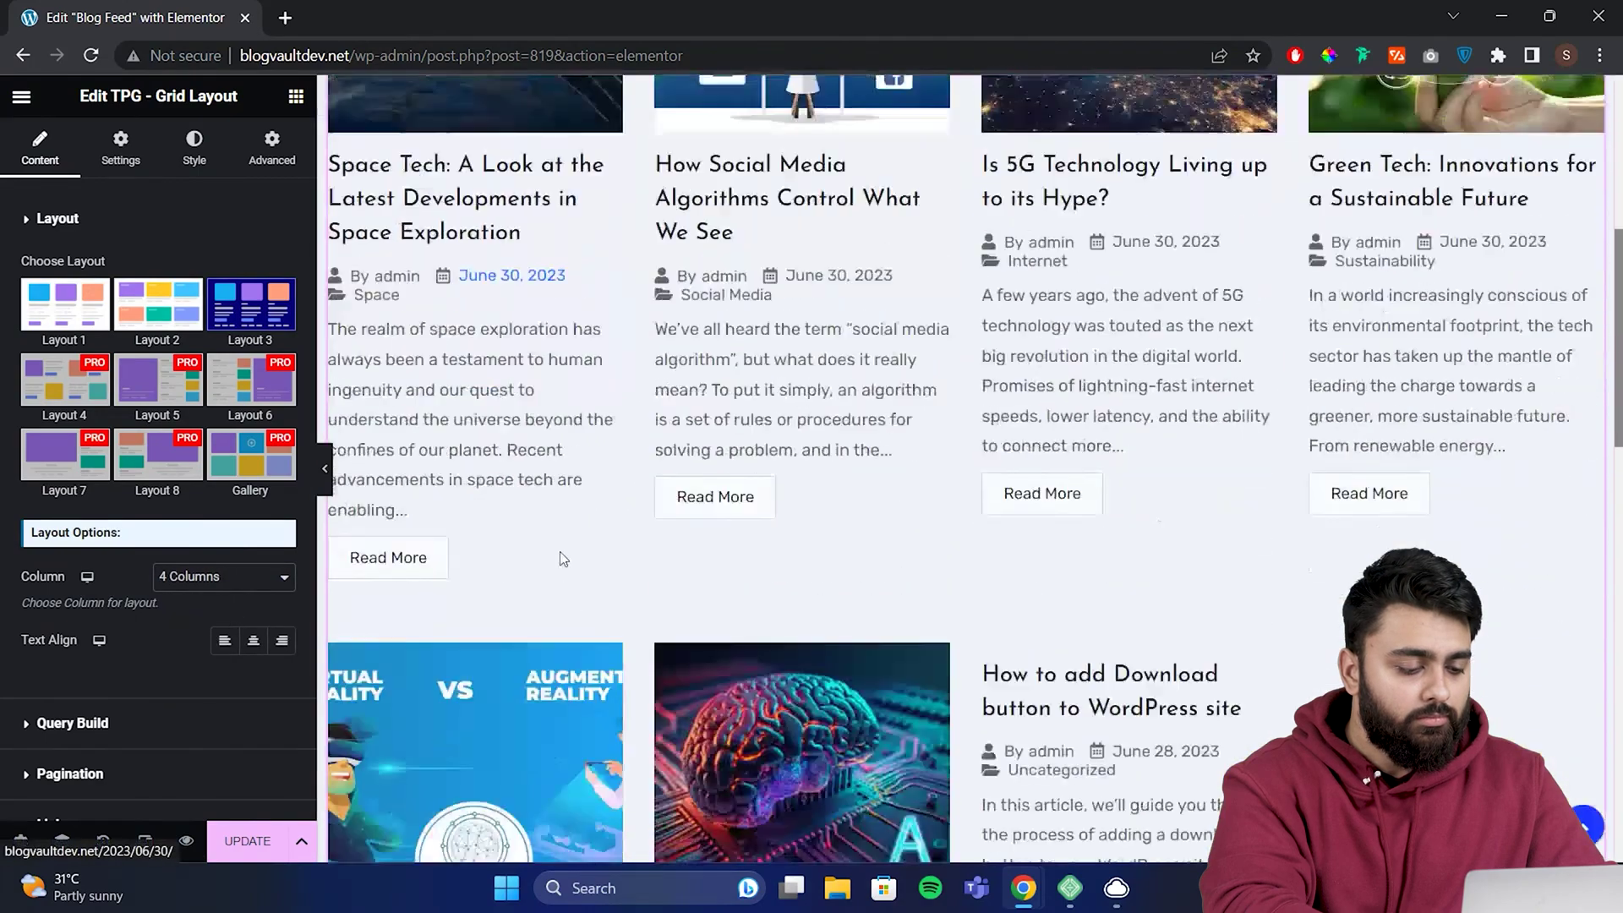
pyautogui.scroll(8, 562, 558)
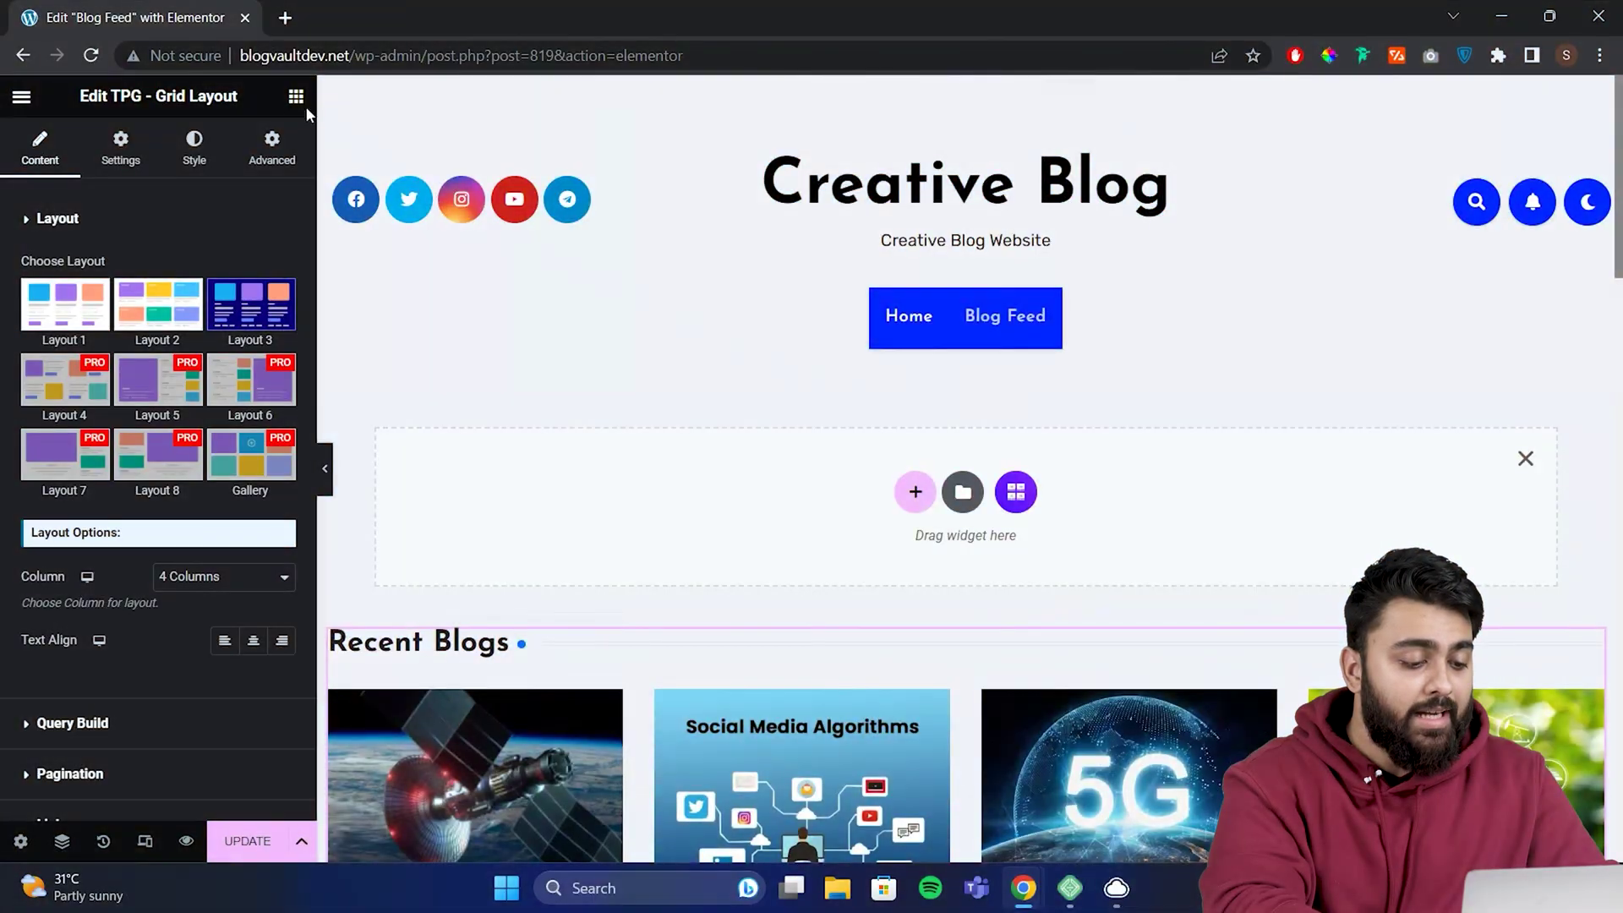
# - Add a second post grid in a new section above, set to a single column
pyautogui.click(295, 96)
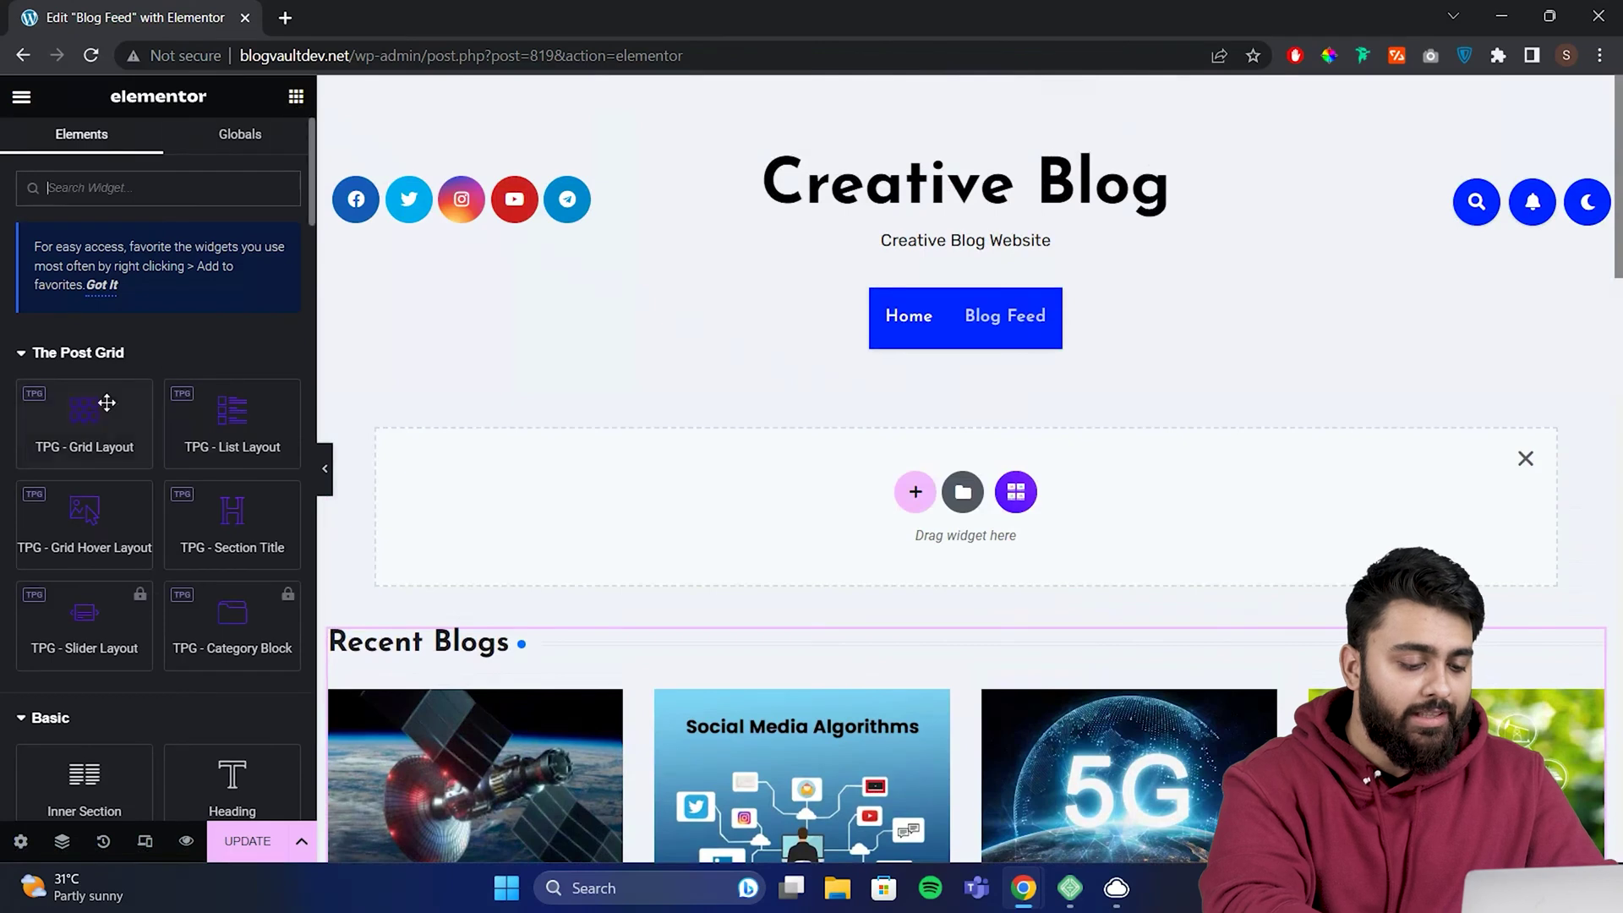
pyautogui.moveTo(91, 415); pyautogui.dragTo(668, 445)
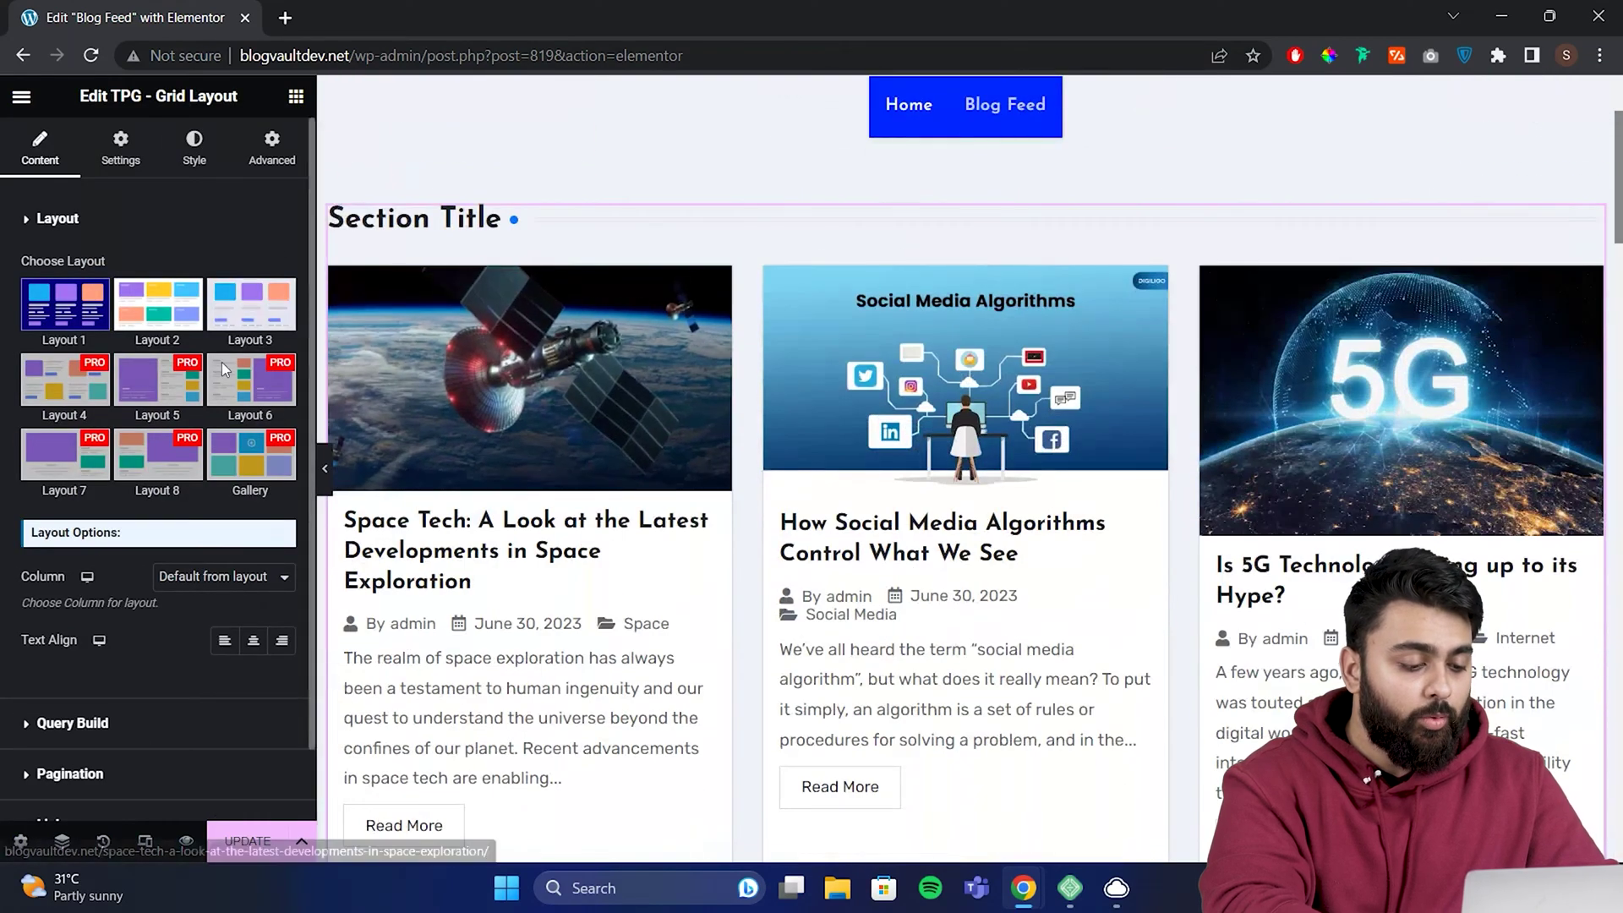
pyautogui.click(239, 578)
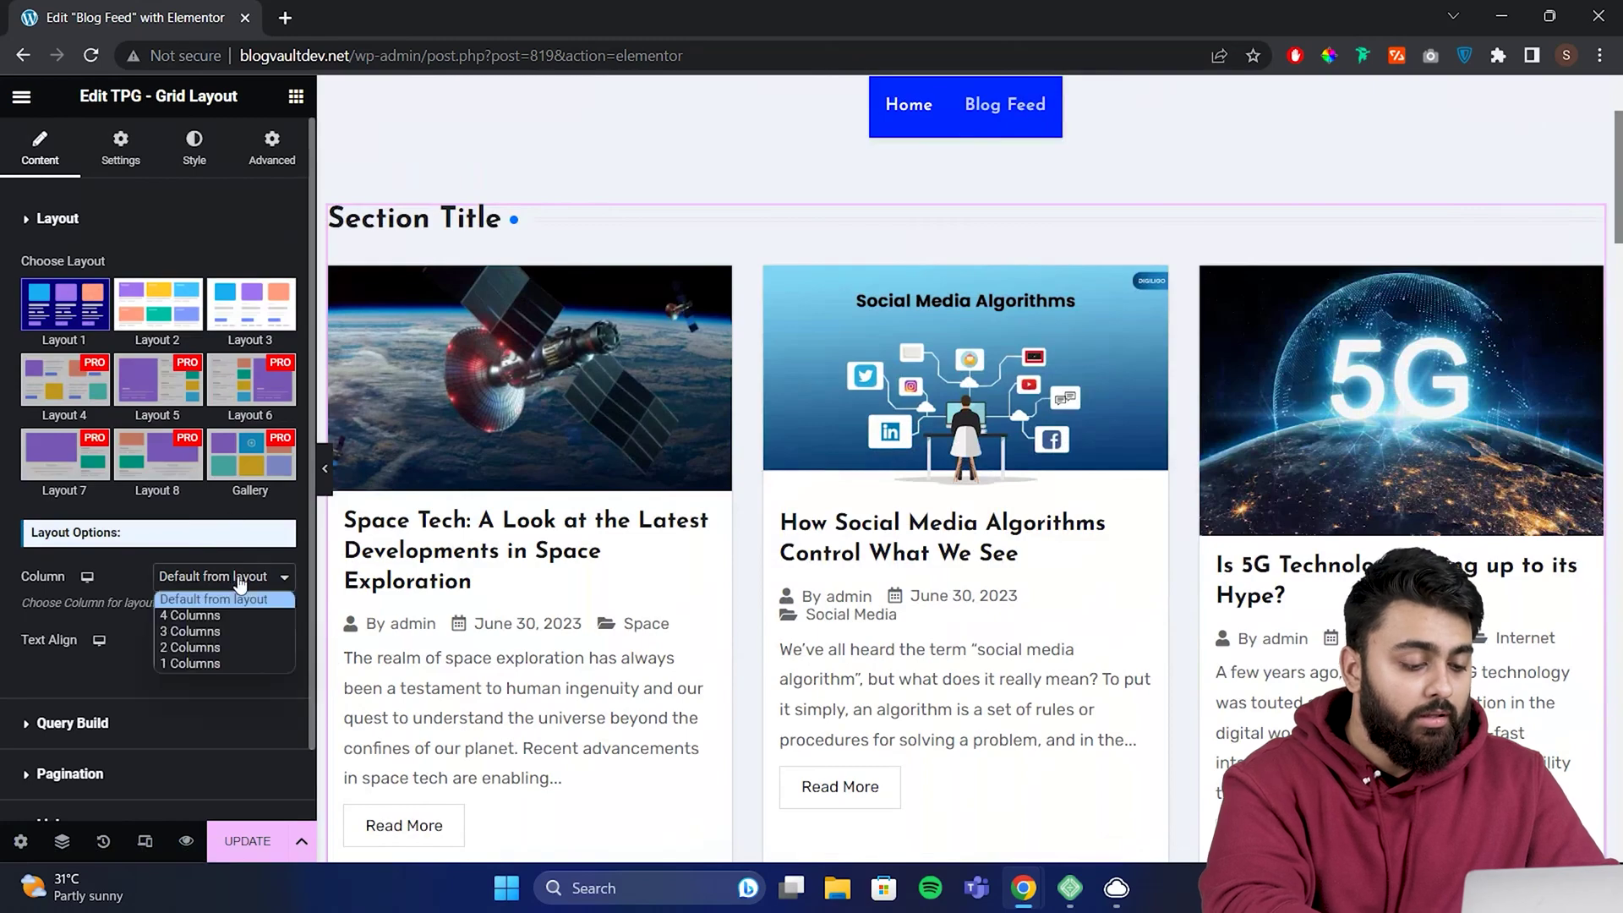
pyautogui.click(238, 663)
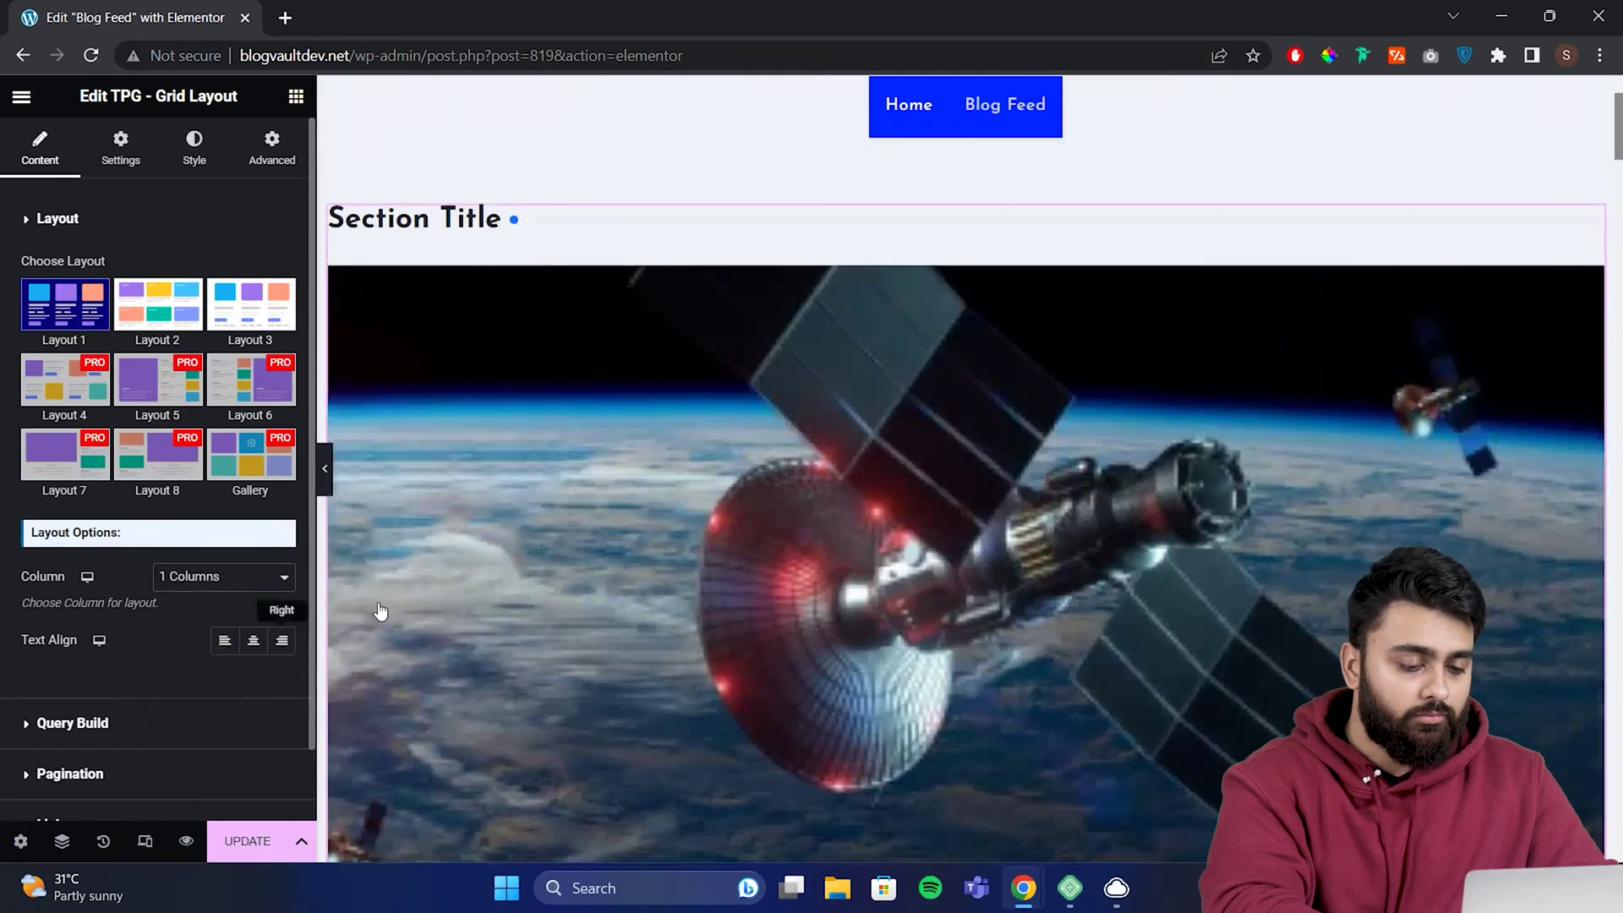
pyautogui.scroll(1, 380, 610)
# - Limit the new grid's query to 1 post
pyautogui.click(115, 721)
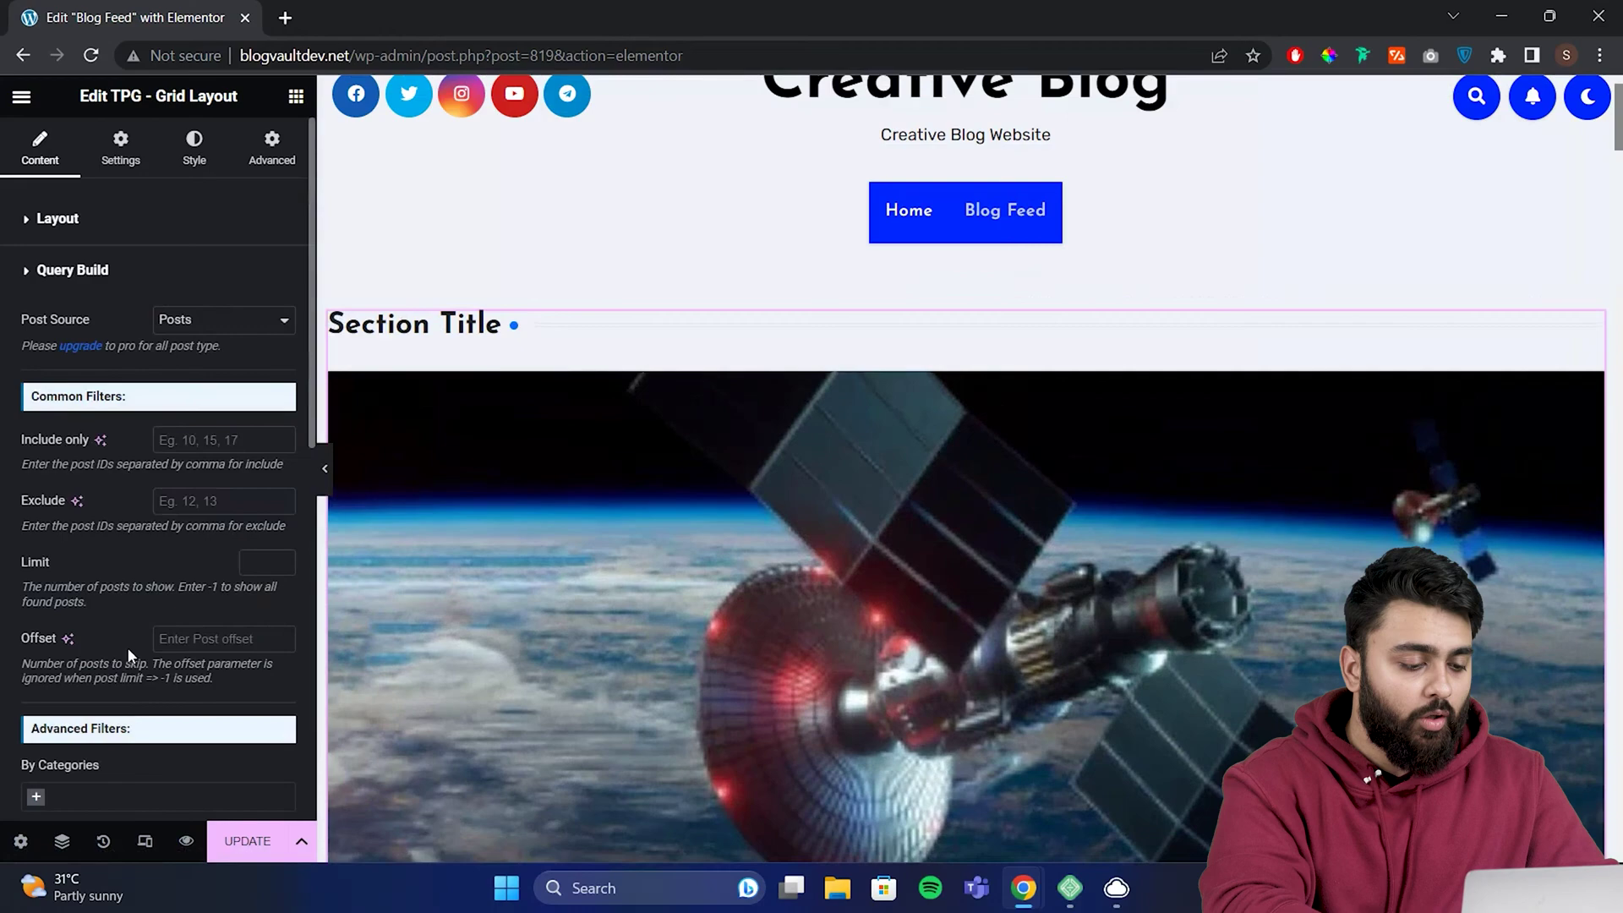
pyautogui.click(248, 568)
pyautogui.write('1')
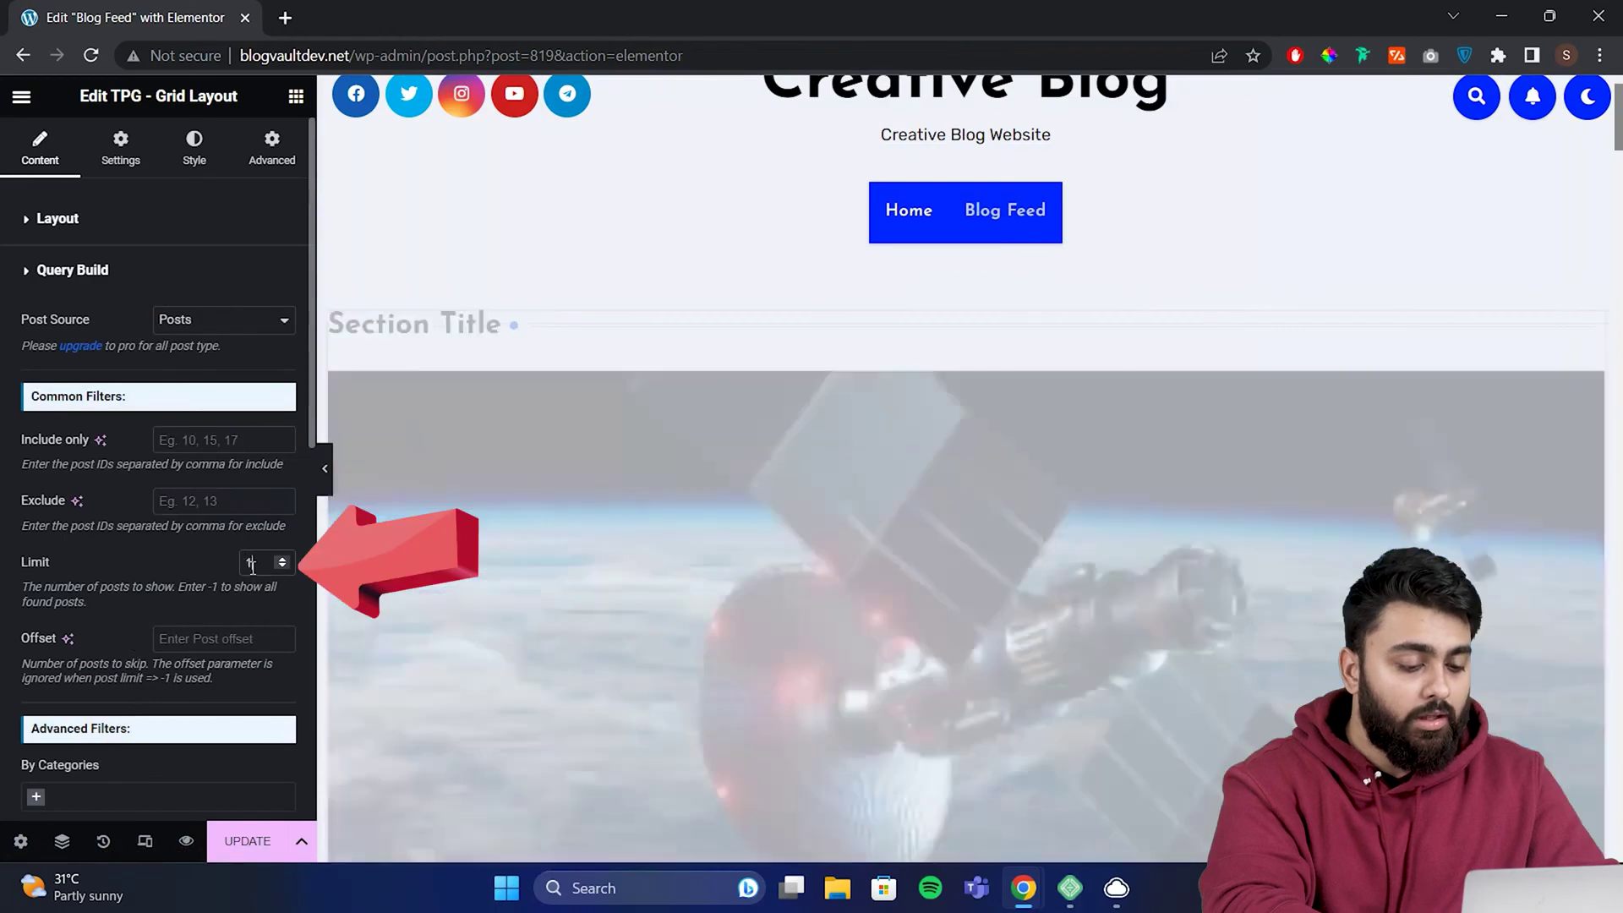
pyautogui.scroll(-1, 460, 467)
pyautogui.scroll(-8, 461, 467)
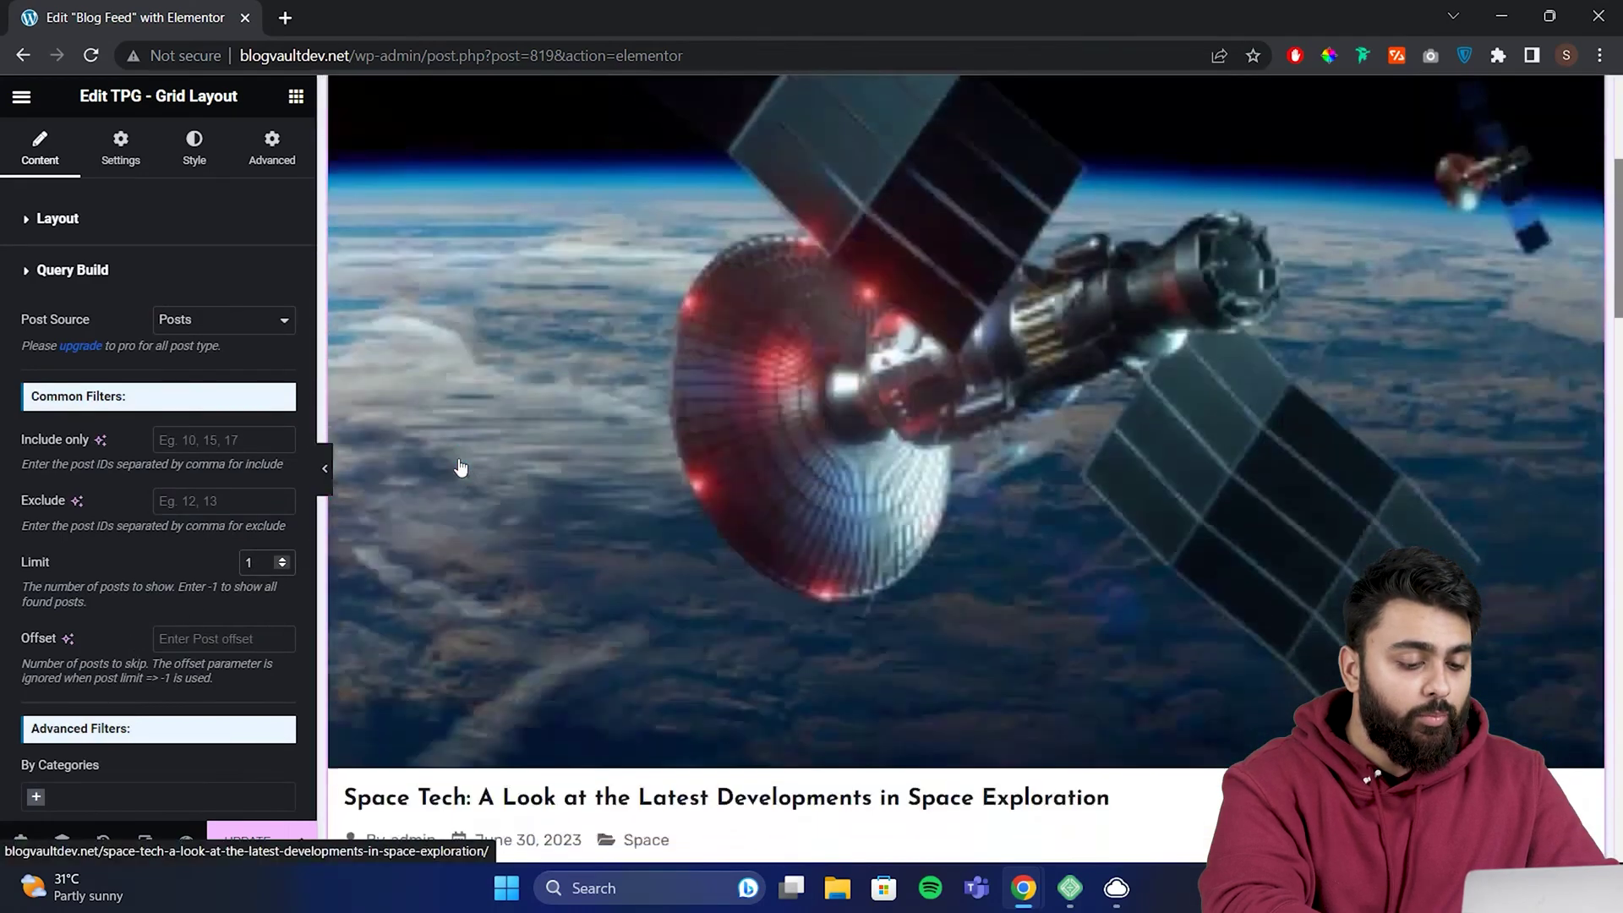
pyautogui.scroll(5, 461, 468)
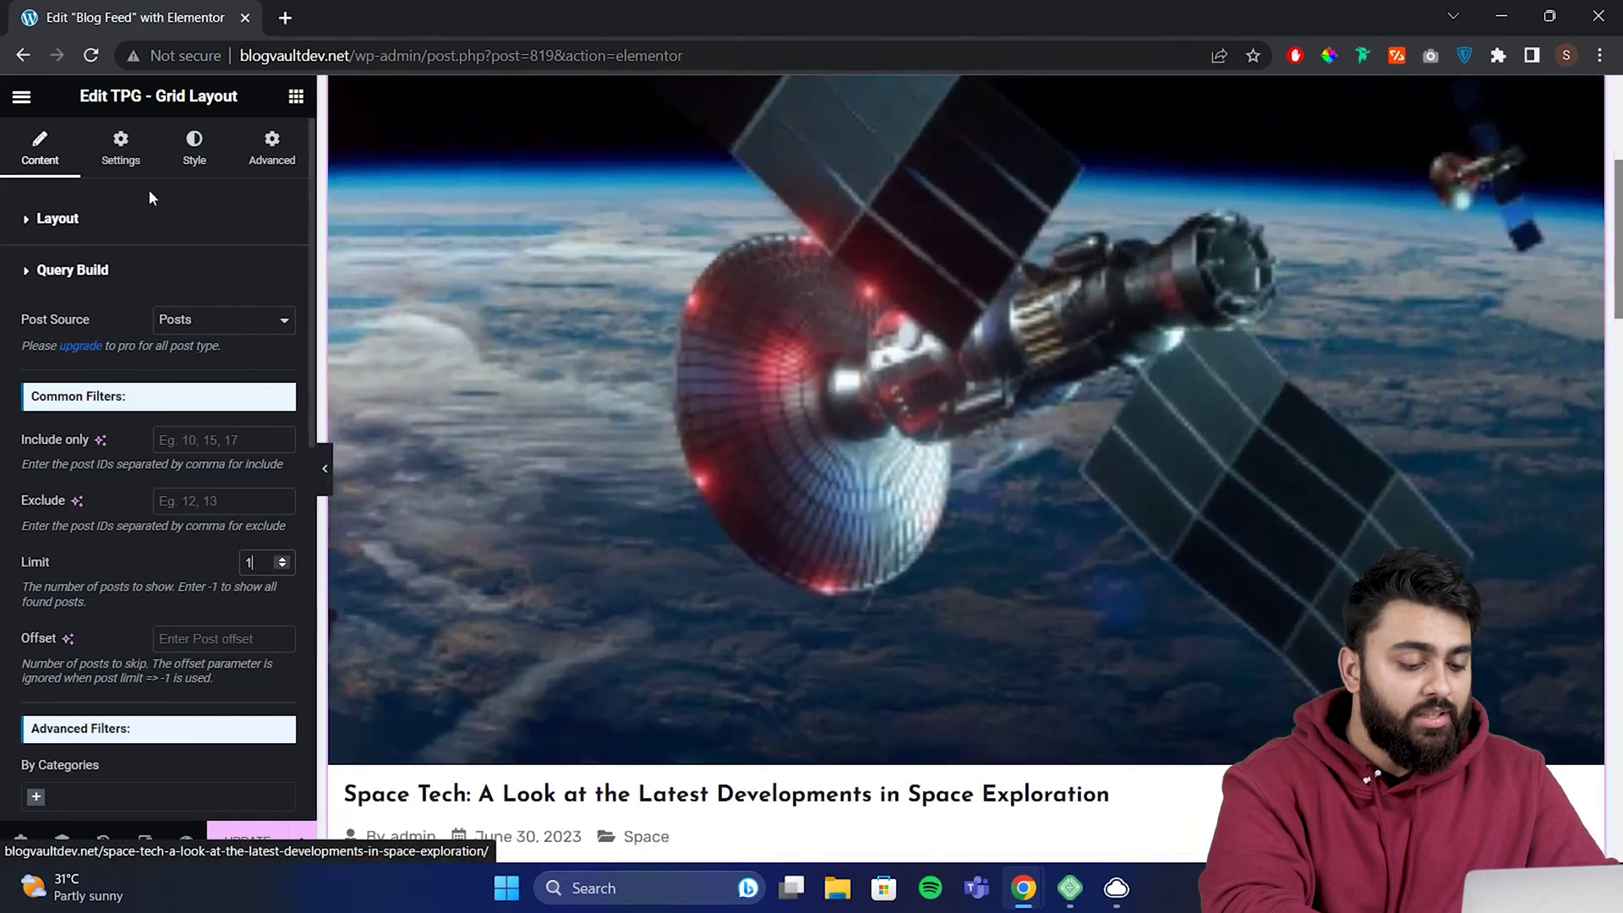
# - Title the new grid's section 'Featured Post'
pyautogui.click(120, 151)
pyautogui.click(199, 435)
pyautogui.write('Featured Post')
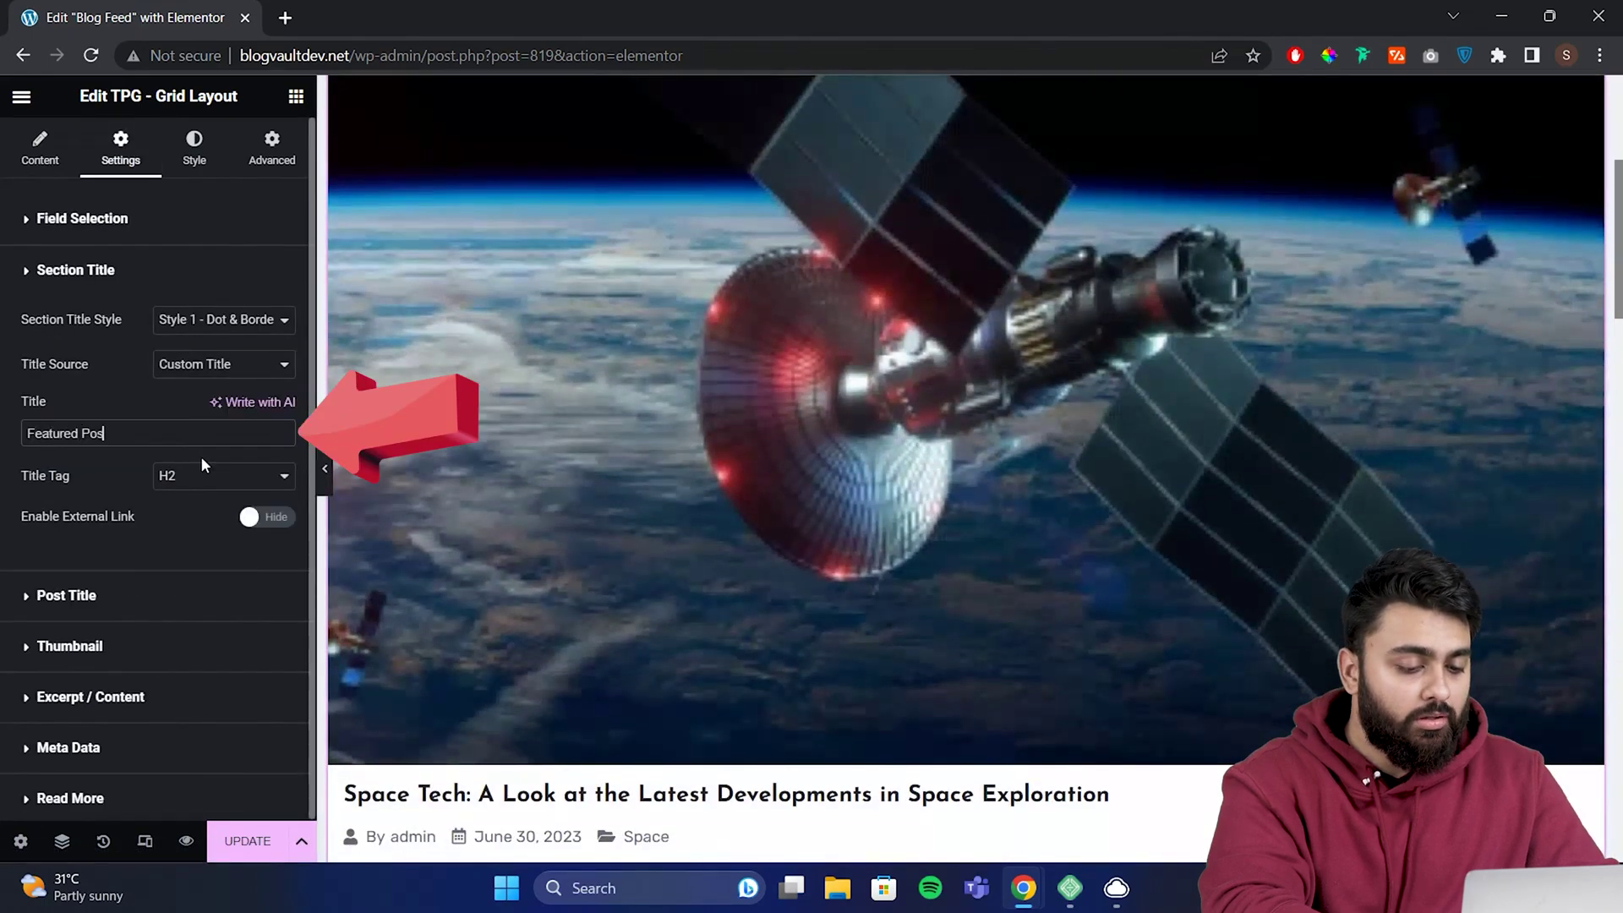
pyautogui.scroll(-6, 464, 438)
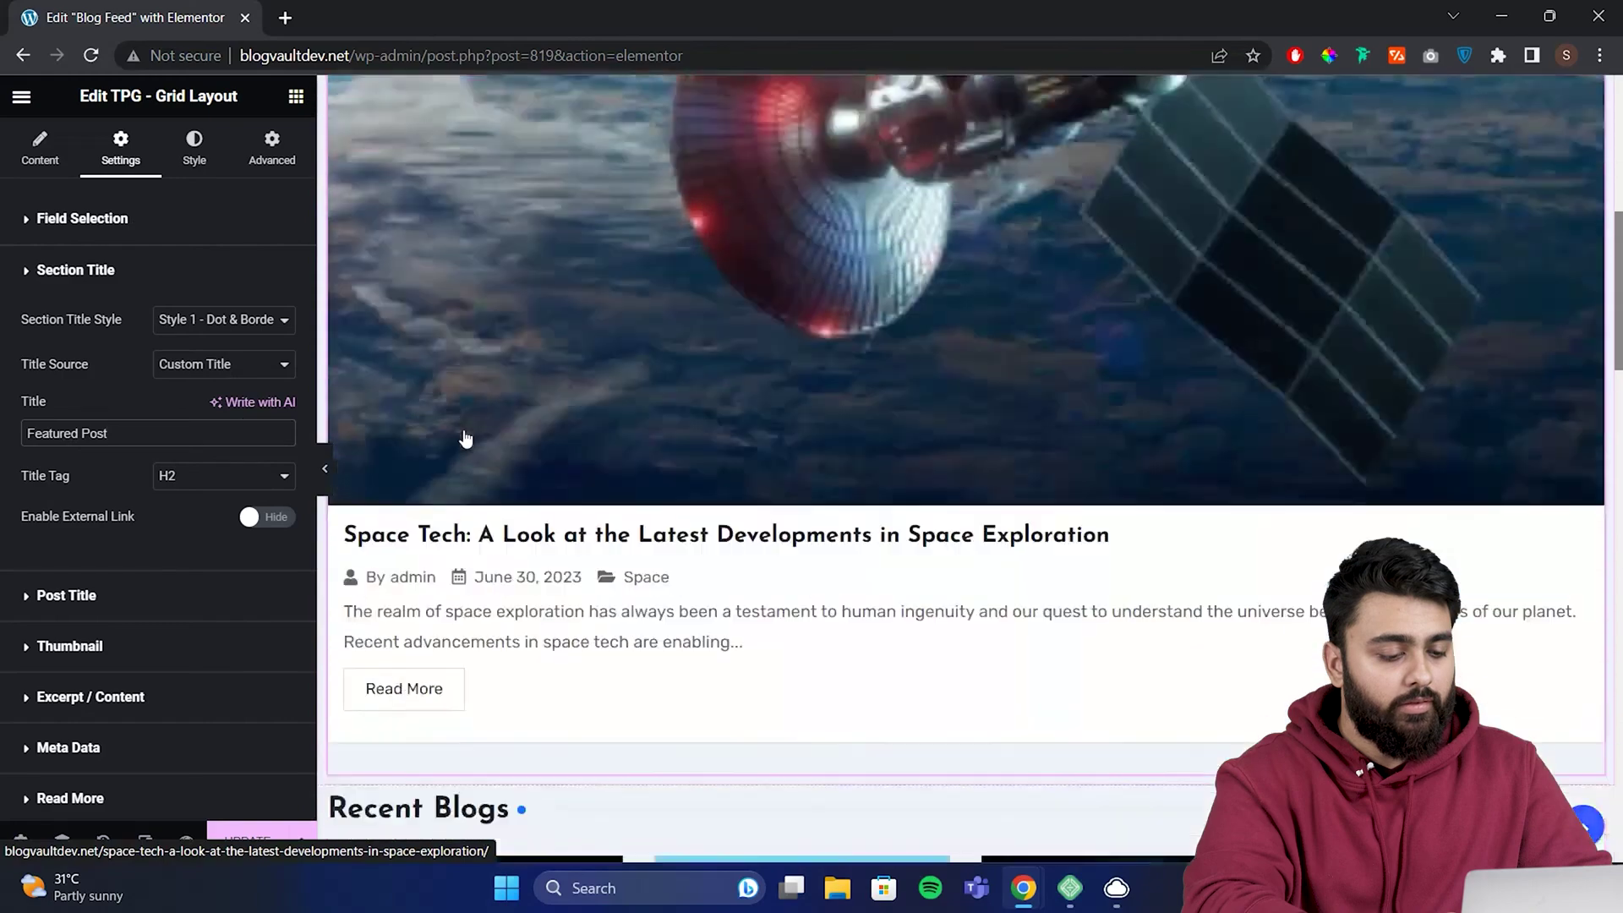
pyautogui.click(541, 666)
# - Rename the lower grid's section title from 'Recent Blogs' to 'Previous Blogs'
pyautogui.click(120, 150)
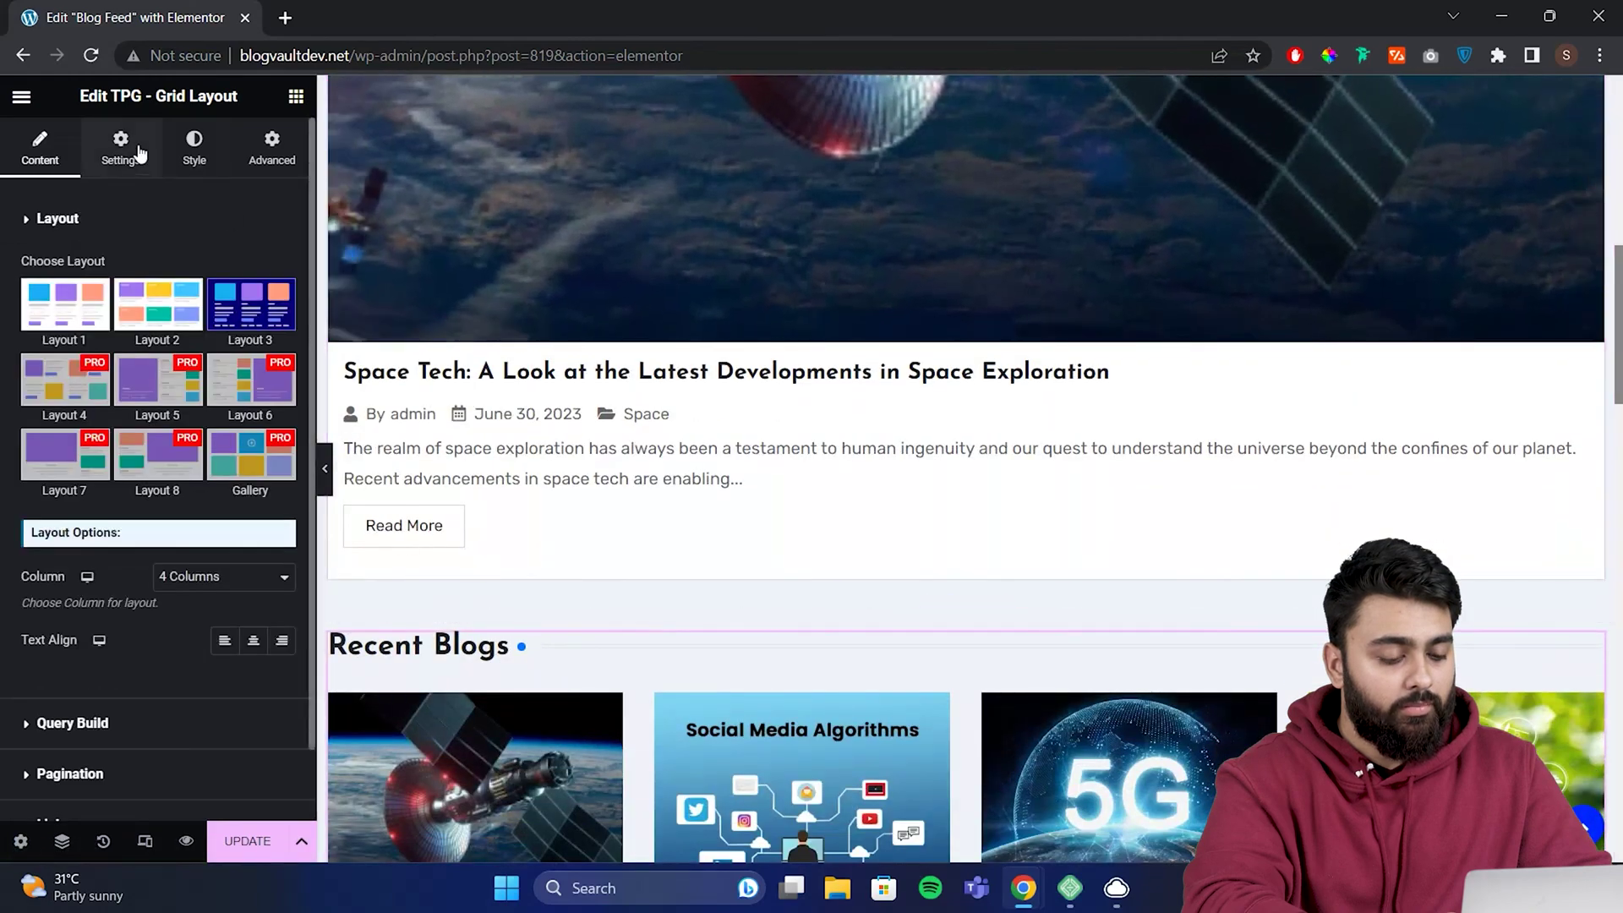
pyautogui.tripleClick(157, 433)
pyautogui.write('Previous Blogs')
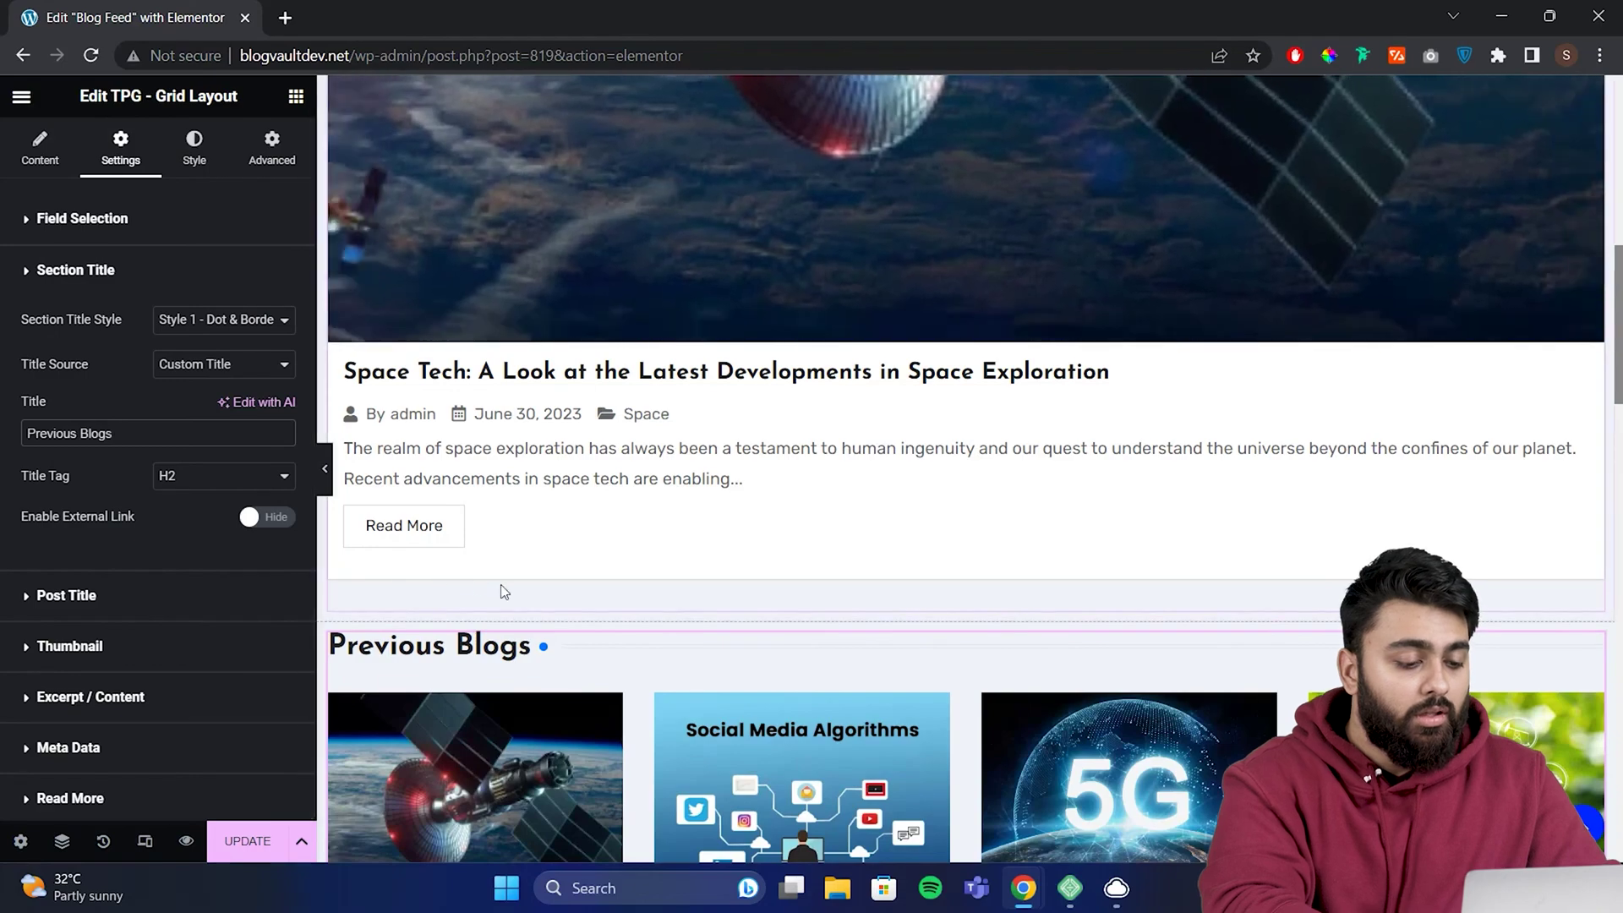
pyautogui.scroll(-3, 501, 583)
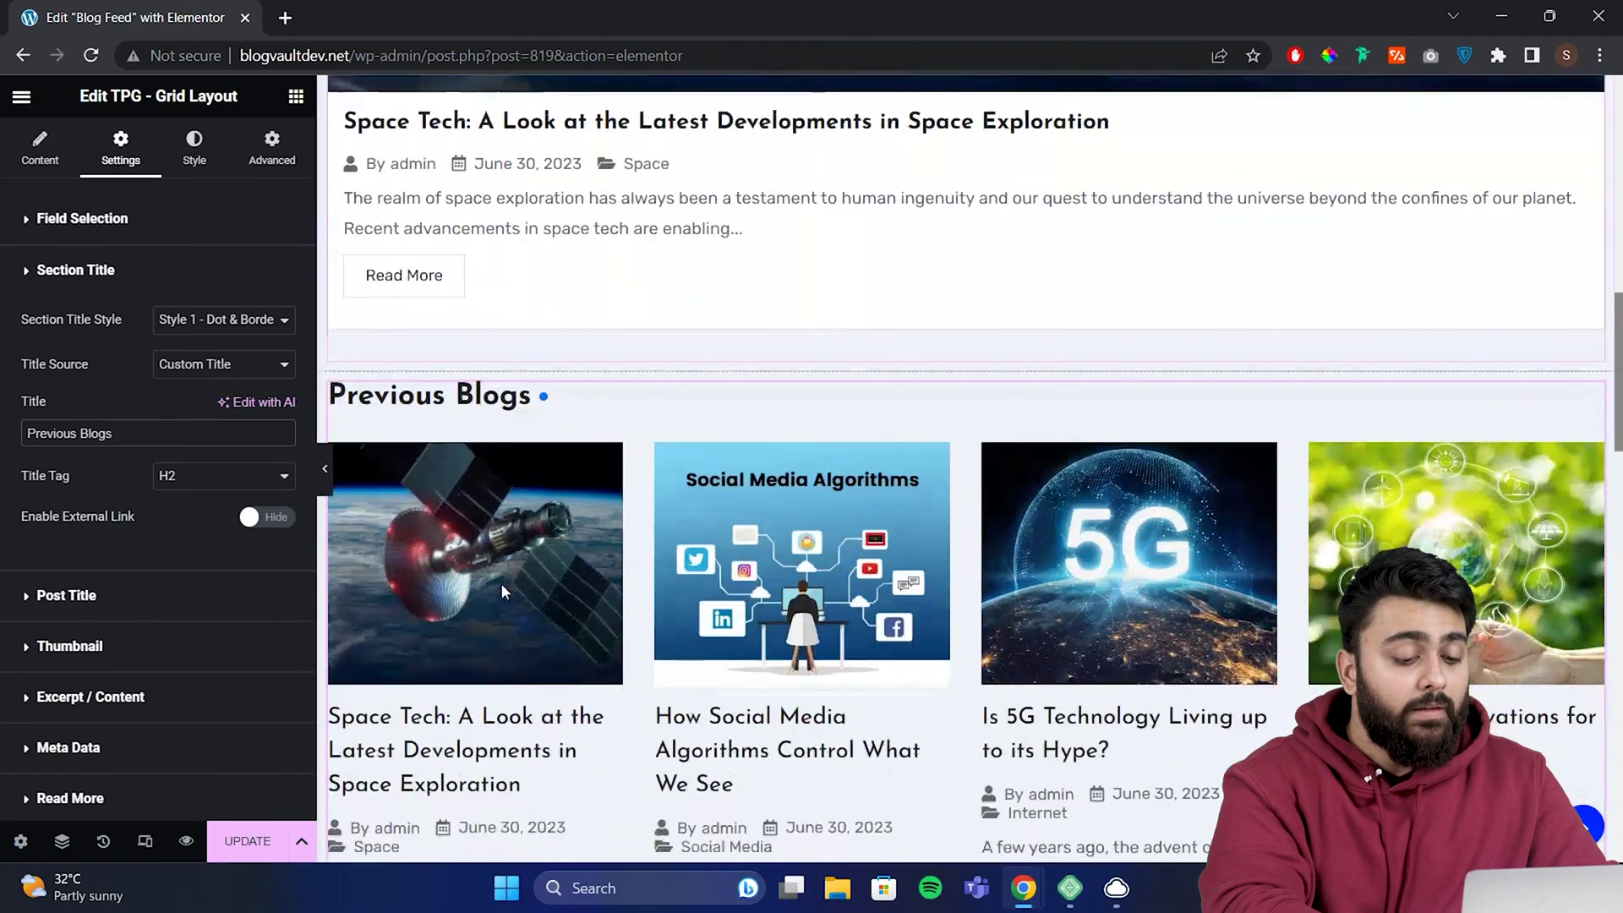
pyautogui.scroll(5, 431, 743)
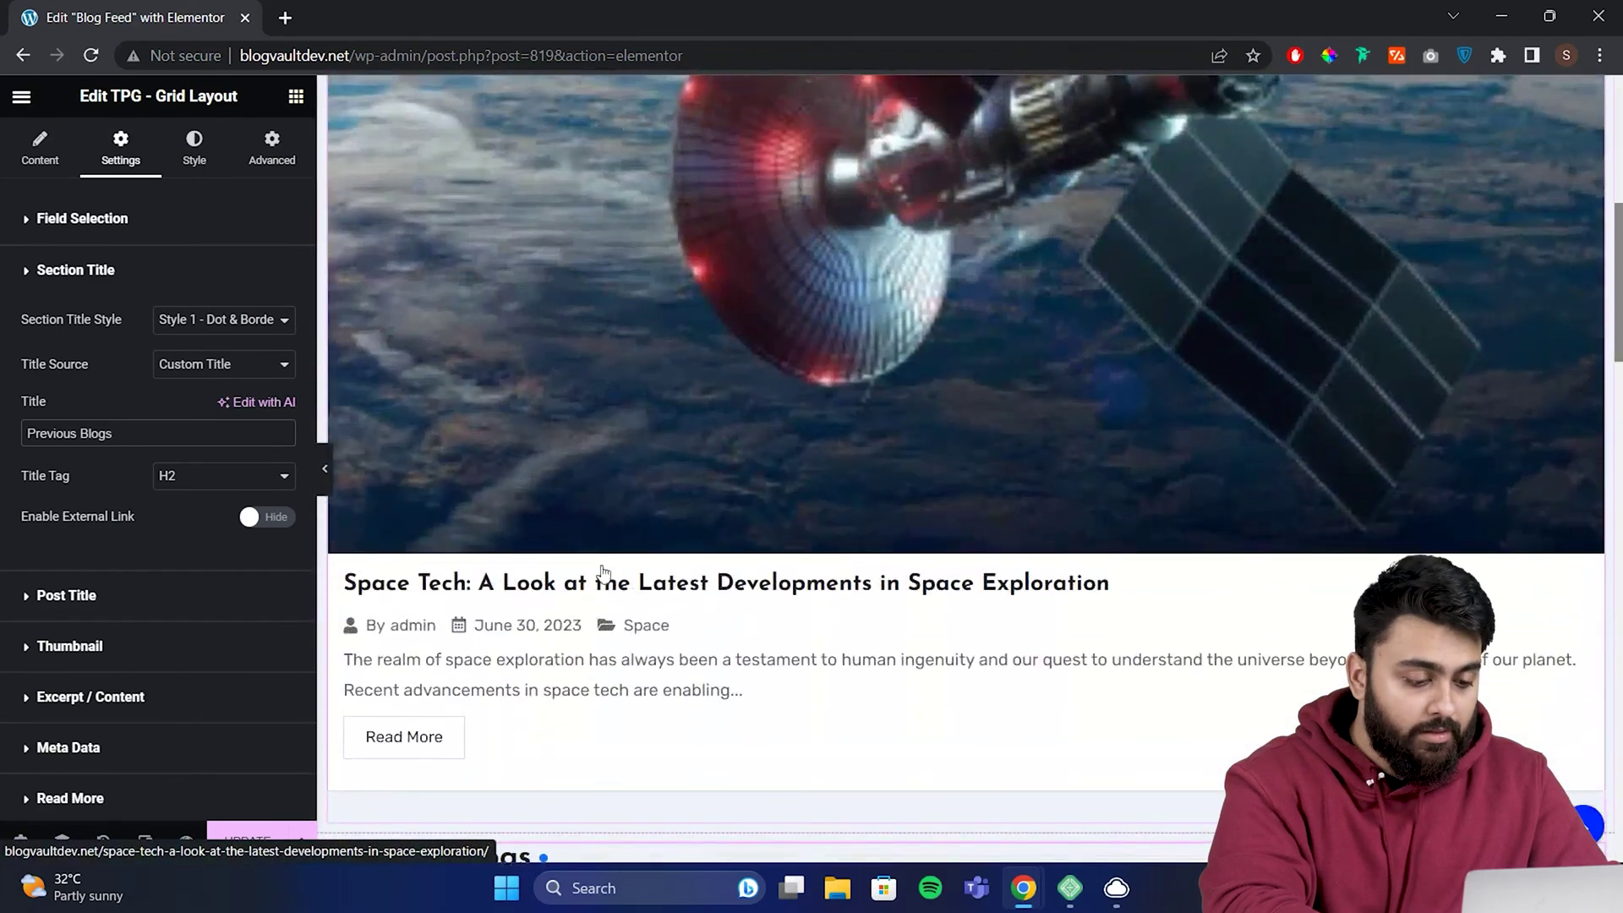
pyautogui.scroll(-4, 603, 572)
# - Set the Previous Blogs grid's query offset to 1 and expand the Links options
pyautogui.click(40, 148)
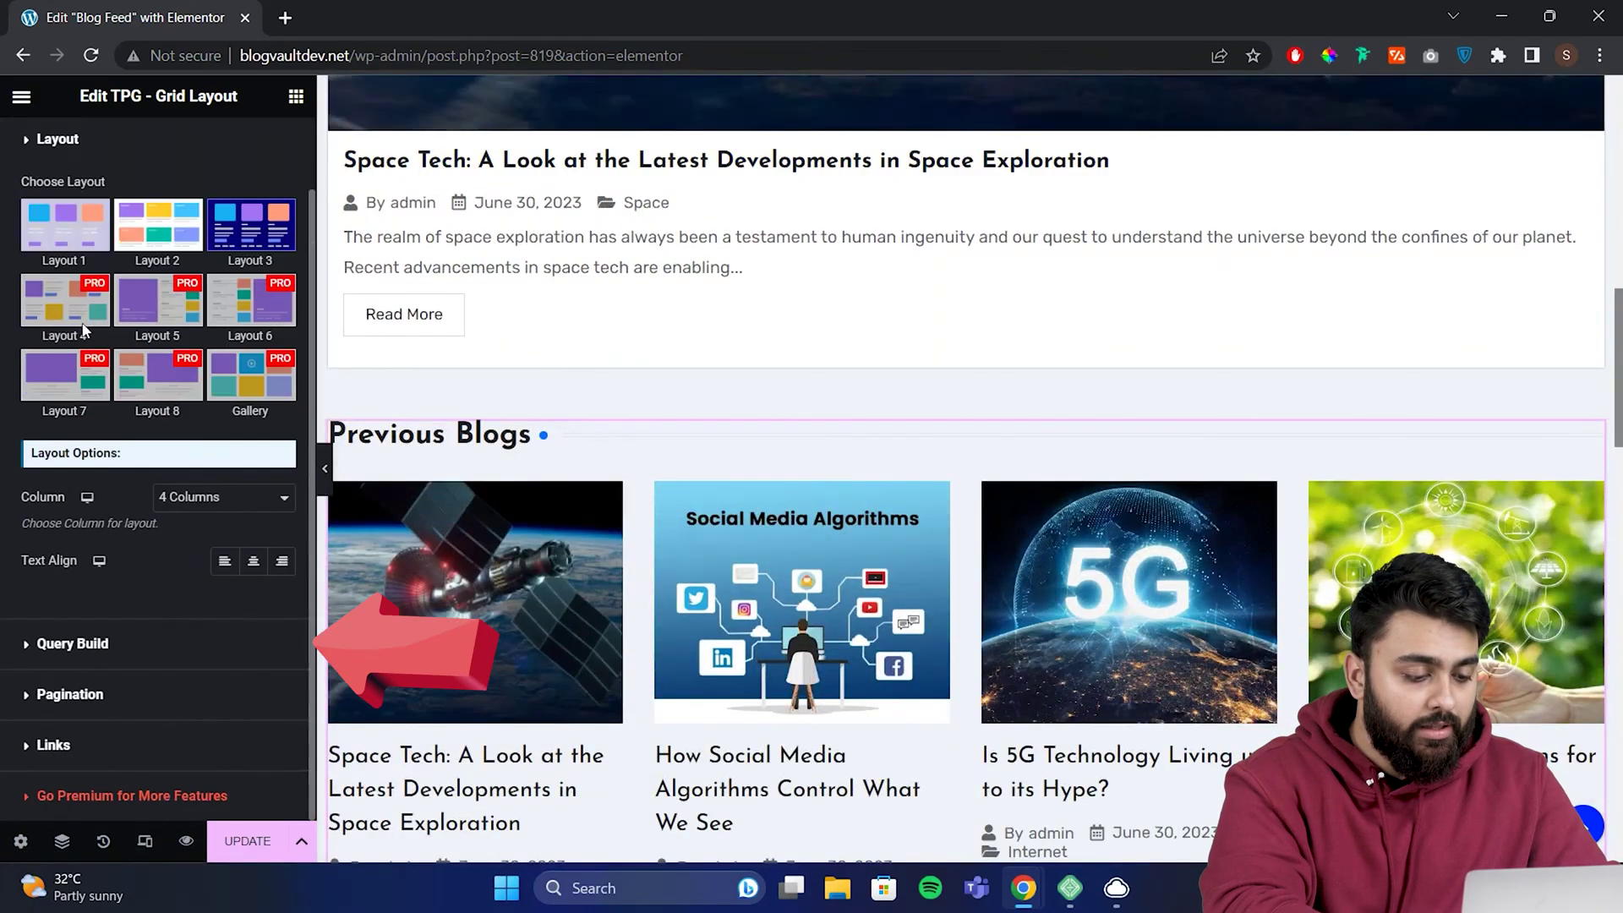
pyautogui.click(89, 644)
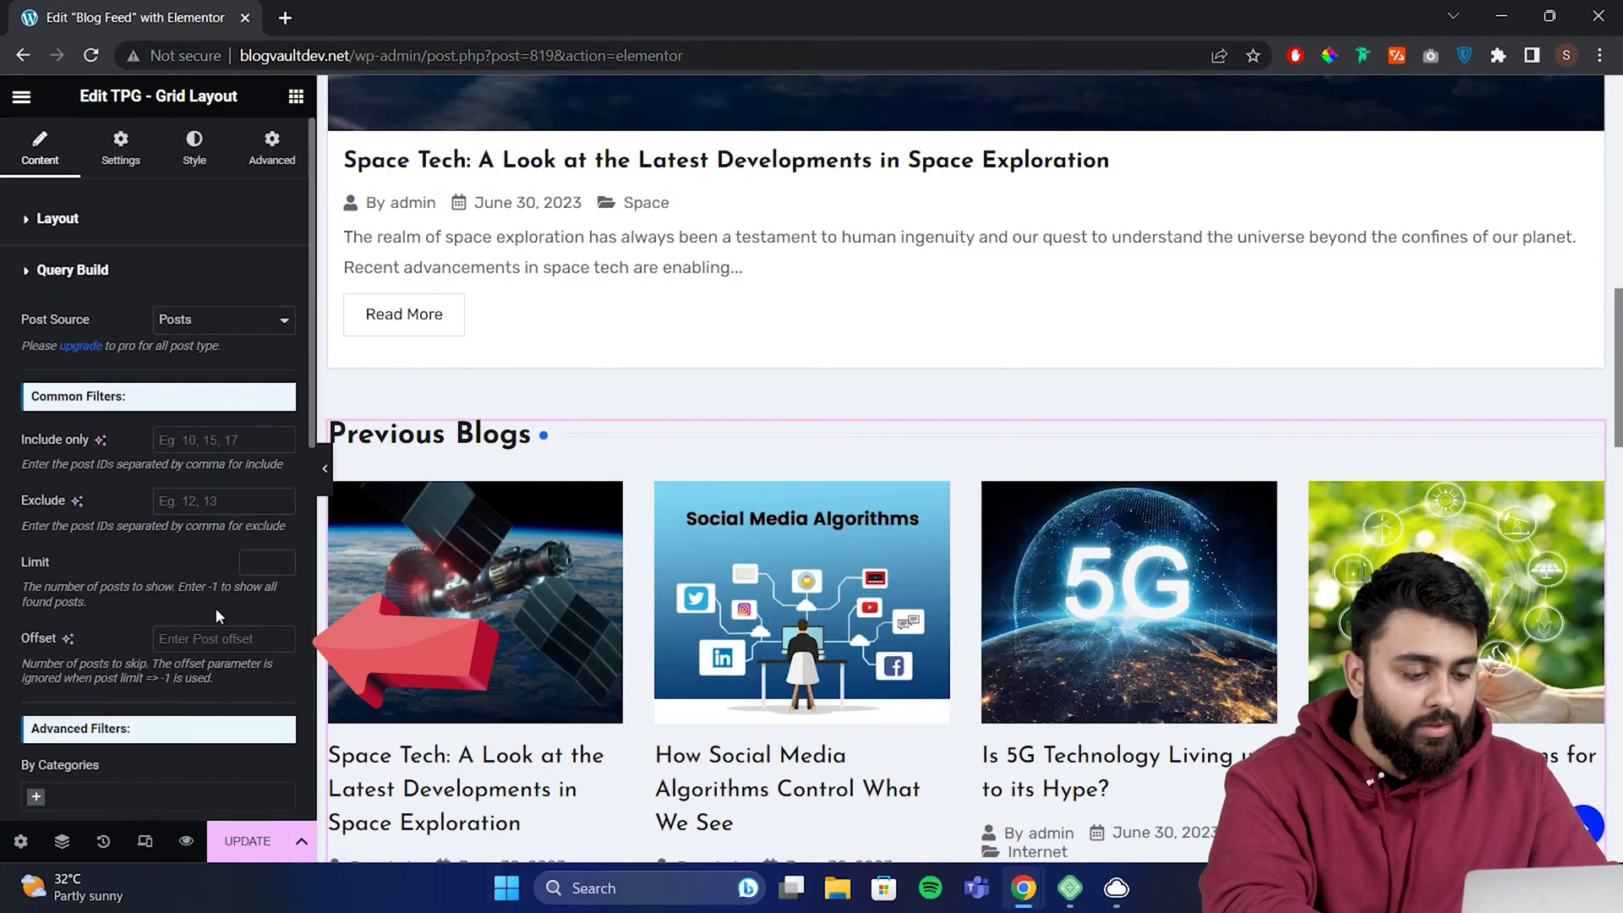
pyautogui.write('1')
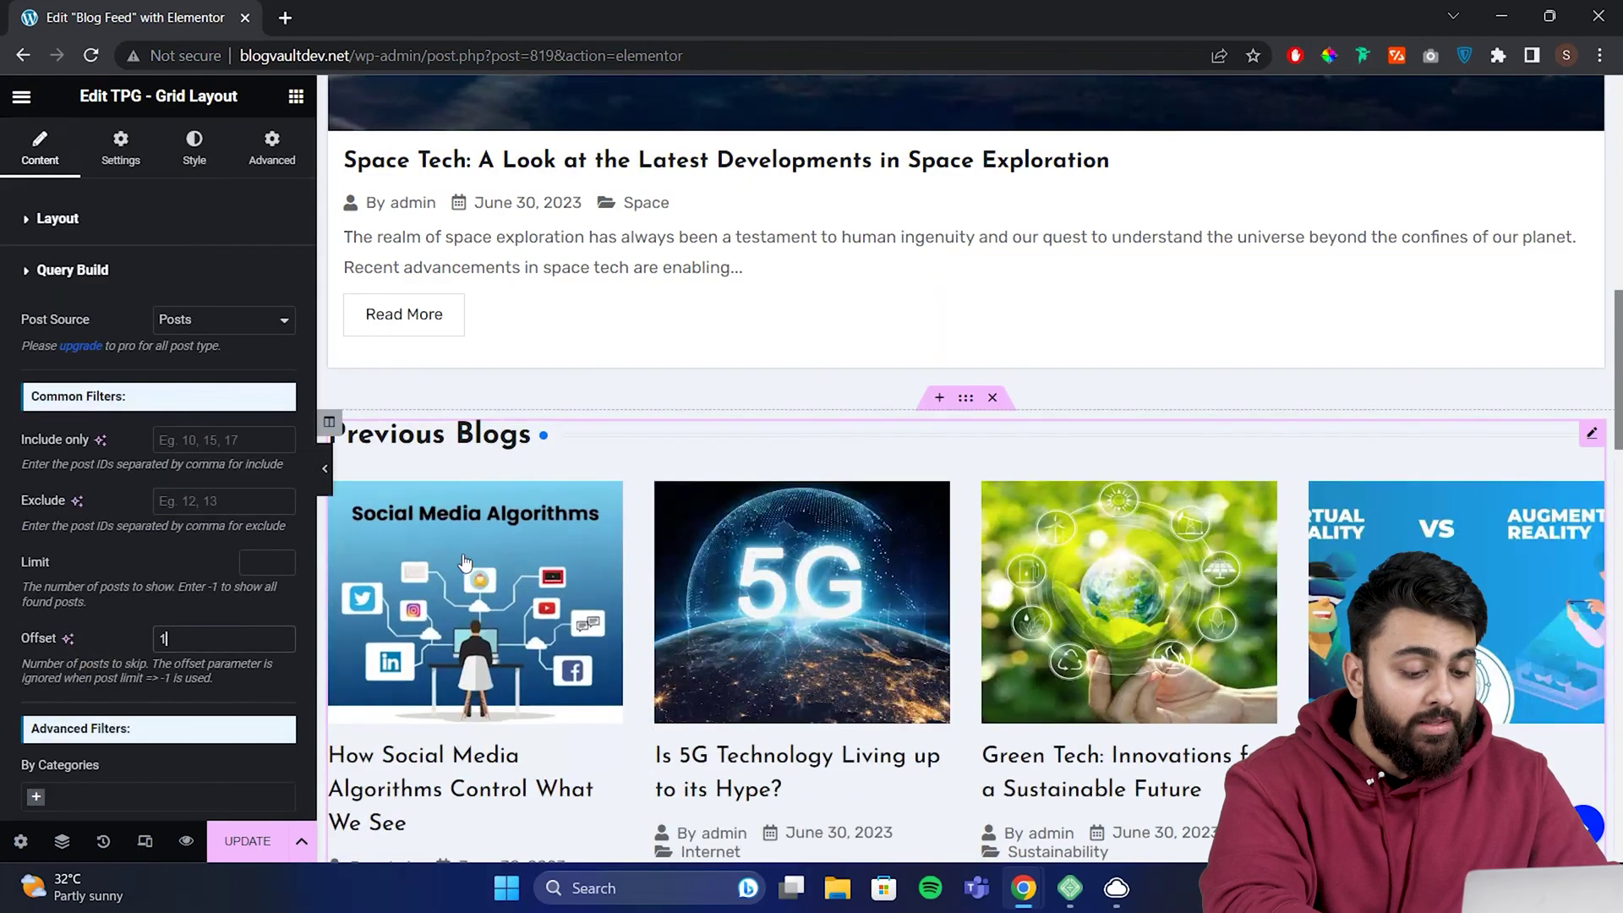
pyautogui.scroll(6, 561, 580)
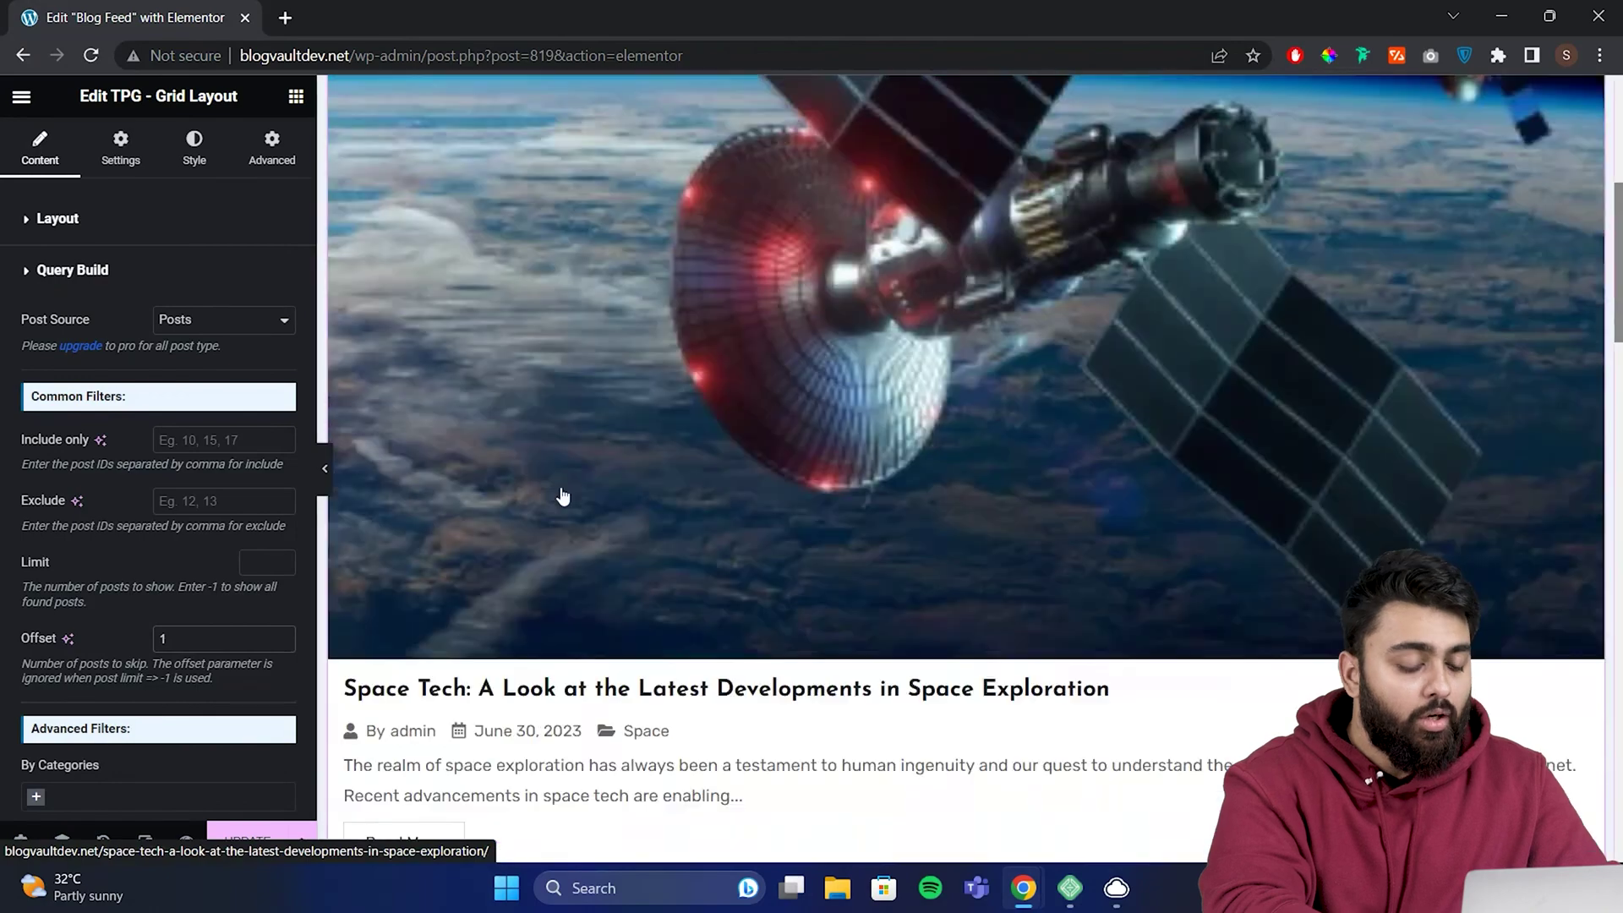
pyautogui.scroll(-10, 231, 507)
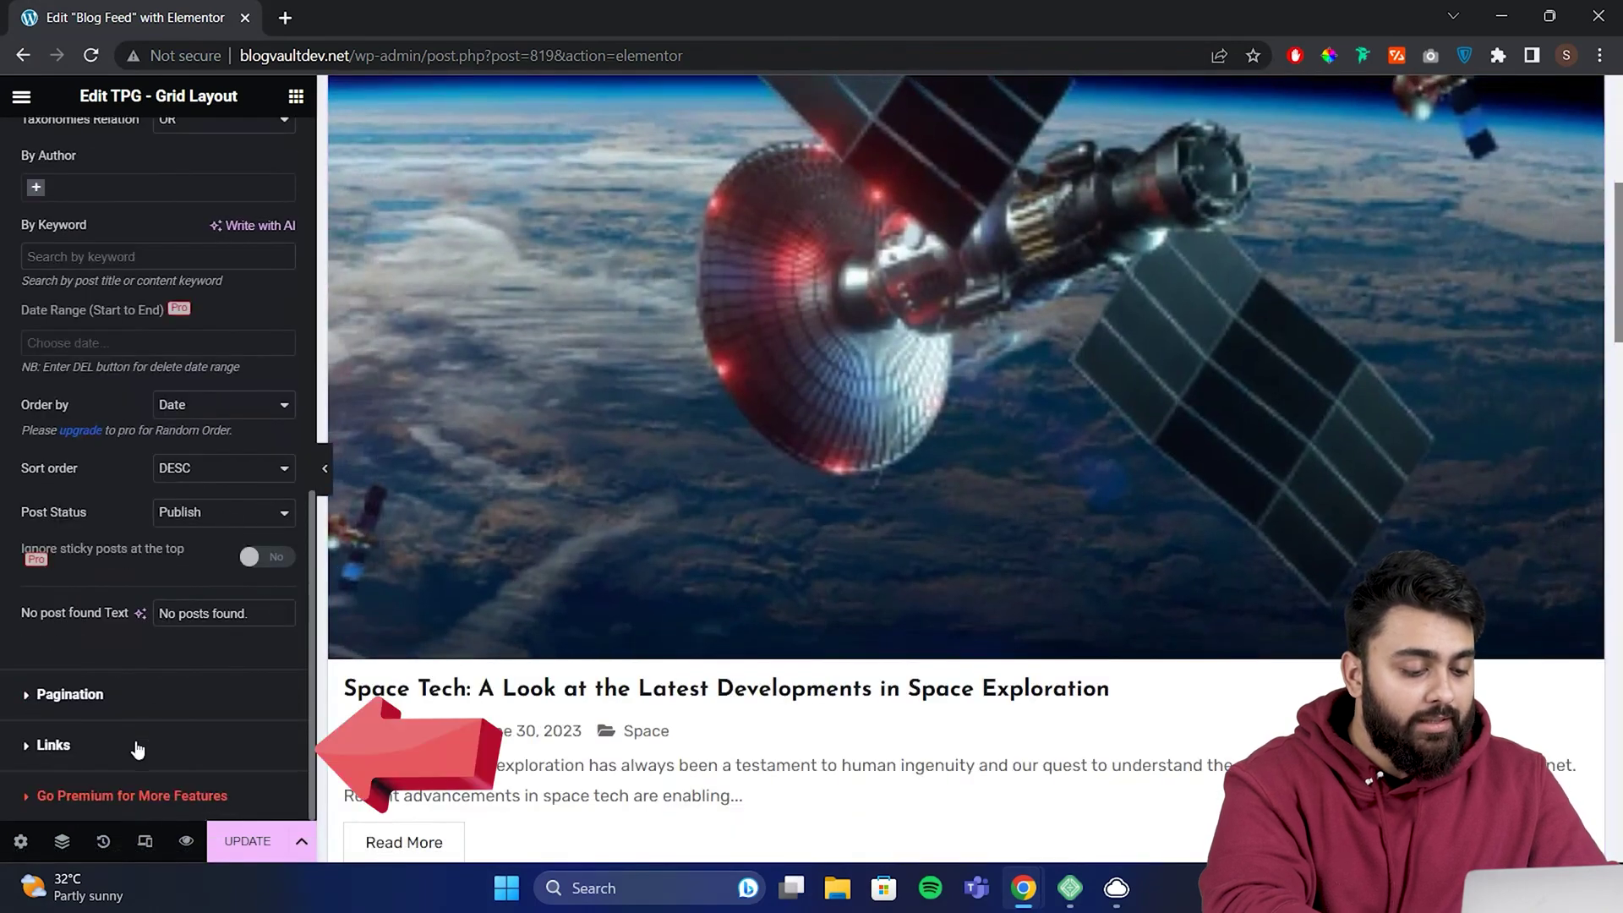
pyautogui.click(135, 742)
pyautogui.click(200, 502)
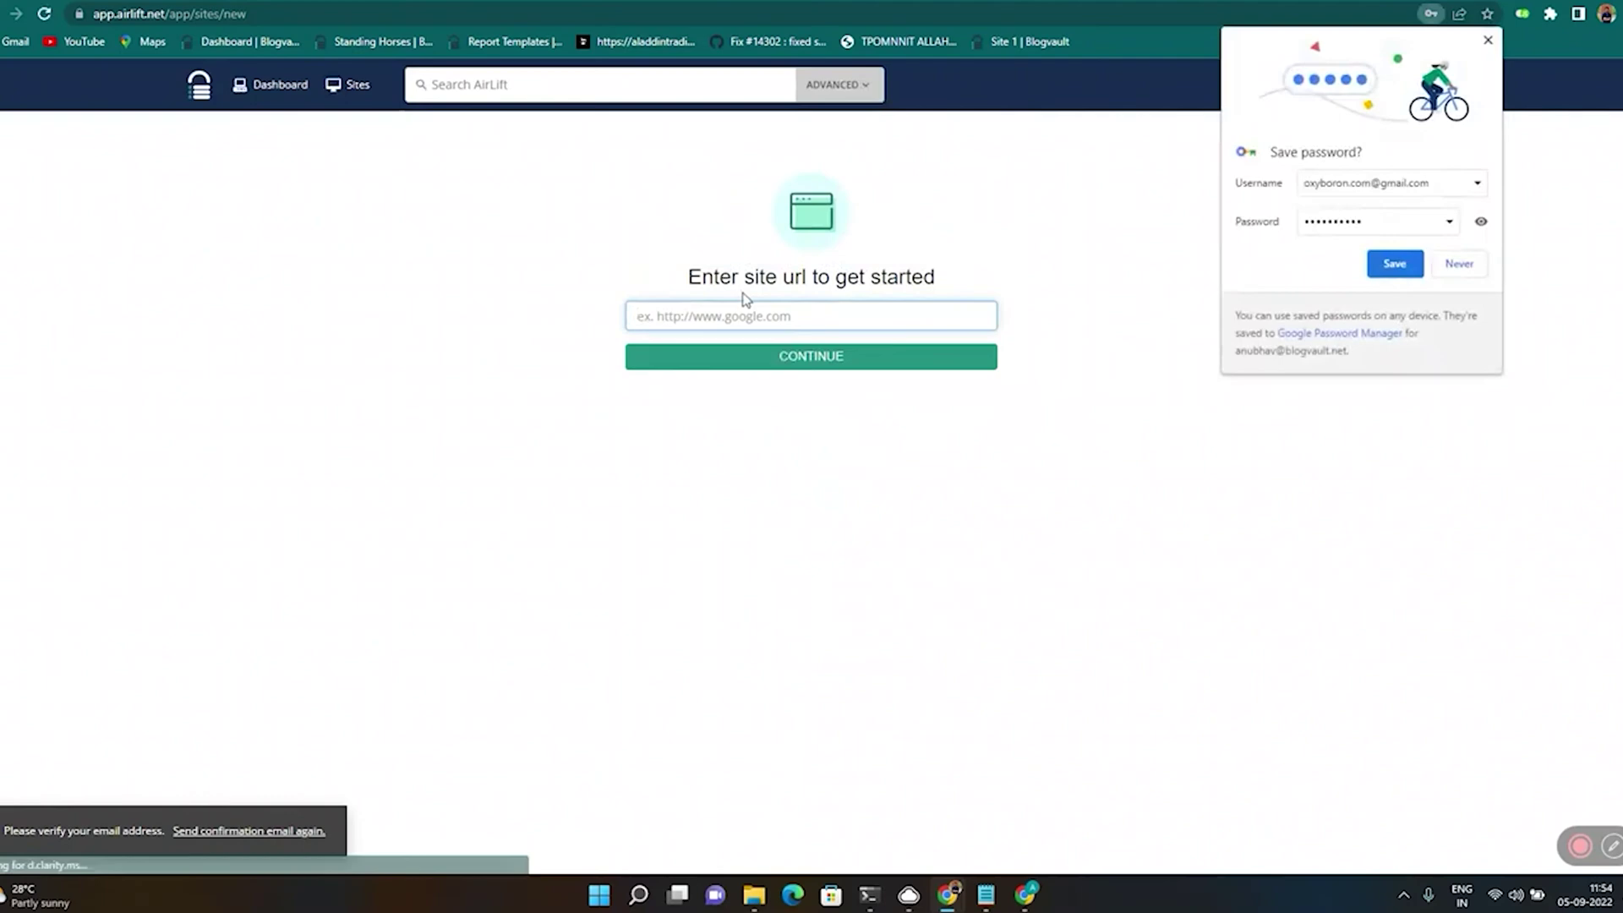
# - Paste the site URL into Airlift and start syncing the connected site
pyautogui.write('https://oxyboron.com/')
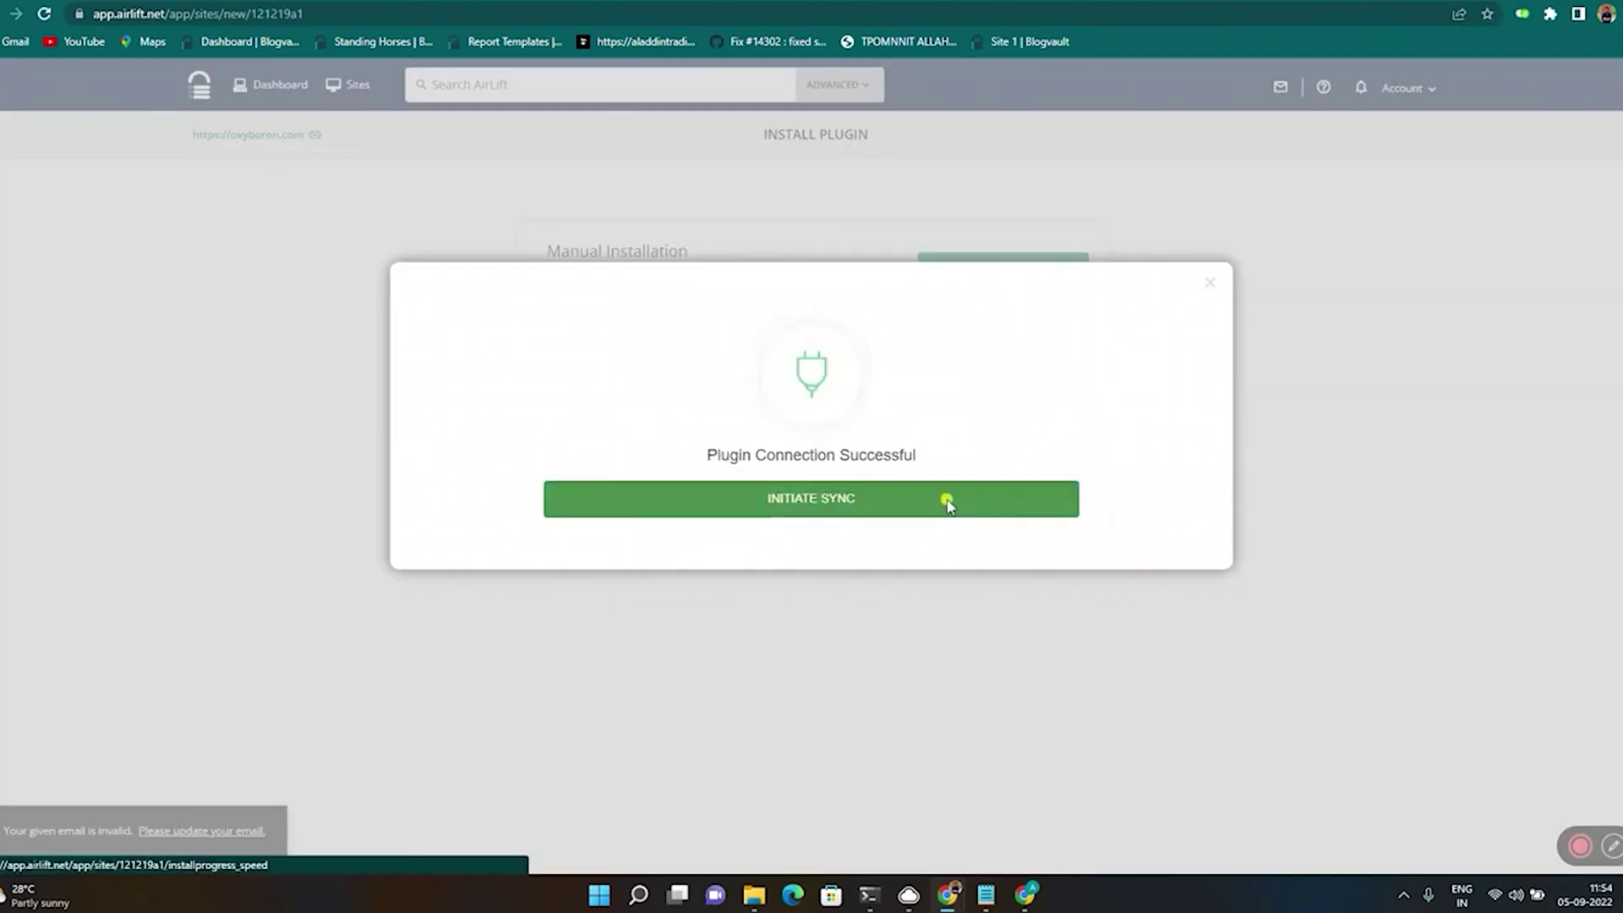
pyautogui.click(947, 499)
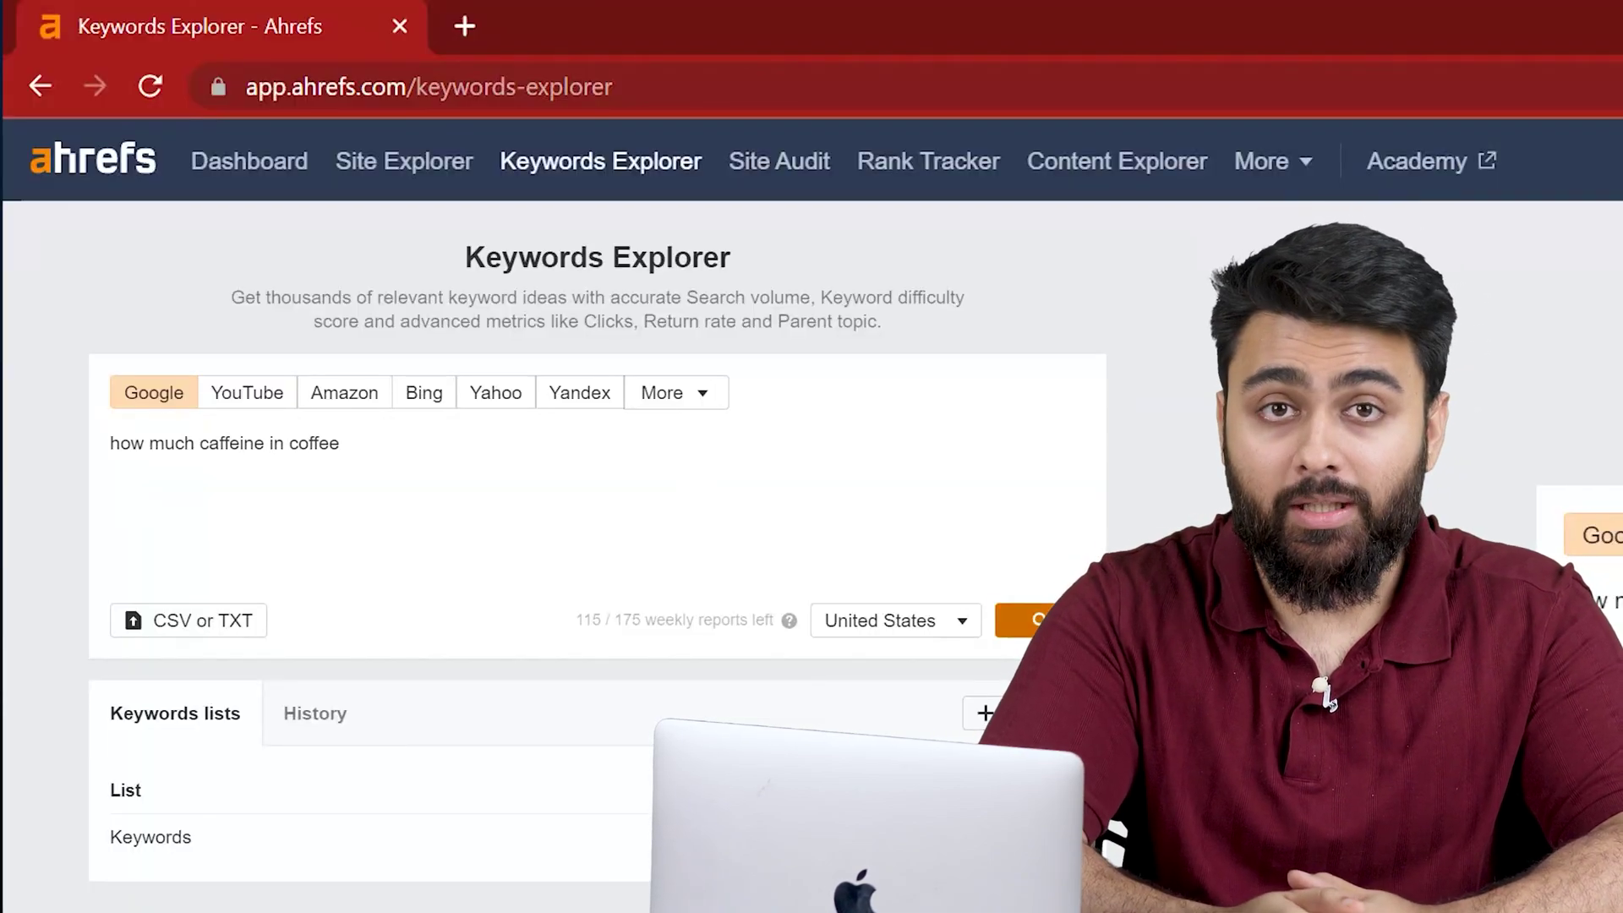
# - Look up 'how much caffeine in coffee' in Keywords Explorer: difficulty 78, 75K volume
pyautogui.press('Return')
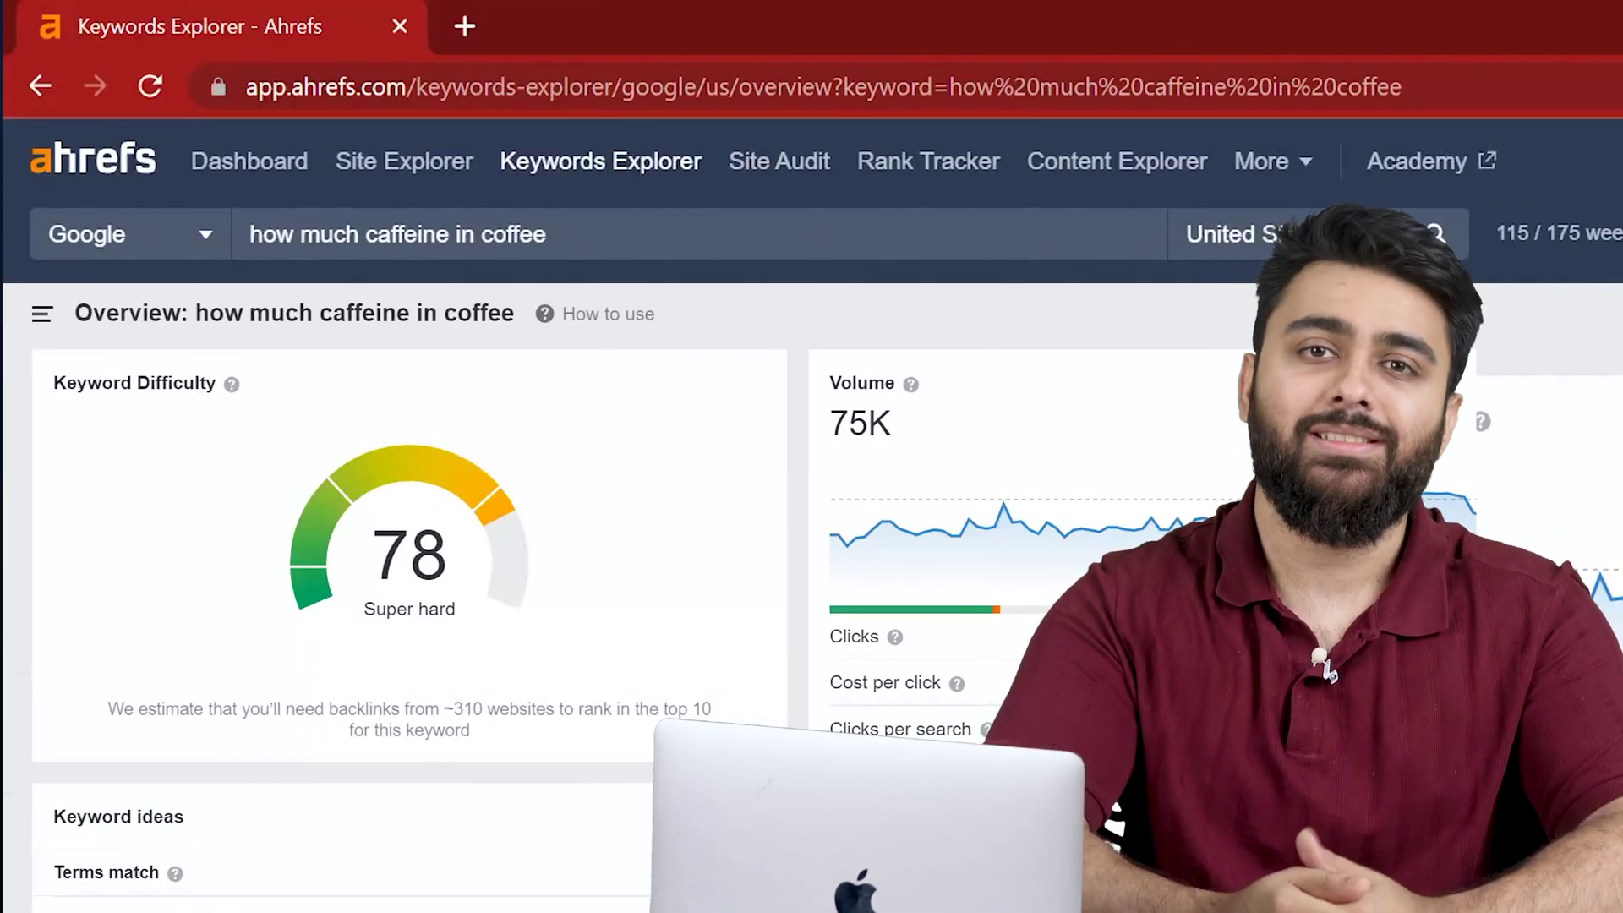